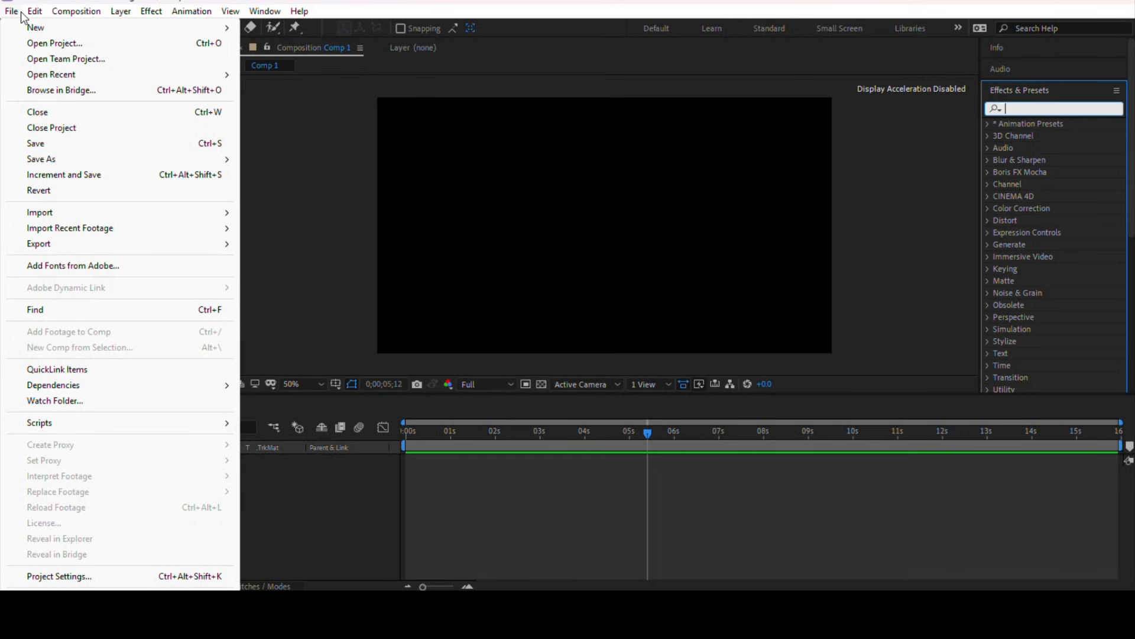
Step: Open and review the composition settings of Comp 1, closing them without changes
{"action": "left_click", "coordinate": [562, 182]}
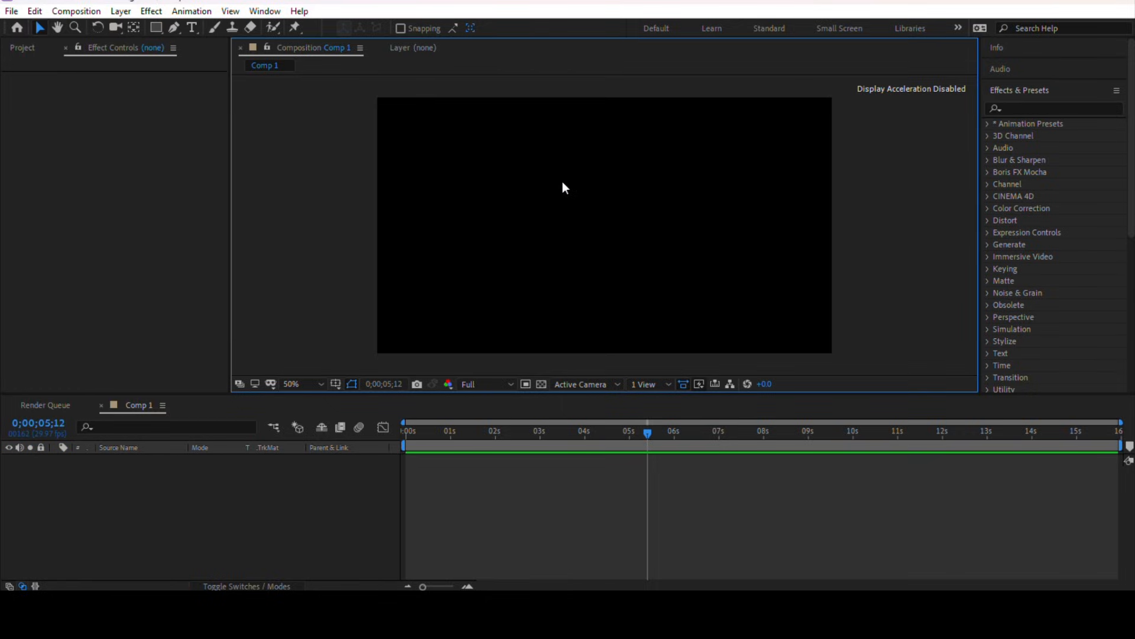
{"action": "key", "text": "ctrl+k"}
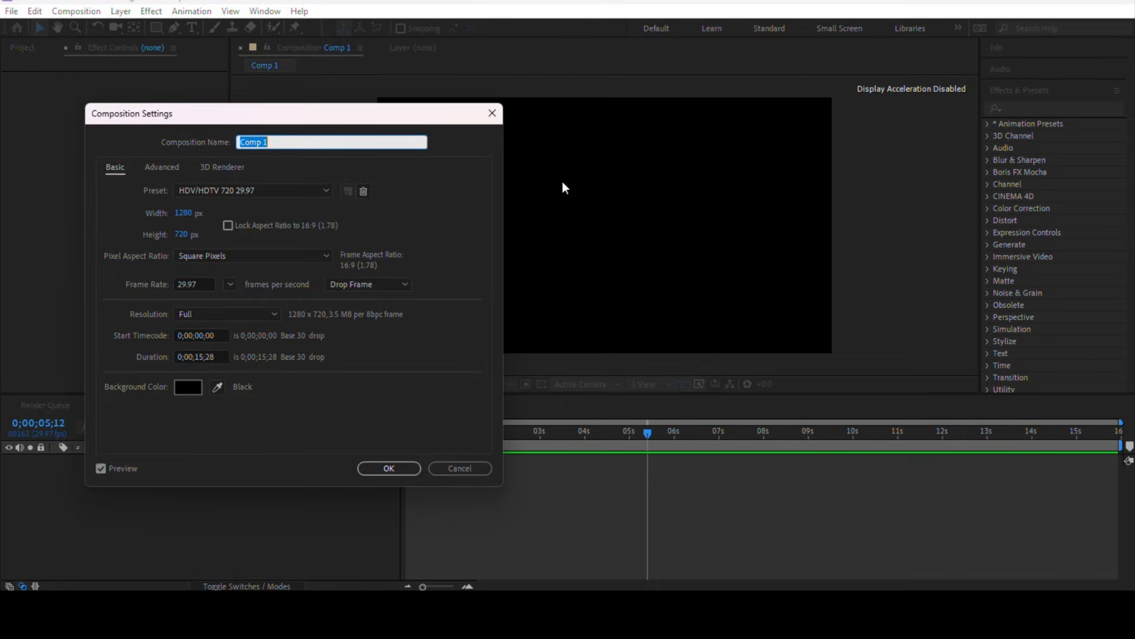
{"action": "left_click", "coordinate": [279, 142]}
{"action": "left_click", "coordinate": [224, 417]}
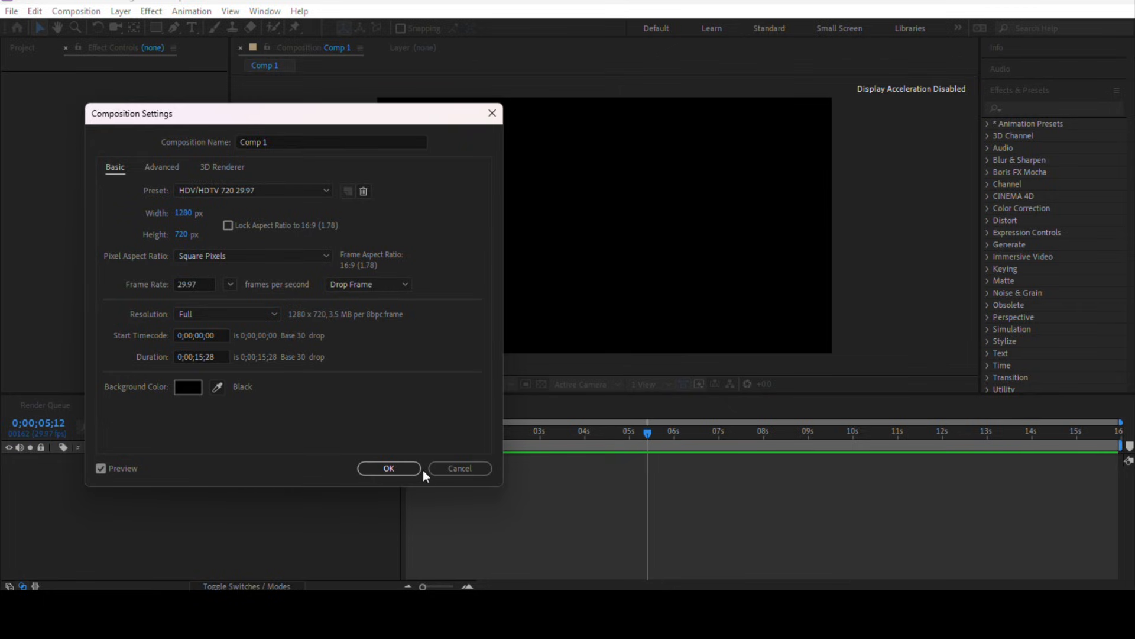
{"action": "left_click", "coordinate": [400, 470]}
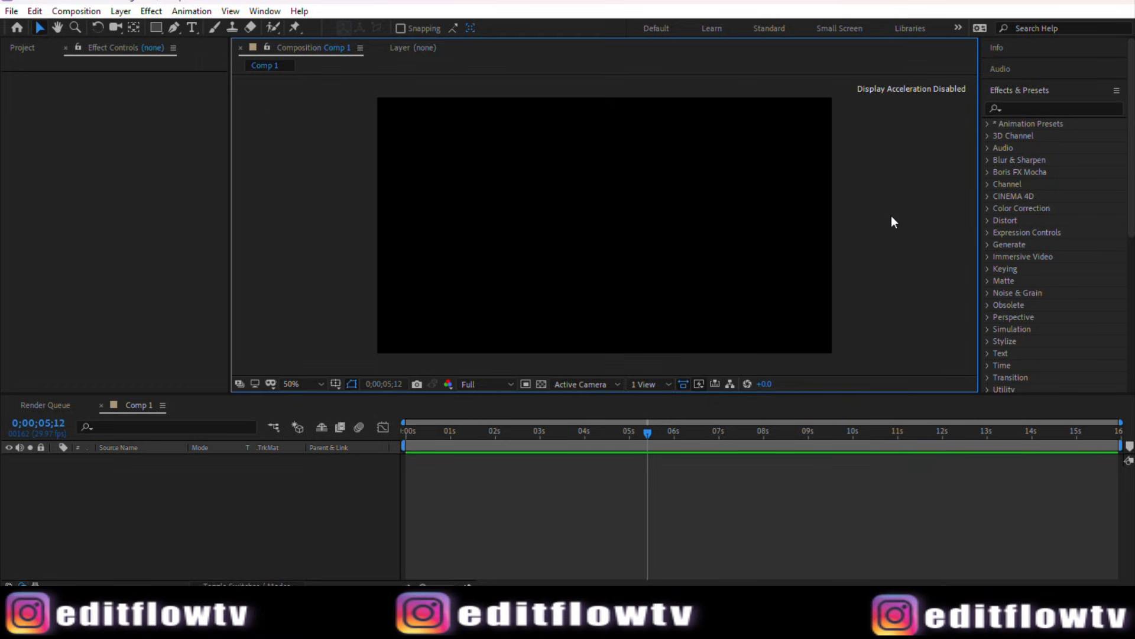
Step: With the Pen tool, start a wavy freehand shape, plotting curved anchor points along its upper edge
{"action": "scroll", "coordinate": [478, 199], "scroll_direction": "down", "scroll_amount": 2}
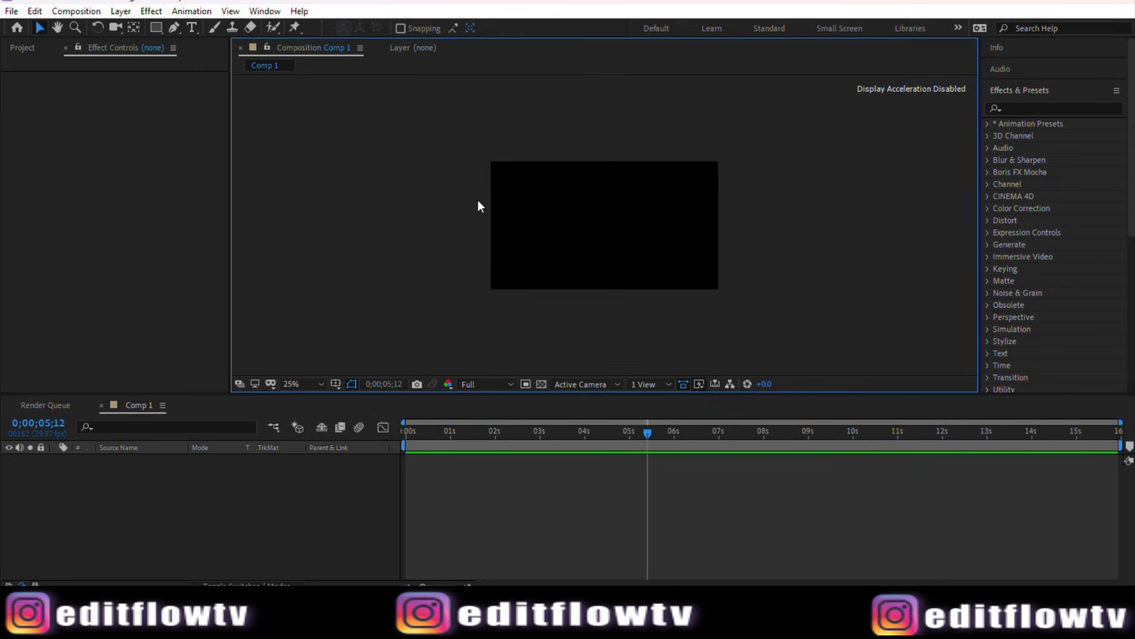
{"action": "scroll", "coordinate": [478, 200], "scroll_direction": "up", "scroll_amount": 2}
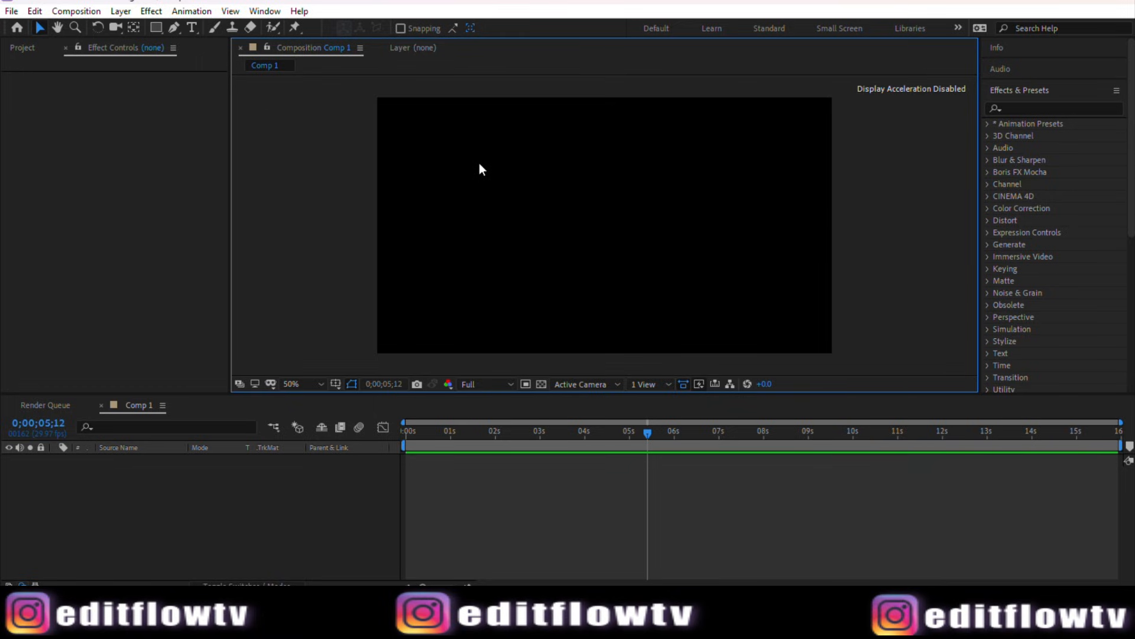
{"action": "left_click", "coordinate": [174, 28]}
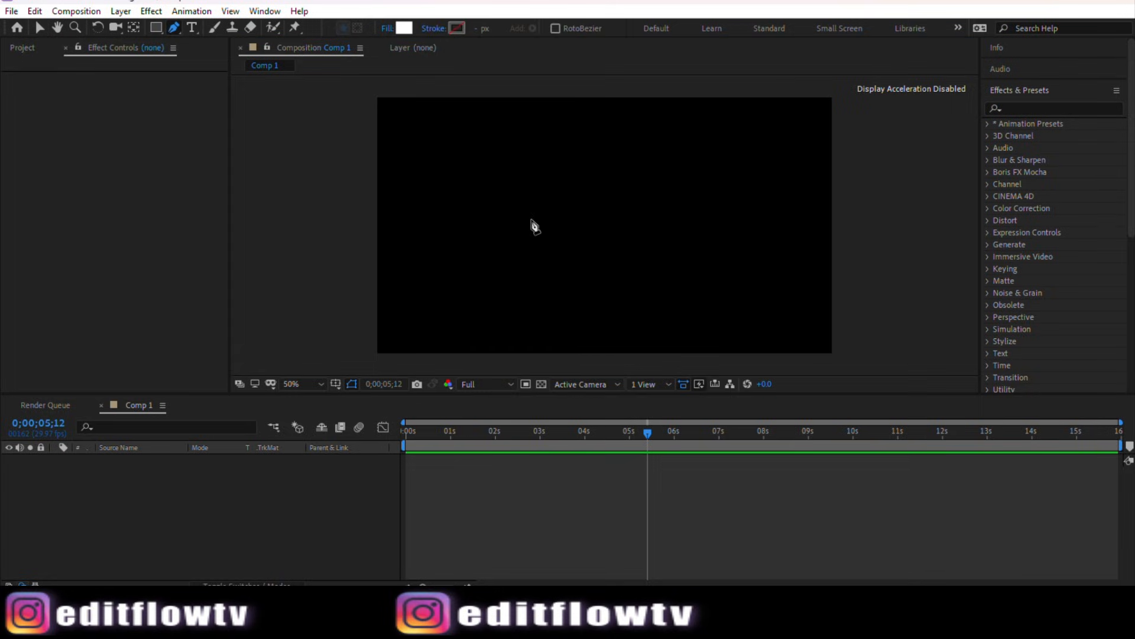
{"action": "scroll", "coordinate": [562, 195], "scroll_direction": "up", "scroll_amount": 2}
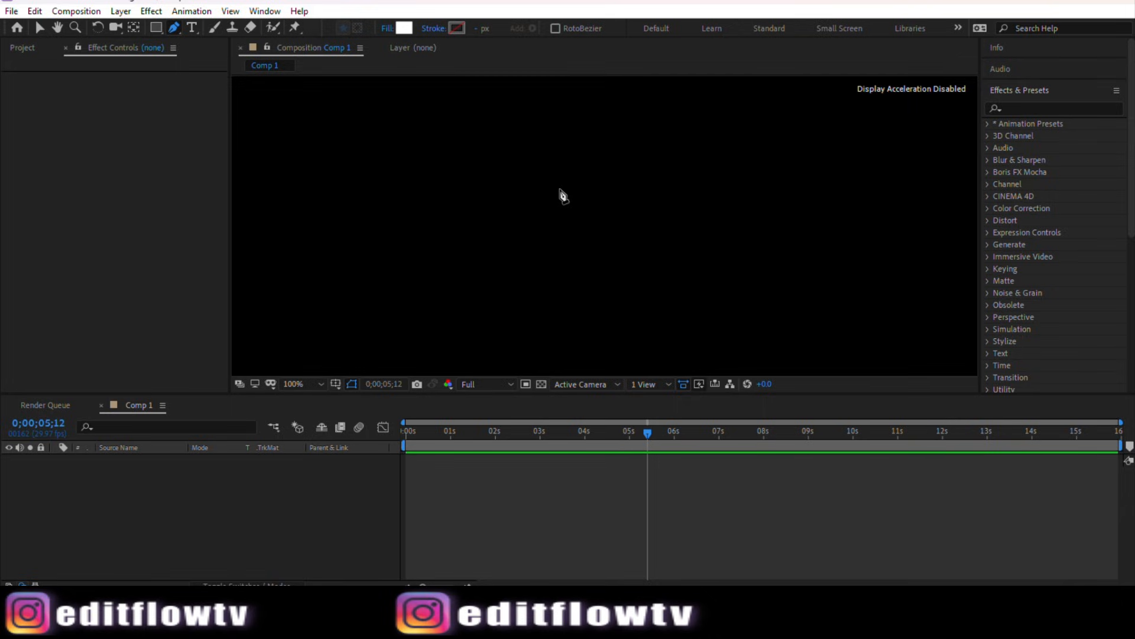
{"action": "scroll", "coordinate": [563, 196], "scroll_direction": "down", "scroll_amount": 2}
{"action": "scroll", "coordinate": [563, 196], "scroll_direction": "up", "scroll_amount": 2}
{"action": "scroll", "coordinate": [440, 253], "scroll_direction": "up", "scroll_amount": 1}
{"action": "left_click", "coordinate": [439, 251]}
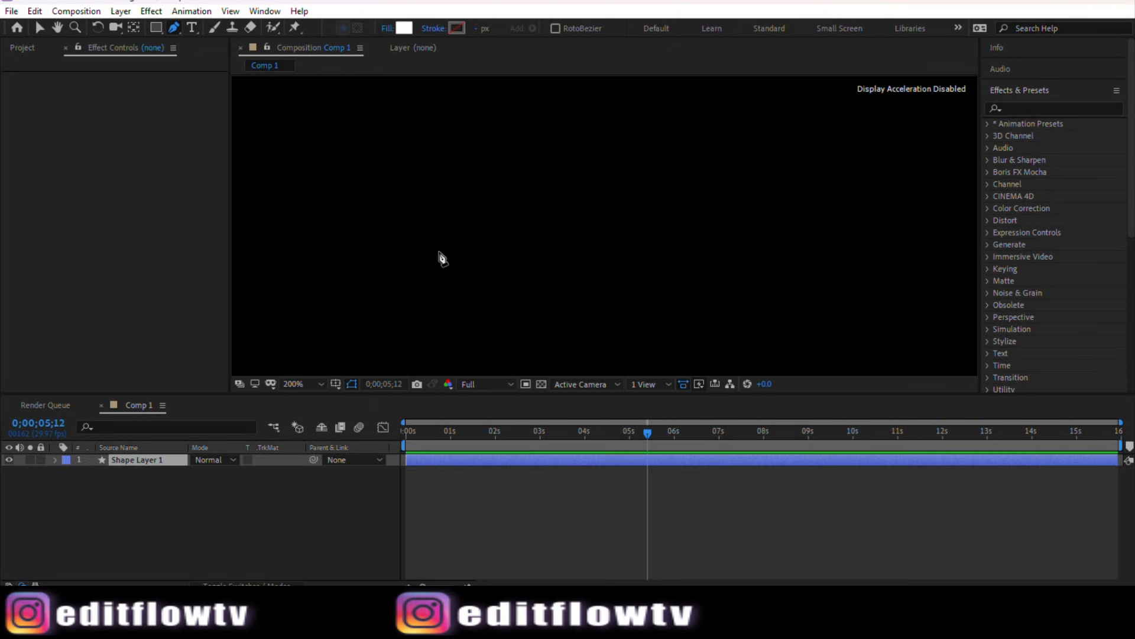
{"action": "left_click_drag", "start_coordinate": [515, 233], "coordinate": [685, 235]}
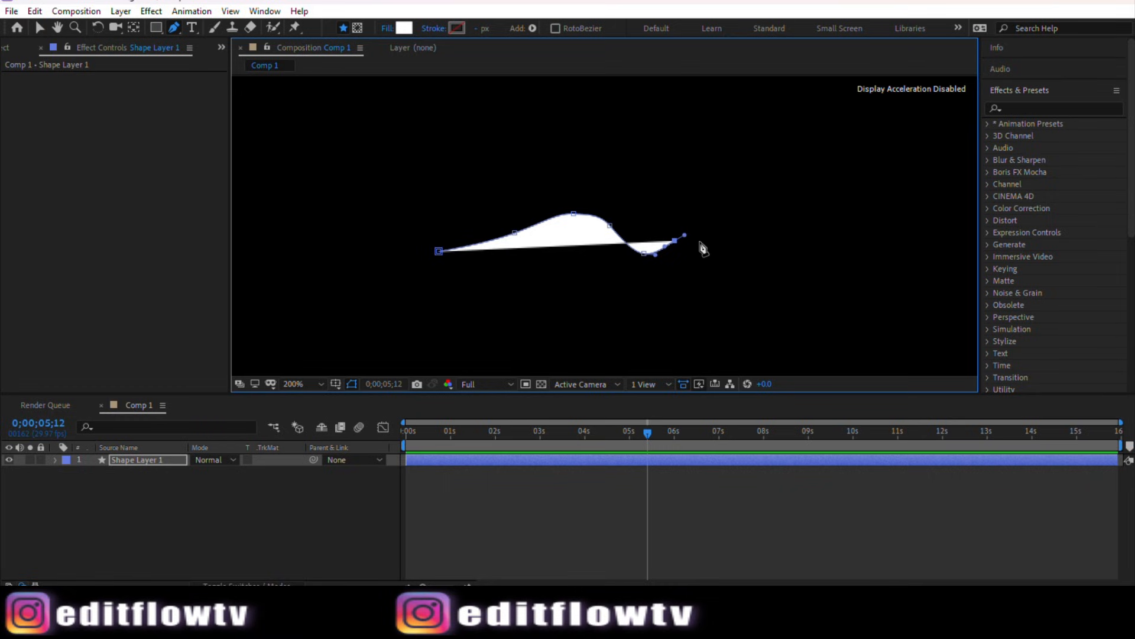
Step: Continue the path with curved points along the lower edge, close it at the start point, and exit the Pen tool
{"action": "left_click", "coordinate": [699, 228]}
{"action": "left_click", "coordinate": [664, 280]}
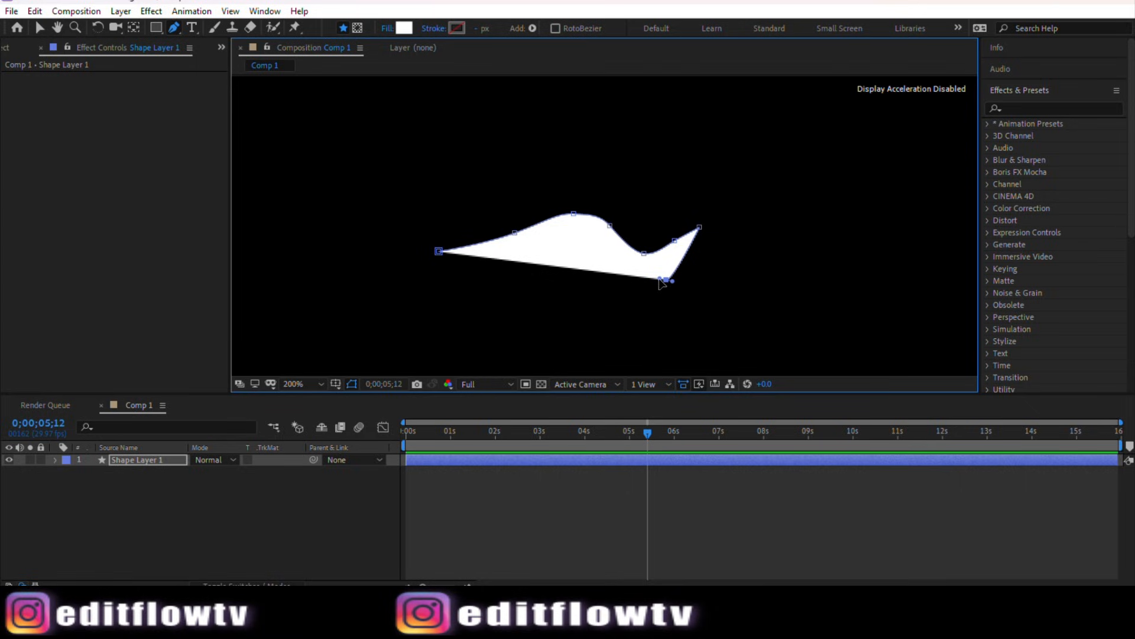
{"action": "left_click_drag", "start_coordinate": [660, 279], "coordinate": [601, 266]}
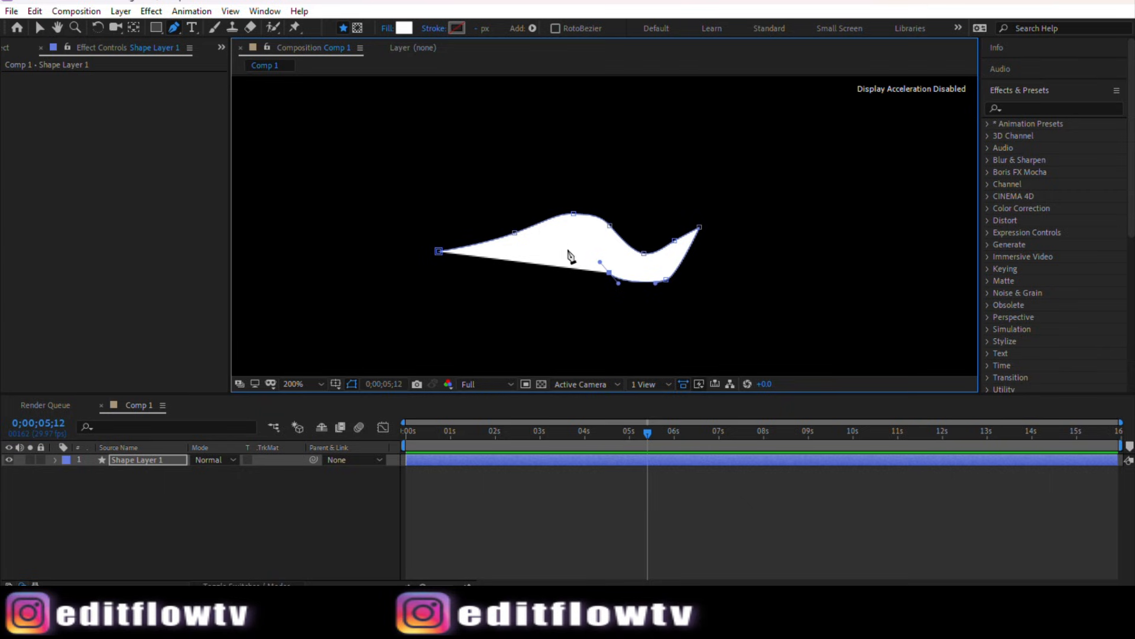
{"action": "left_click_drag", "start_coordinate": [569, 266], "coordinate": [556, 251]}
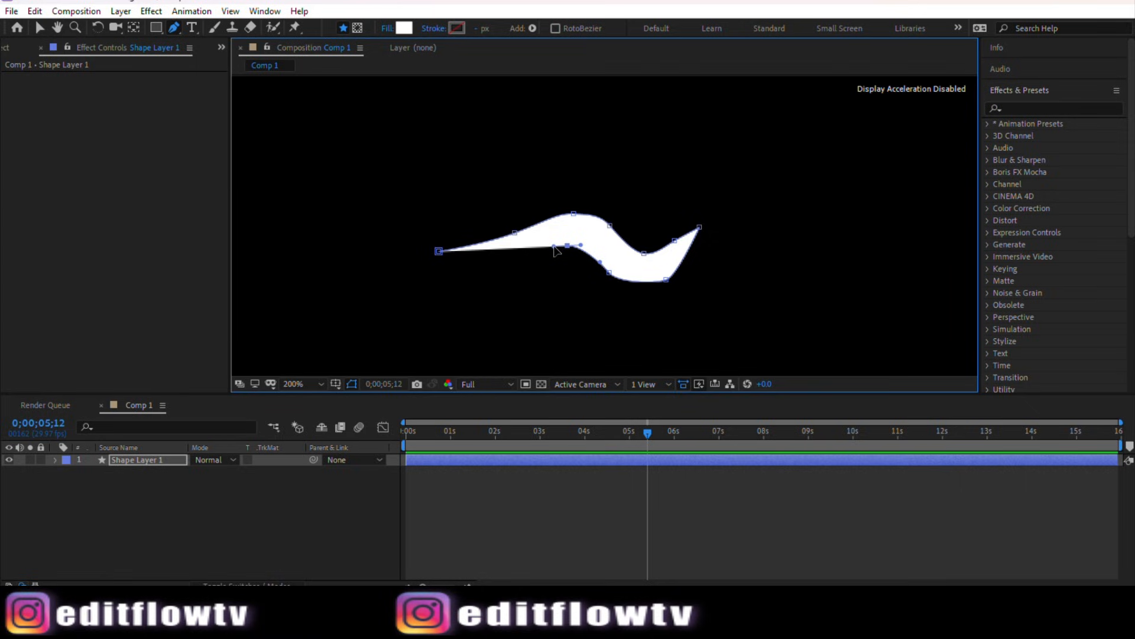
{"action": "left_click", "coordinate": [439, 251]}
{"action": "left_click", "coordinate": [39, 28]}
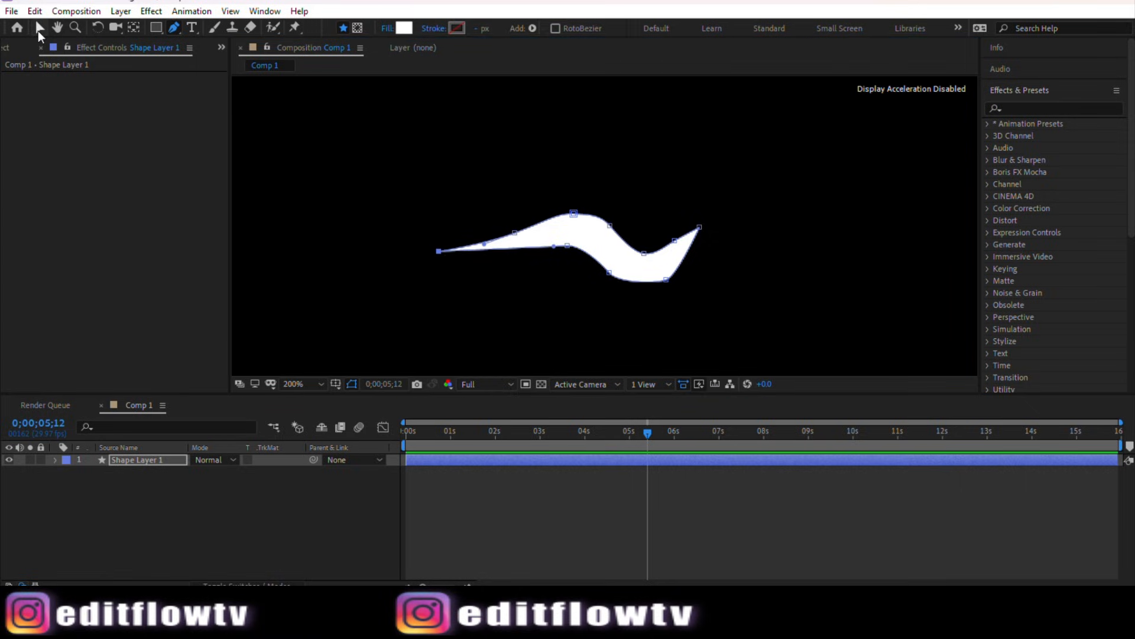
{"action": "left_click", "coordinate": [712, 301]}
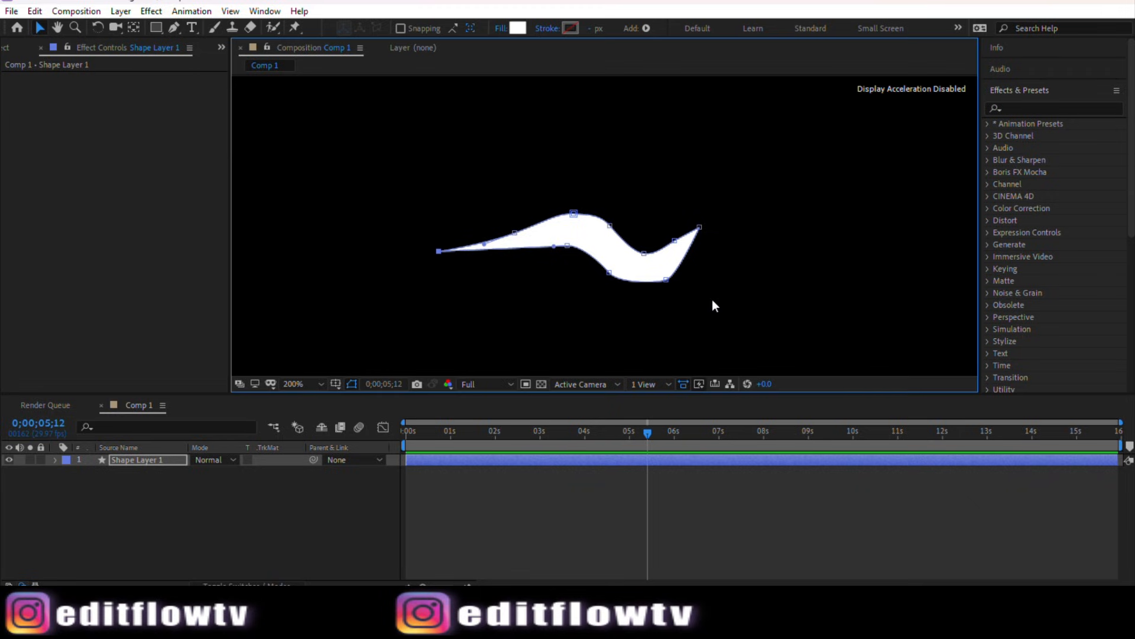
Step: Select the shape layer, search the effects for "wave", and apply Wave Warp to the shape
{"action": "left_click", "coordinate": [782, 287]}
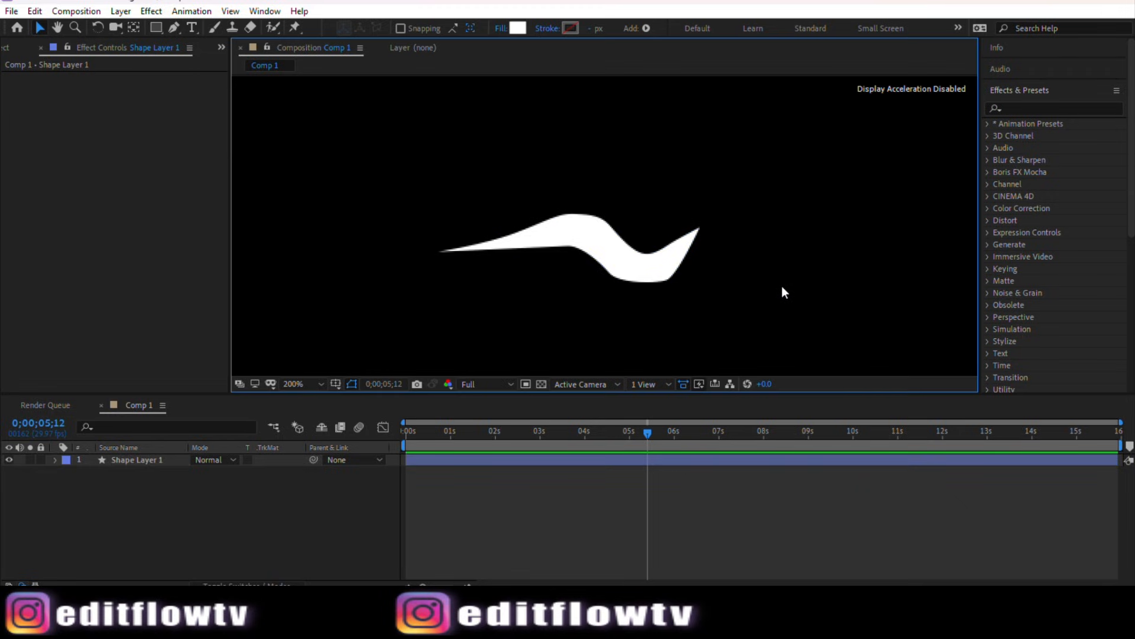
{"action": "left_click", "coordinate": [655, 255]}
{"action": "left_click", "coordinate": [577, 238]}
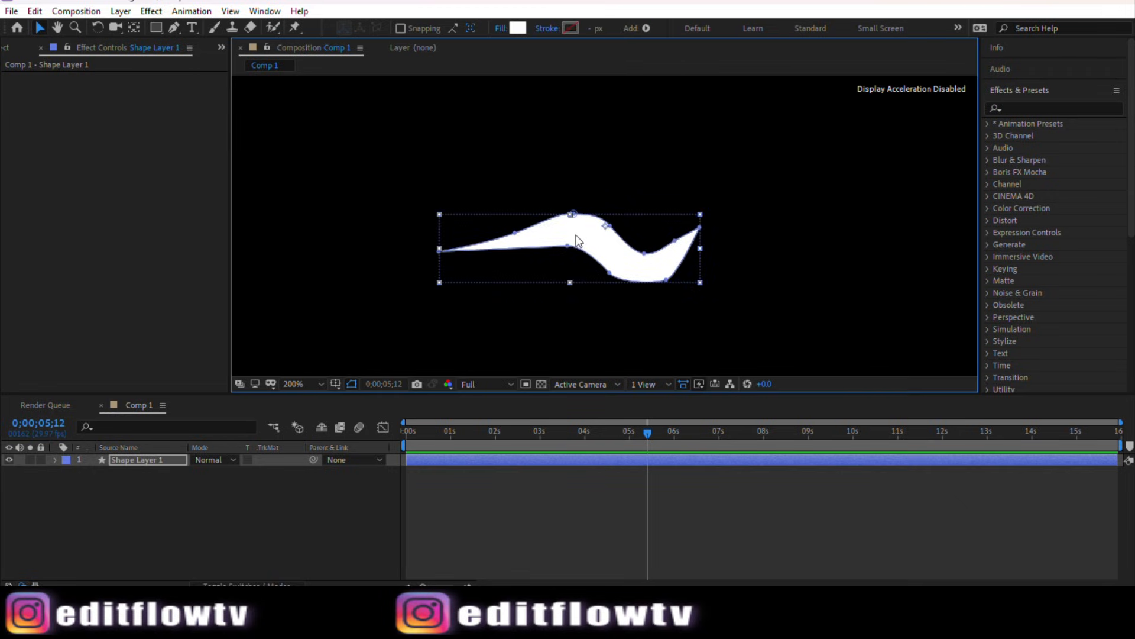
{"action": "left_click", "coordinate": [1029, 109]}
{"action": "type", "text": "wave"}
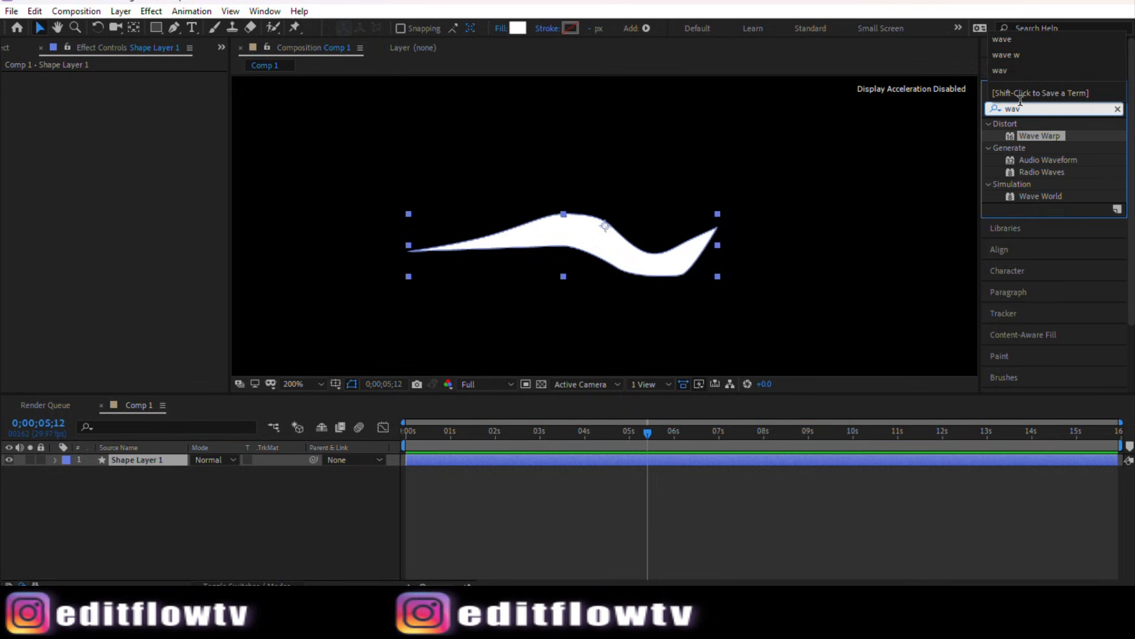
{"action": "left_click", "coordinate": [1052, 174]}
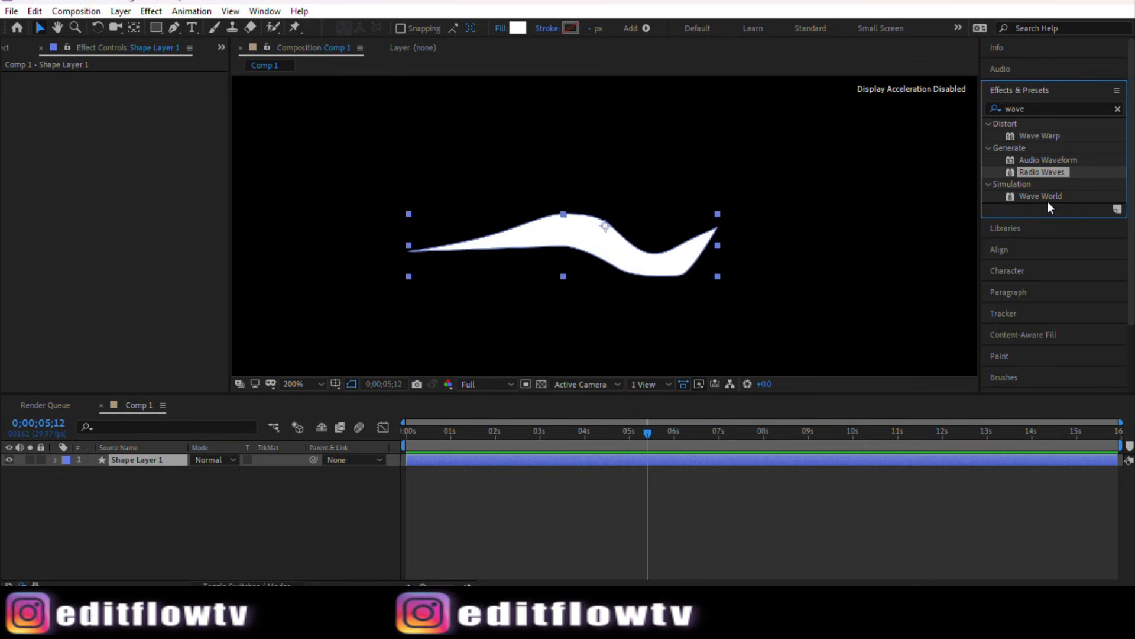
{"action": "left_click", "coordinate": [1048, 199]}
{"action": "left_click", "coordinate": [1050, 139]}
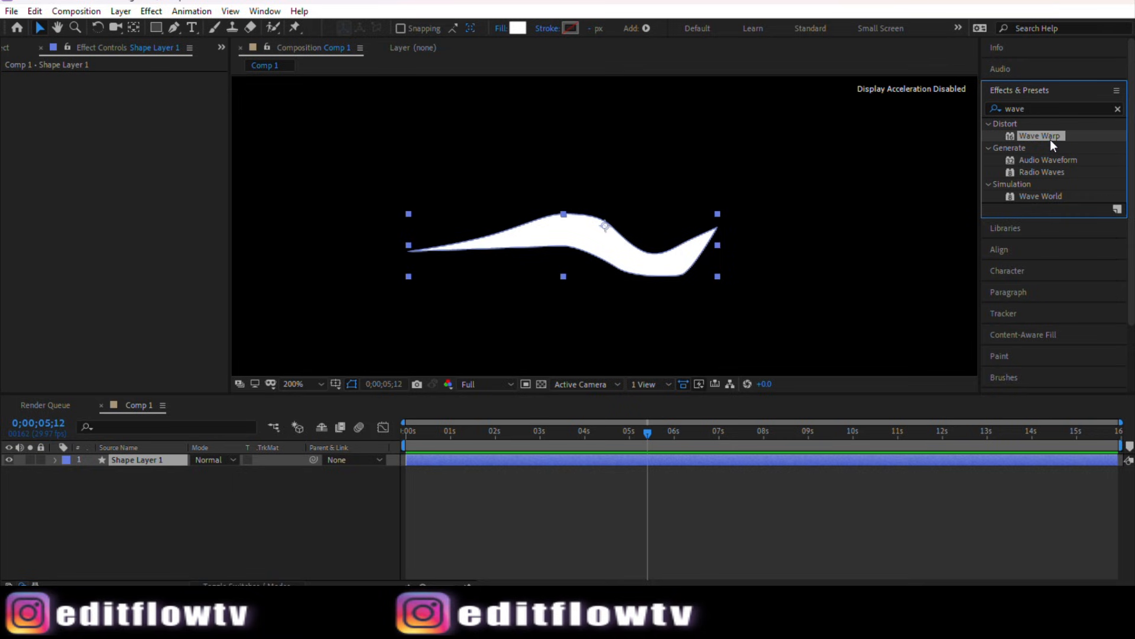
{"action": "left_click_drag", "start_coordinate": [1046, 136], "coordinate": [629, 229]}
Step: Set the preview resolution to Quarter and play the animation from the start
{"action": "left_click", "coordinate": [476, 385]}
{"action": "left_click", "coordinate": [485, 464]}
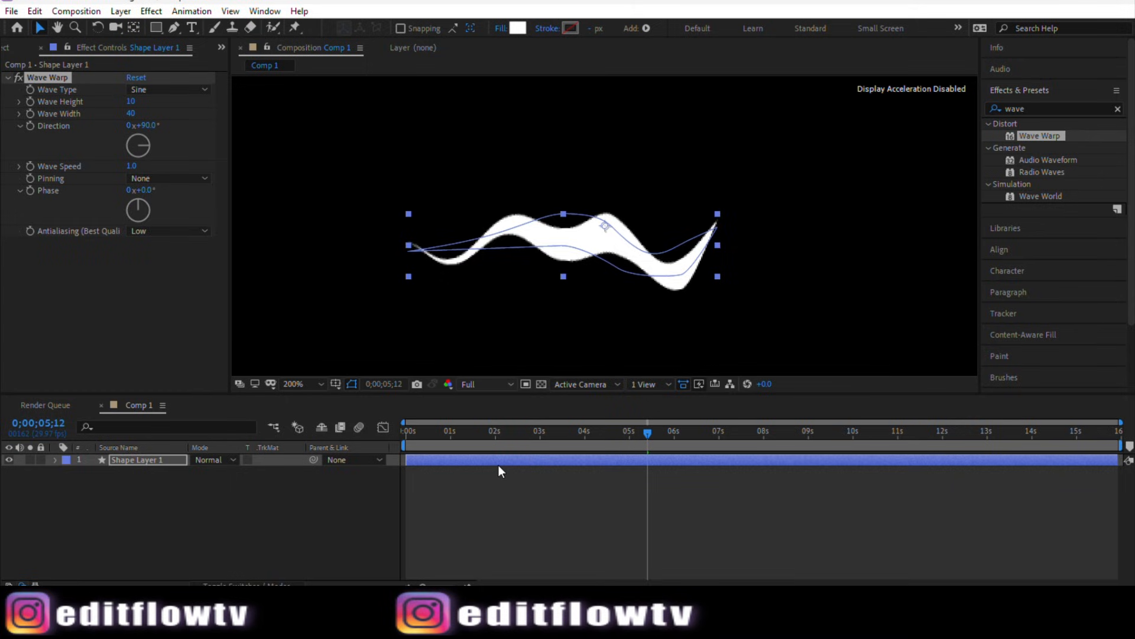
{"action": "left_click_drag", "start_coordinate": [646, 433], "coordinate": [409, 434]}
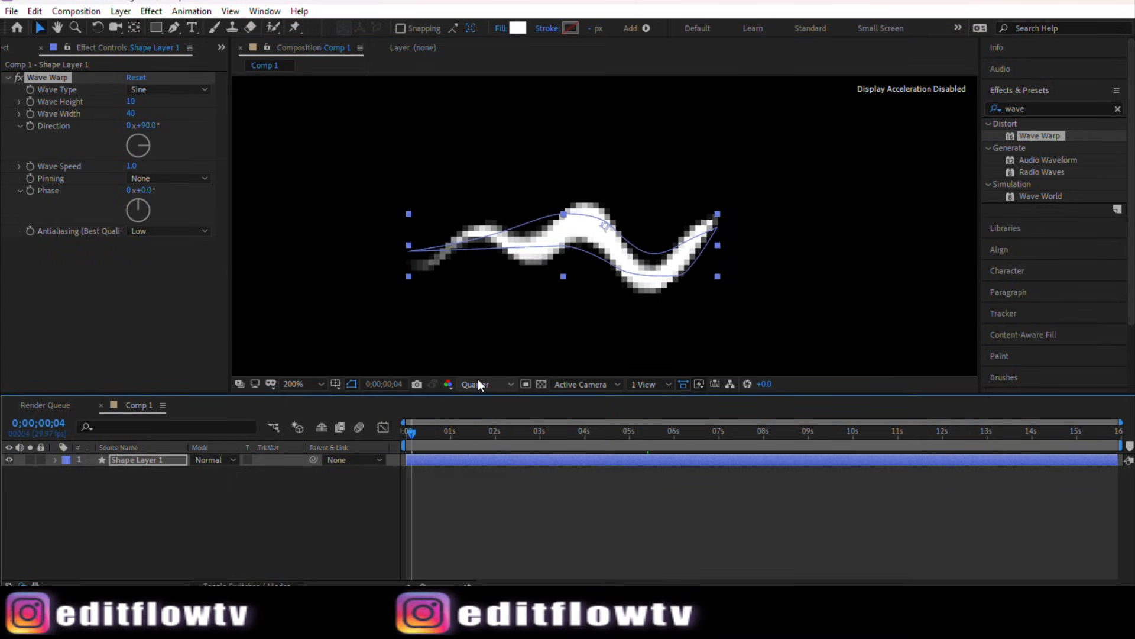
{"action": "key", "text": "space"}
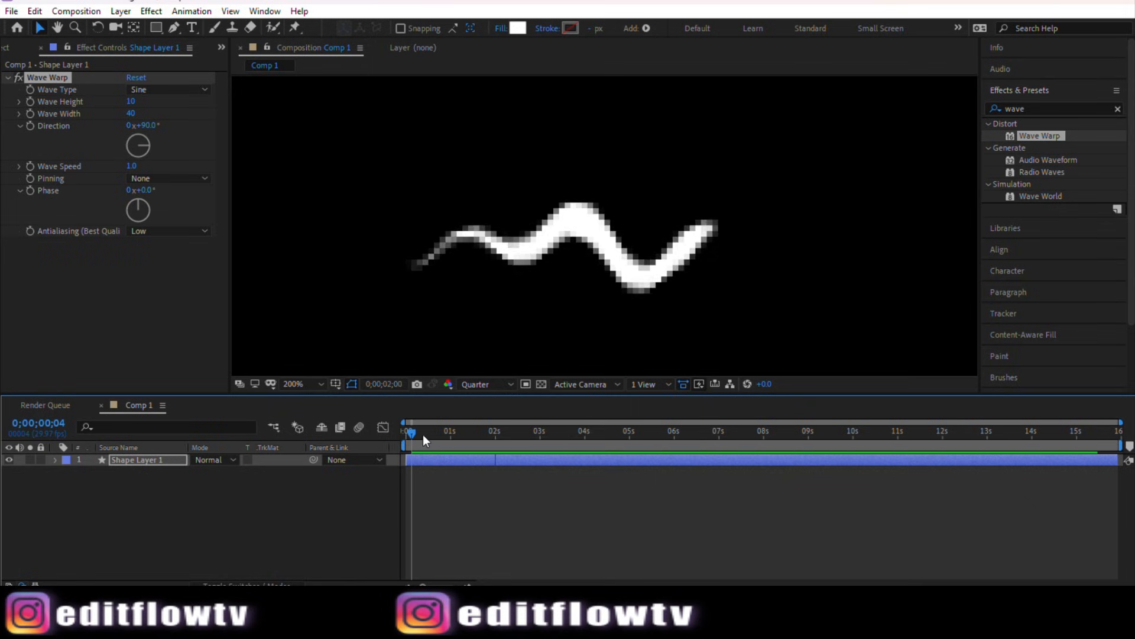
Step: Stop playback and set the preview resolution to Half
{"action": "left_click", "coordinate": [492, 13]}
{"action": "left_click", "coordinate": [486, 384]}
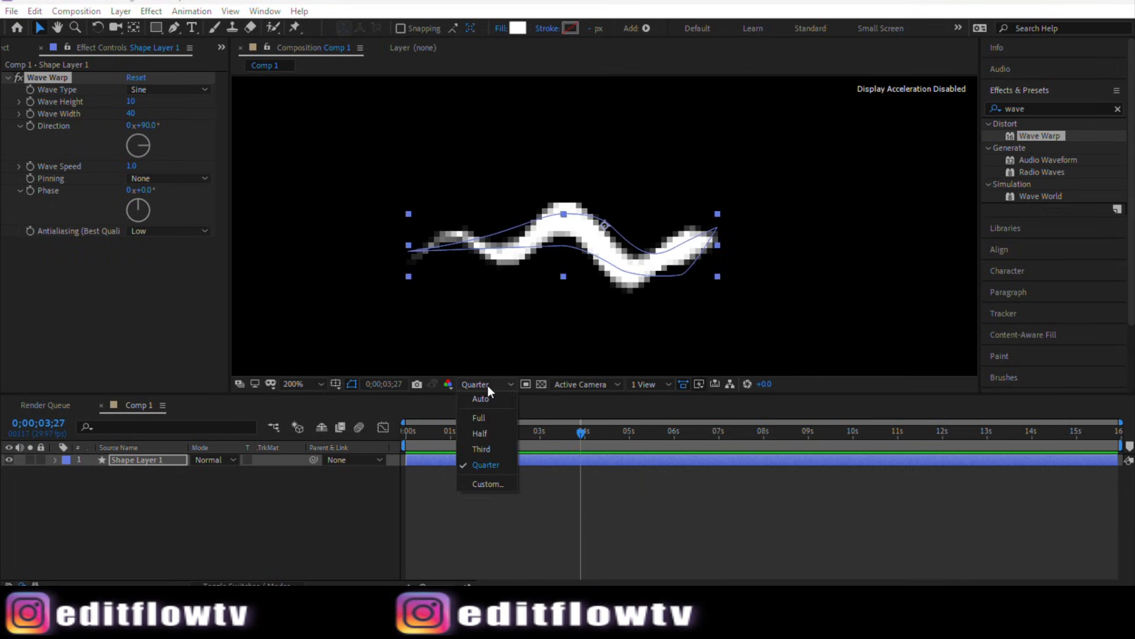
{"action": "left_click", "coordinate": [481, 434]}
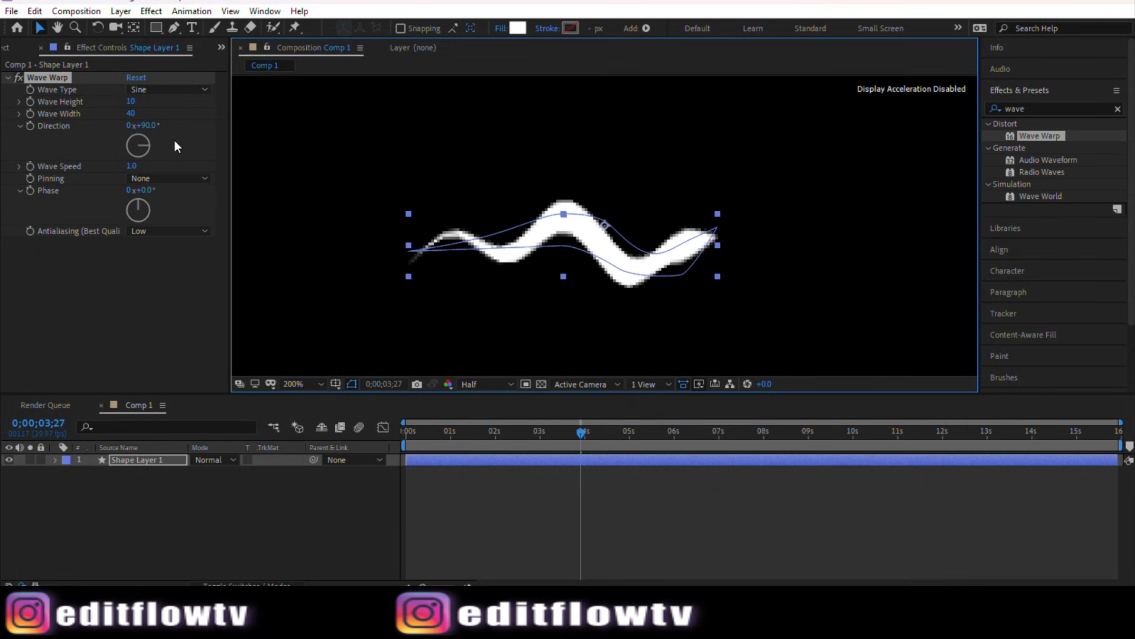
Step: Set Wave Warp's Wave Height to 5 and Wave Speed to 1.8, scrubbing the timeline to check
{"action": "mouse_move", "coordinate": [129, 101]}
{"action": "left_mouse_down"}
{"action": "mouse_move", "coordinate": [136, 114]}
{"action": "mouse_move", "coordinate": [123, 113]}
{"action": "left_mouse_up"}
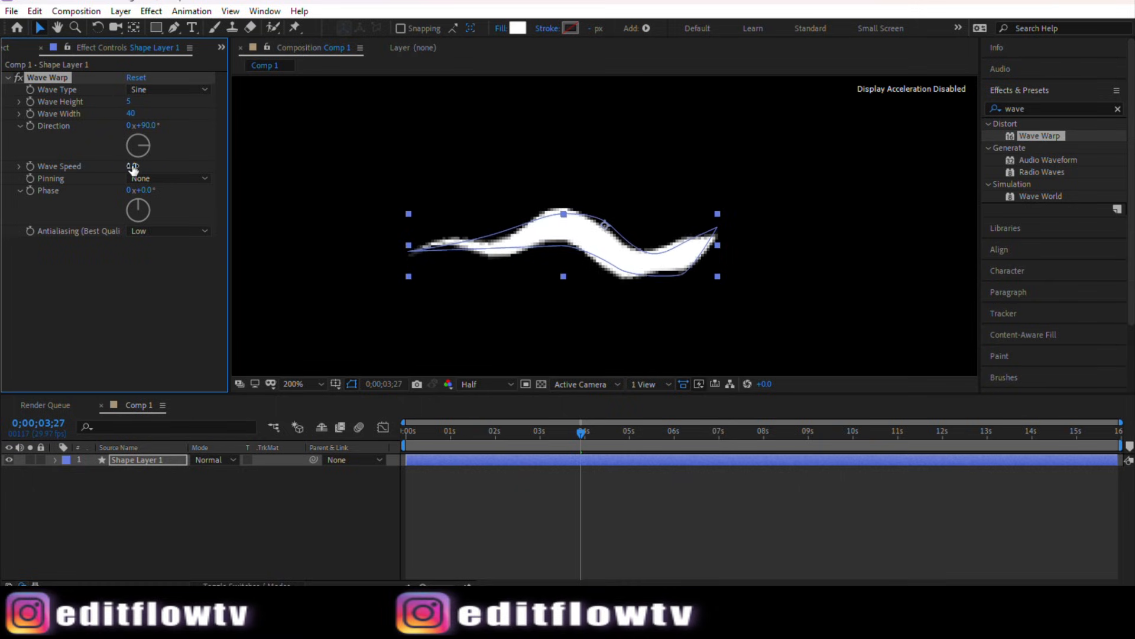
{"action": "left_click_drag", "start_coordinate": [133, 166], "coordinate": [215, 165]}
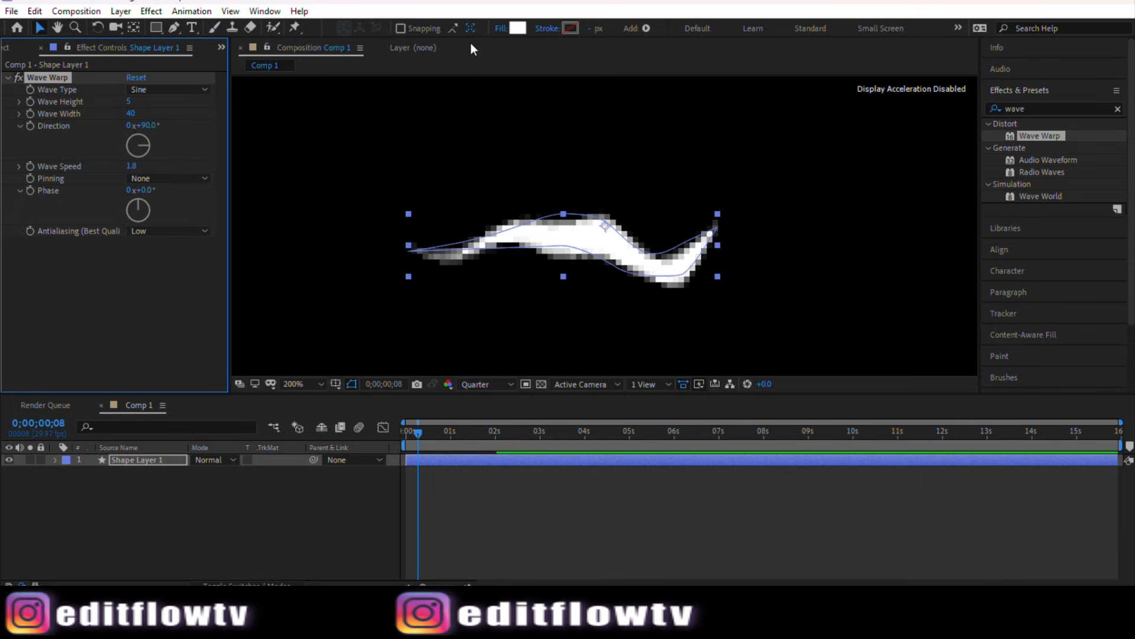
{"action": "mouse_move", "coordinate": [417, 433]}
{"action": "left_mouse_down"}
{"action": "mouse_move", "coordinate": [474, 433]}
{"action": "mouse_move", "coordinate": [412, 430]}
{"action": "mouse_move", "coordinate": [431, 427]}
{"action": "left_mouse_up"}
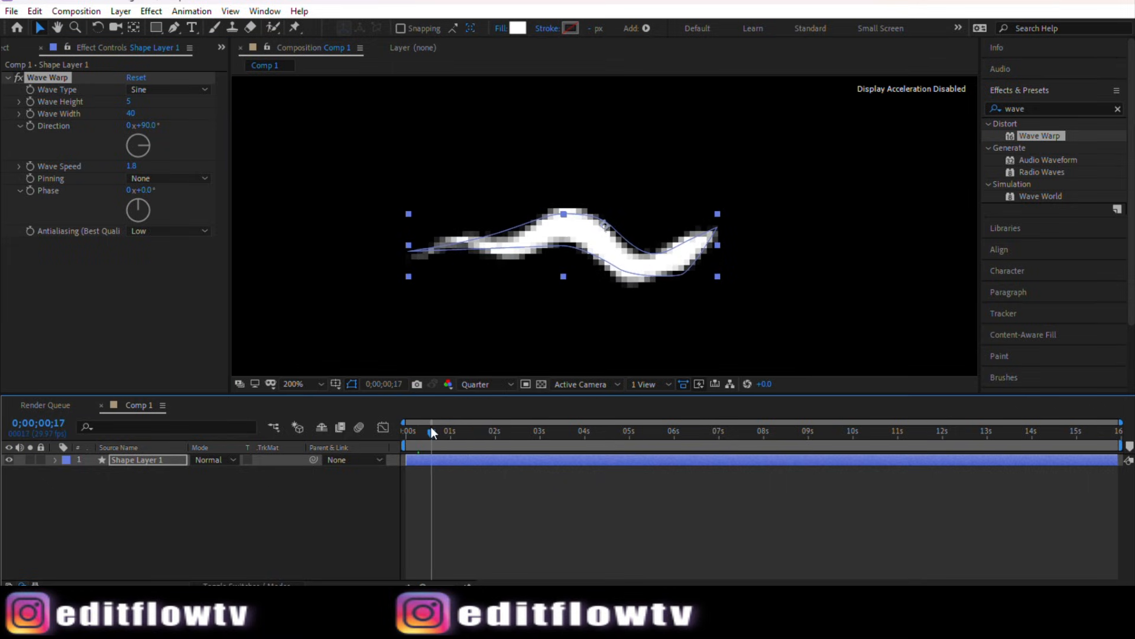
Step: Set the preview resolution to Full and deselect the shape layer
{"action": "left_click", "coordinate": [489, 385]}
{"action": "left_click", "coordinate": [491, 417]}
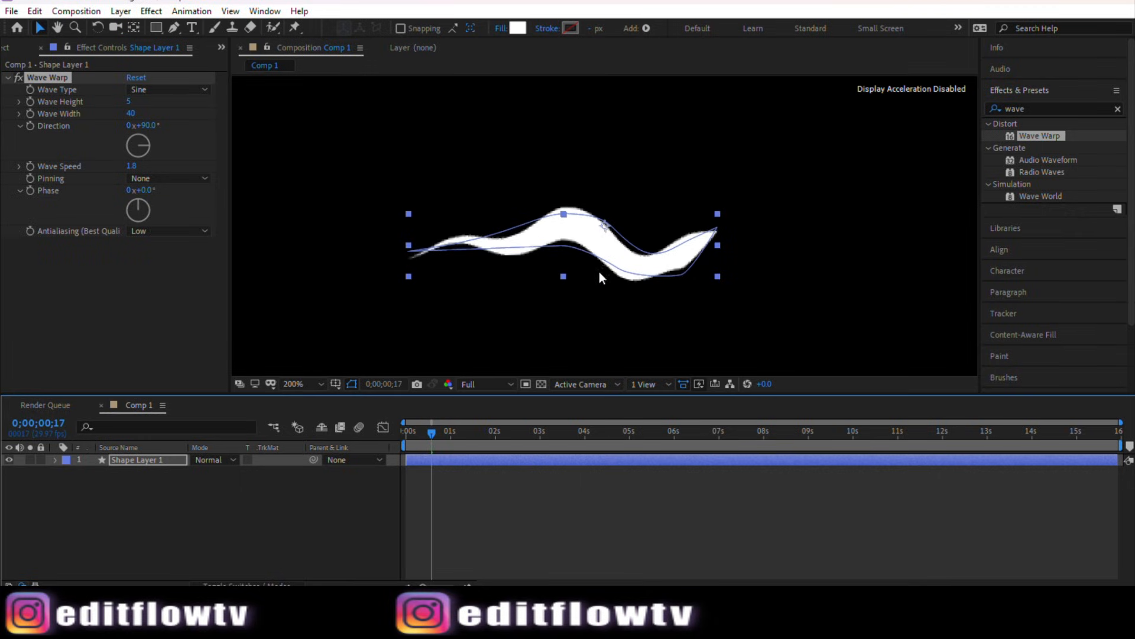
{"action": "left_click", "coordinate": [778, 229]}
{"action": "key", "text": "comma"}
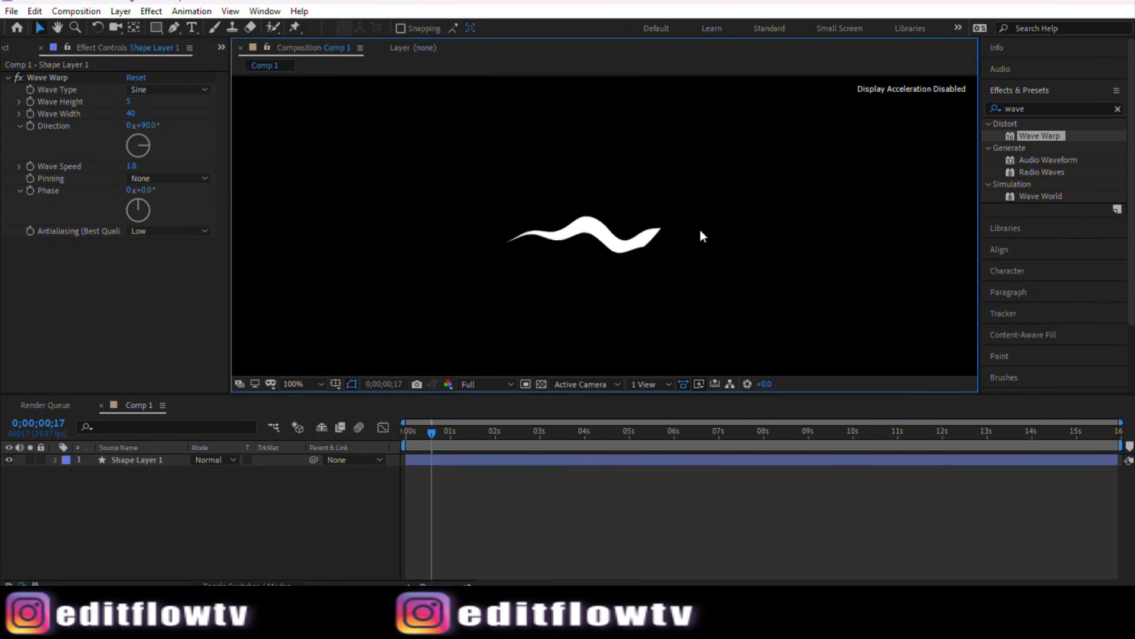
{"action": "key", "text": "period"}
{"action": "key", "text": "comma"}
Step: Hide the wavy shape layer from view in the composition
{"action": "left_click", "coordinate": [10, 460]}
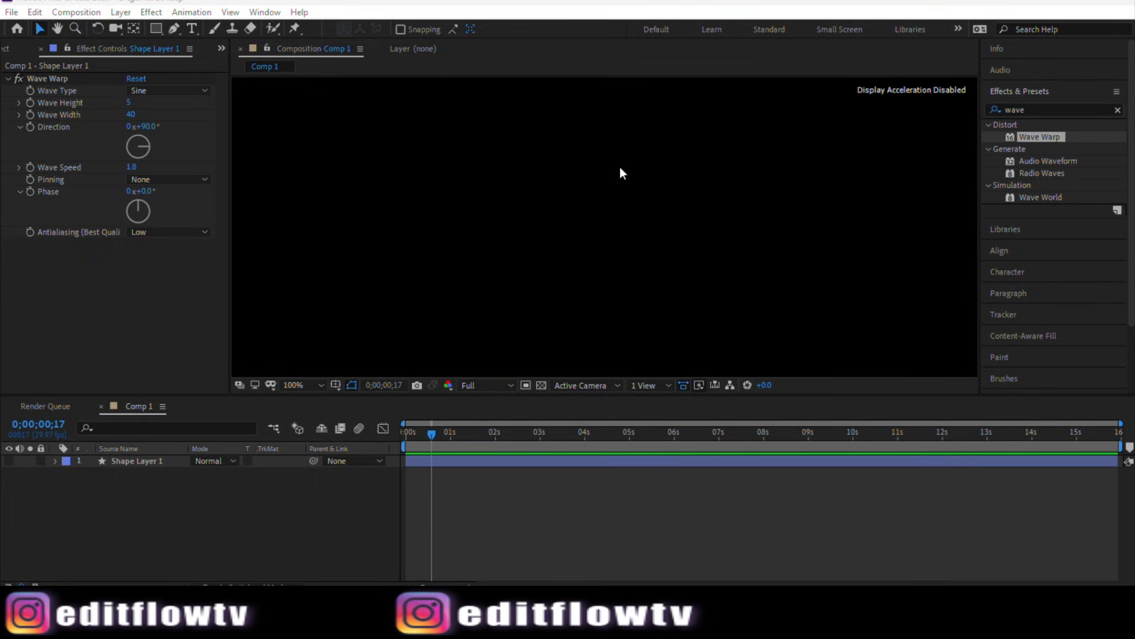
{"action": "key", "text": "comma"}
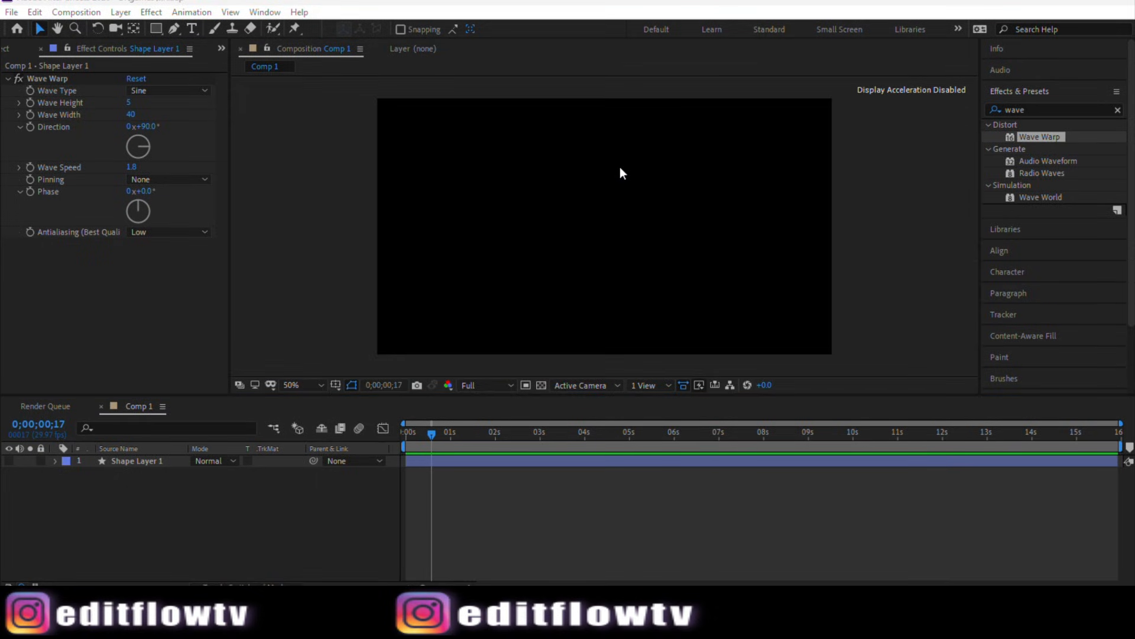
{"action": "scroll", "coordinate": [545, 208], "scroll_direction": "up", "scroll_amount": 1}
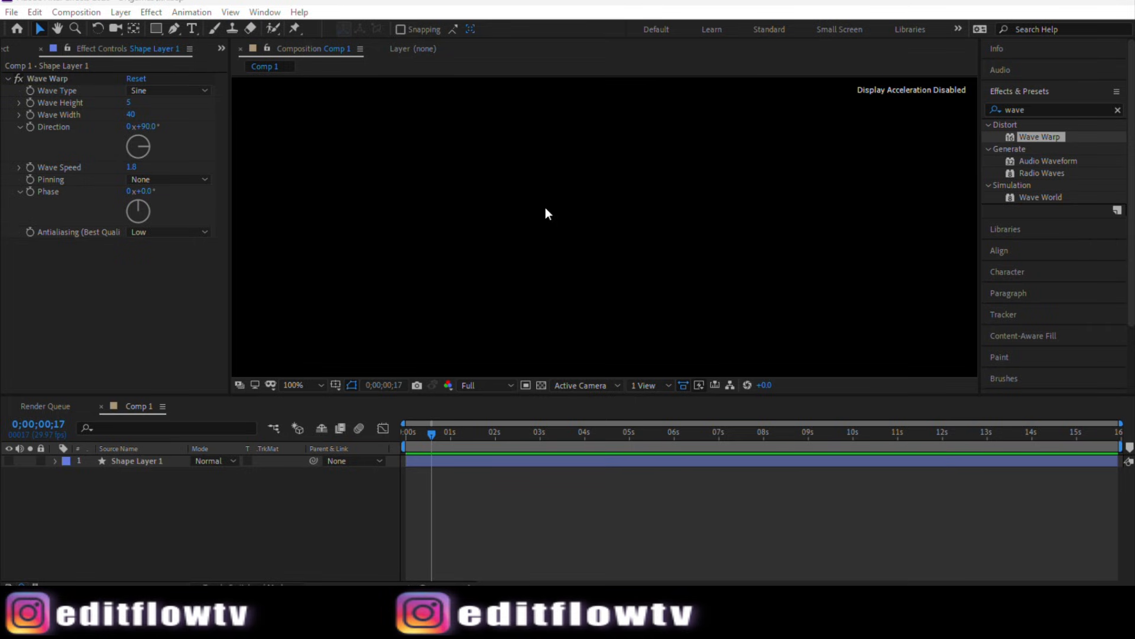
{"action": "scroll", "coordinate": [545, 208], "scroll_direction": "down", "scroll_amount": 1}
Step: Create a text layer near the composition centre reading "AFTER EFFECT TUTORIAL"
{"action": "left_click", "coordinate": [192, 33]}
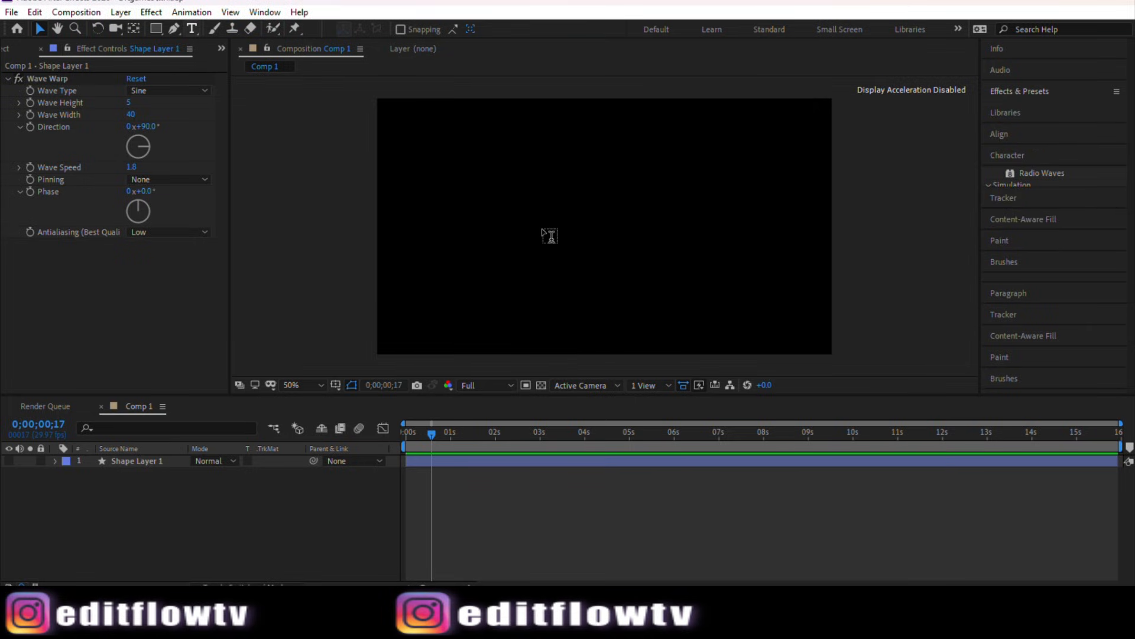
{"action": "left_click", "coordinate": [542, 227]}
{"action": "type", "text": "A"}
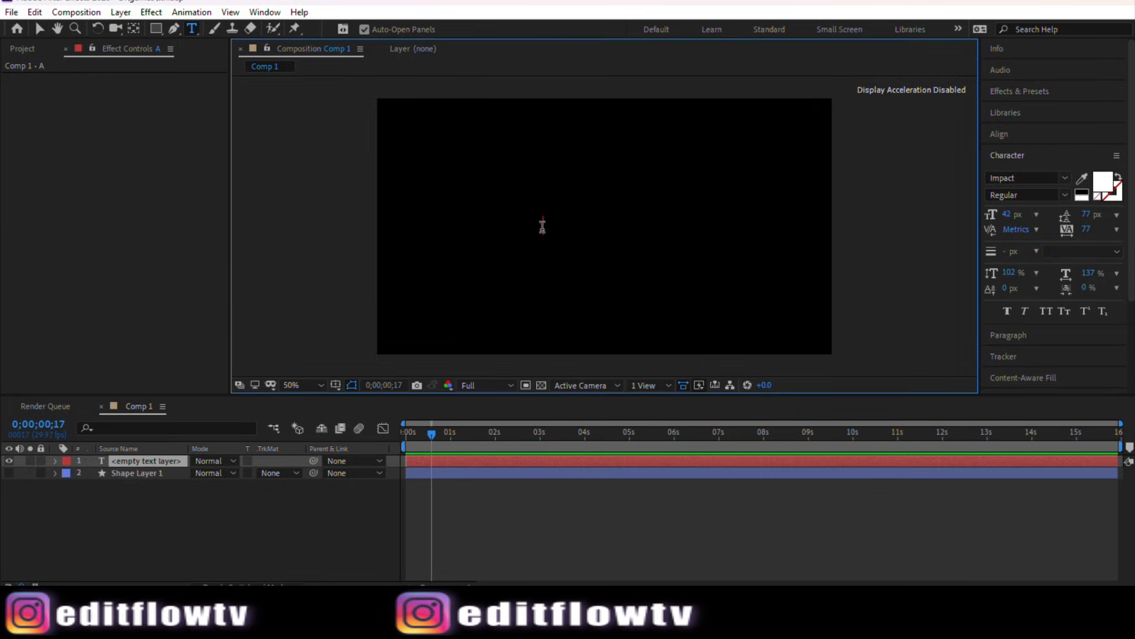
{"action": "type", "text": "F"}
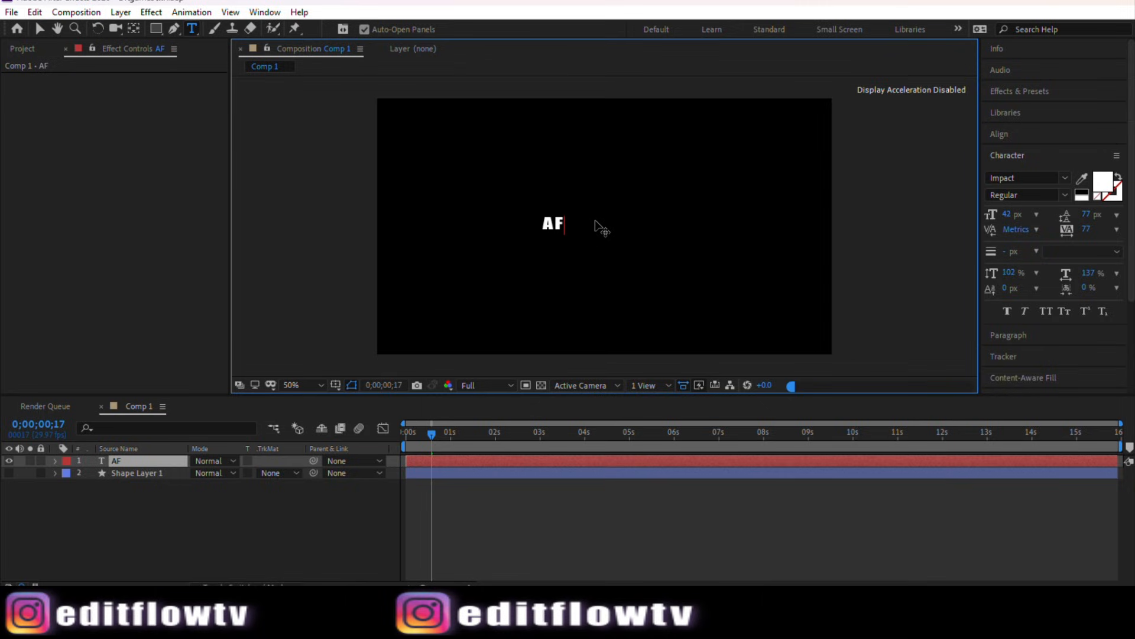
{"action": "type", "text": "TER"}
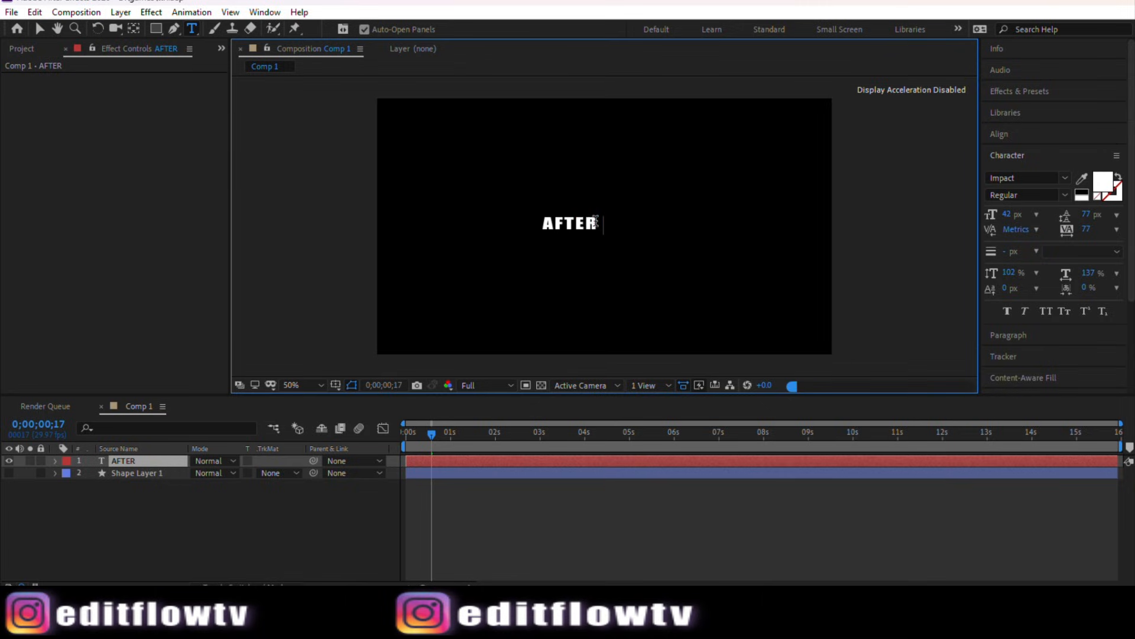
{"action": "type", "text": " EFFECT"}
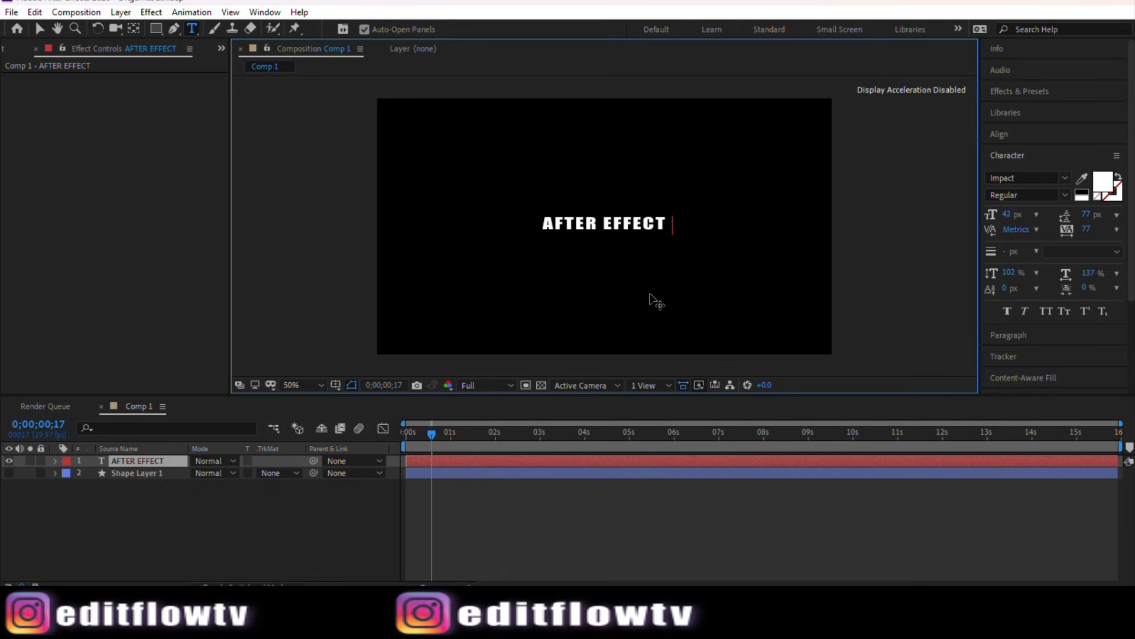
{"action": "type", "text": " TUT"}
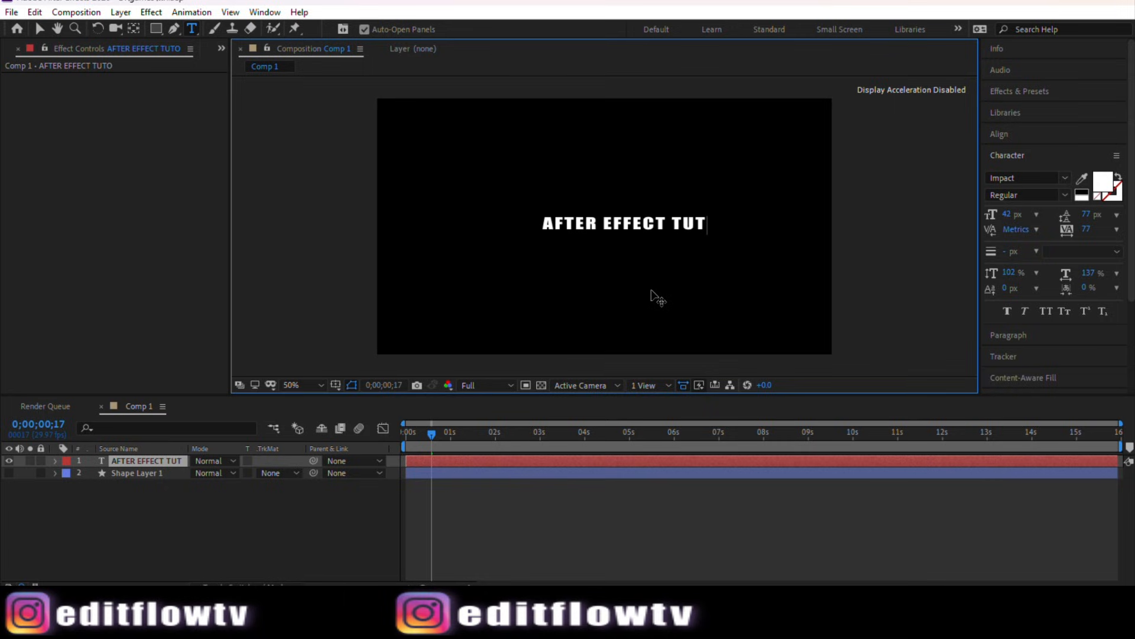
{"action": "type", "text": "ORI"}
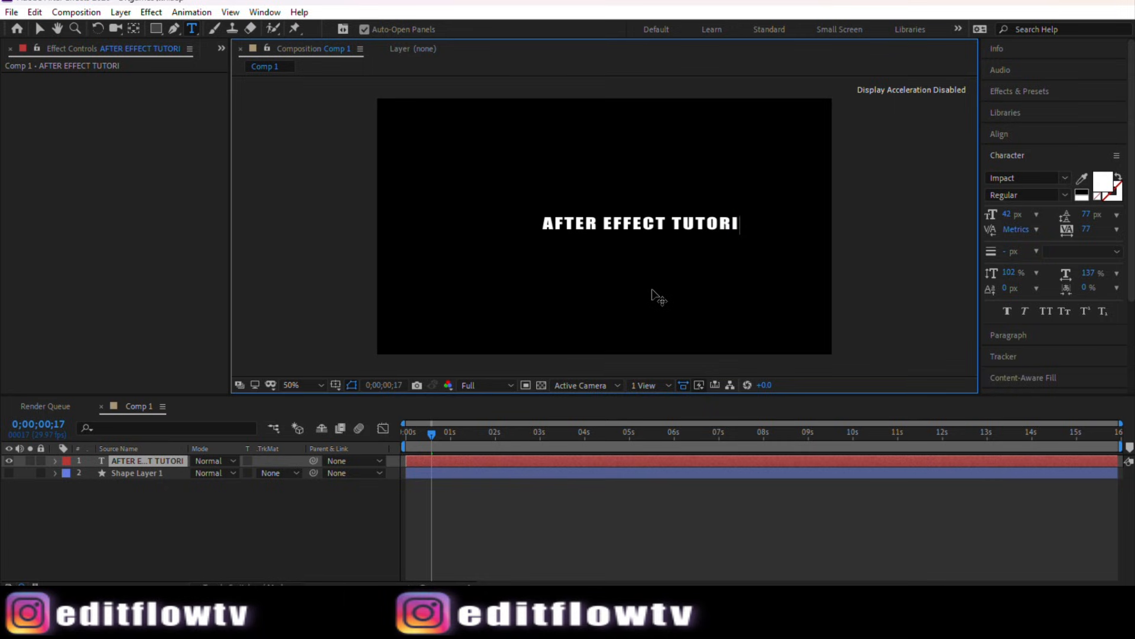
{"action": "type", "text": "AL"}
Step: Move the text layer's anchor point to the middle of the text with the Pan Behind tool
{"action": "left_click", "coordinate": [144, 555]}
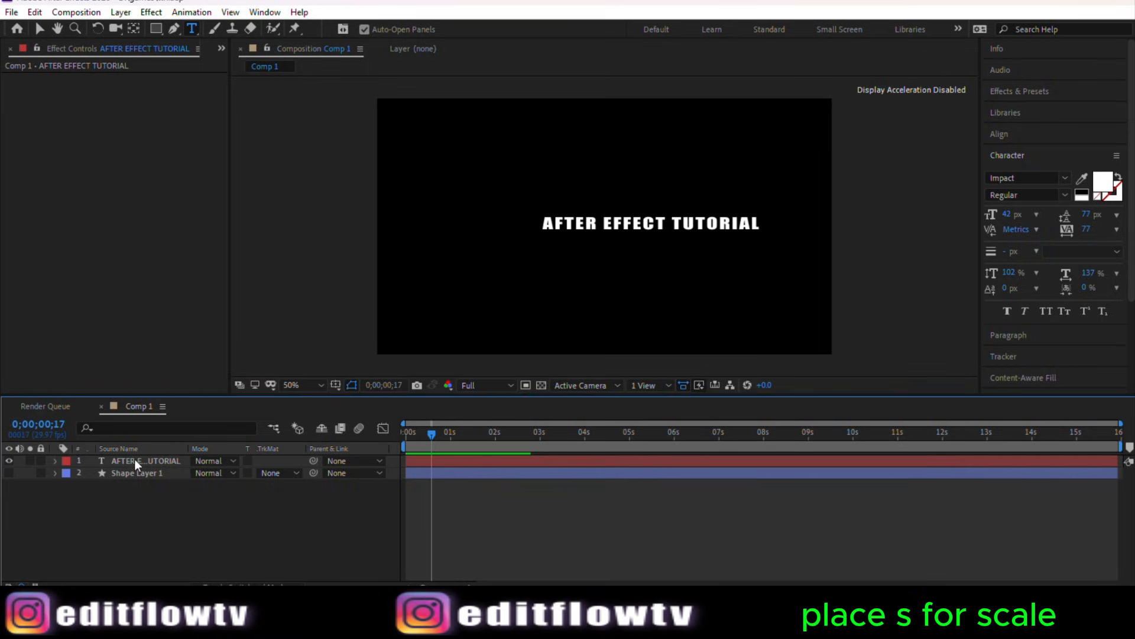
{"action": "left_click", "coordinate": [137, 460]}
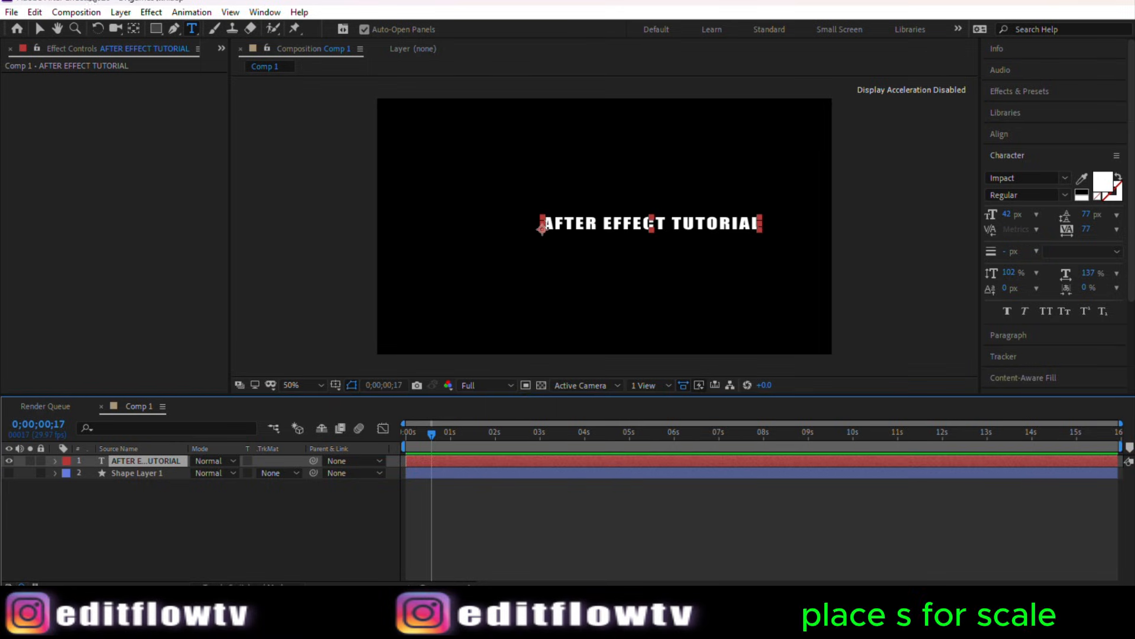
{"action": "left_click", "coordinate": [136, 29]}
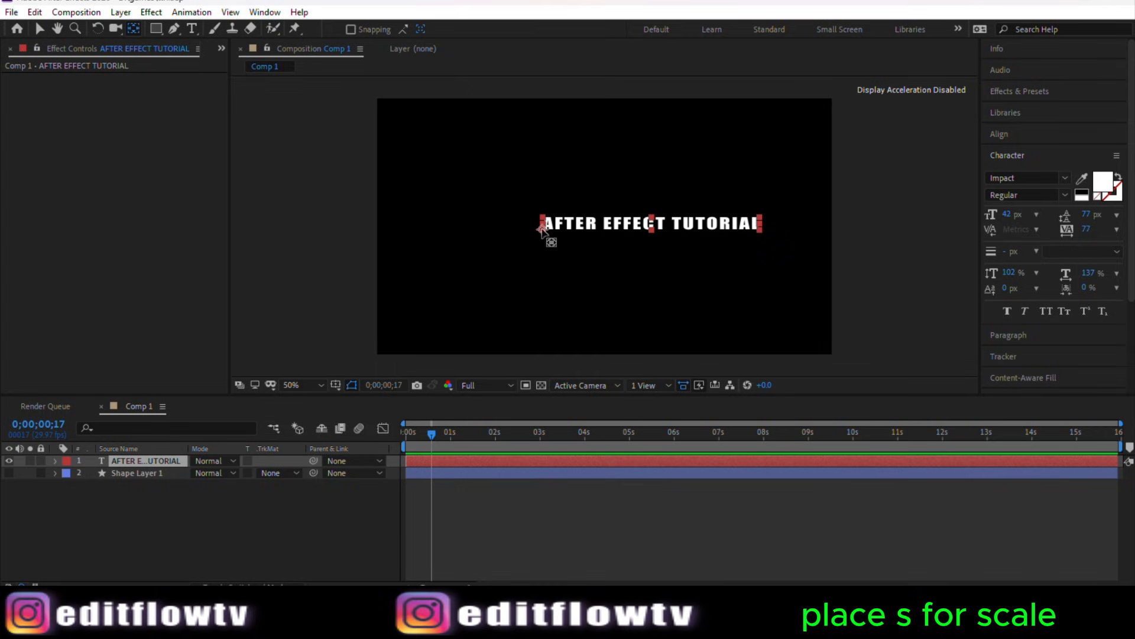
{"action": "key", "text": "Caps_Lock"}
{"action": "left_click_drag", "start_coordinate": [542, 227], "coordinate": [663, 229]}
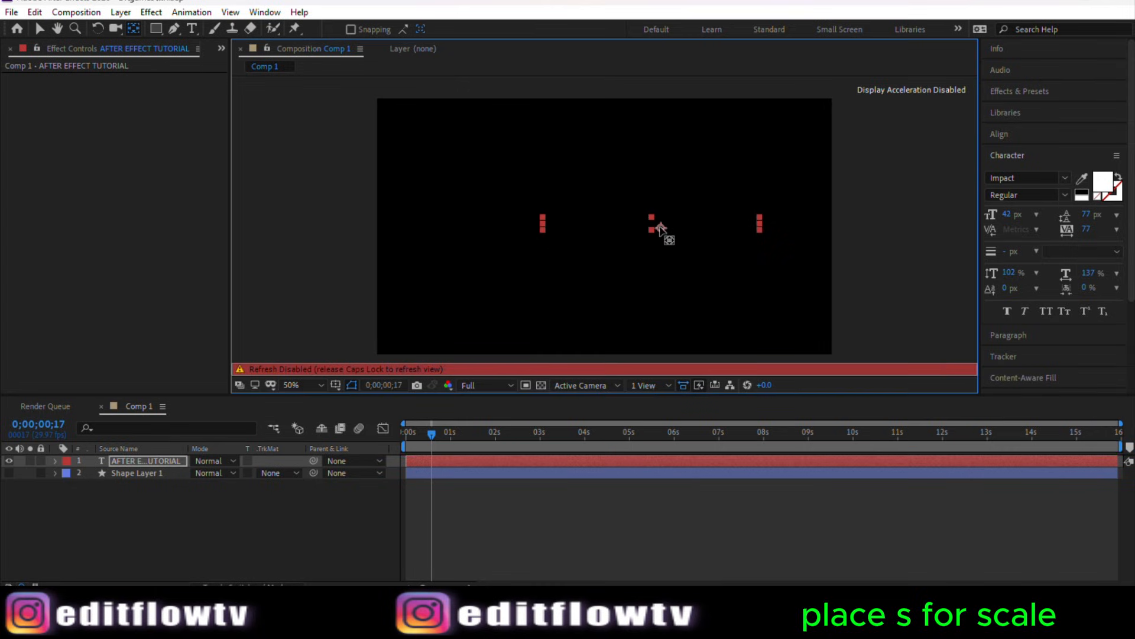
{"action": "key", "text": "Caps_Lock"}
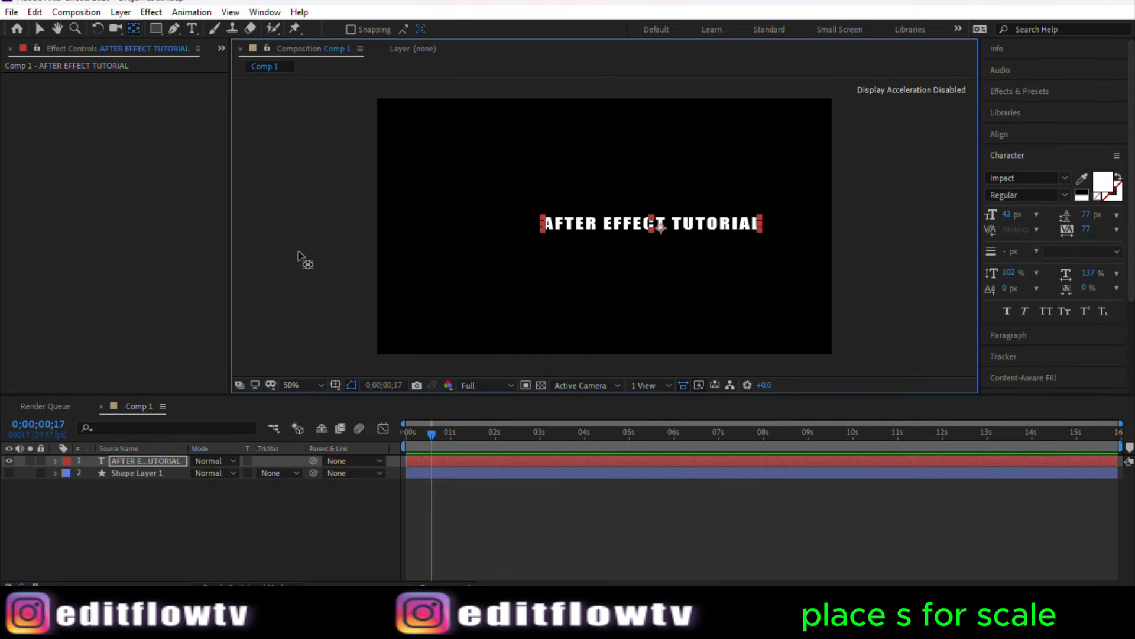
Step: Scale the text layer to 197% and move it slightly down toward the composition's centre
{"action": "left_click", "coordinate": [179, 535]}
{"action": "left_click", "coordinate": [146, 465]}
{"action": "key", "text": "s"}
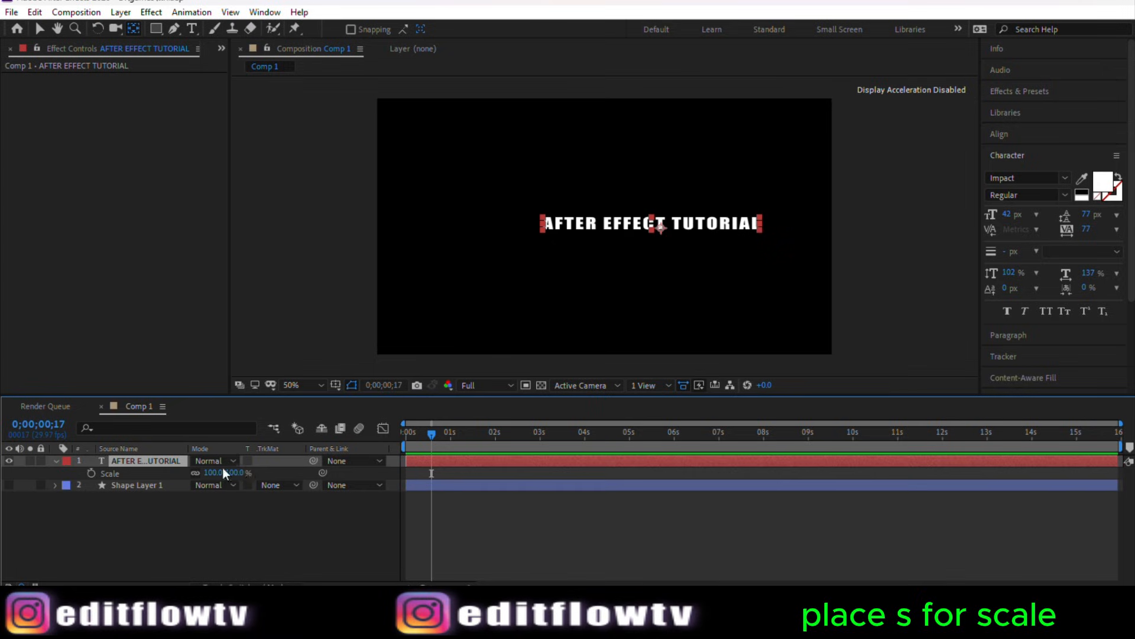
{"action": "left_click_drag", "start_coordinate": [233, 473], "coordinate": [292, 462]}
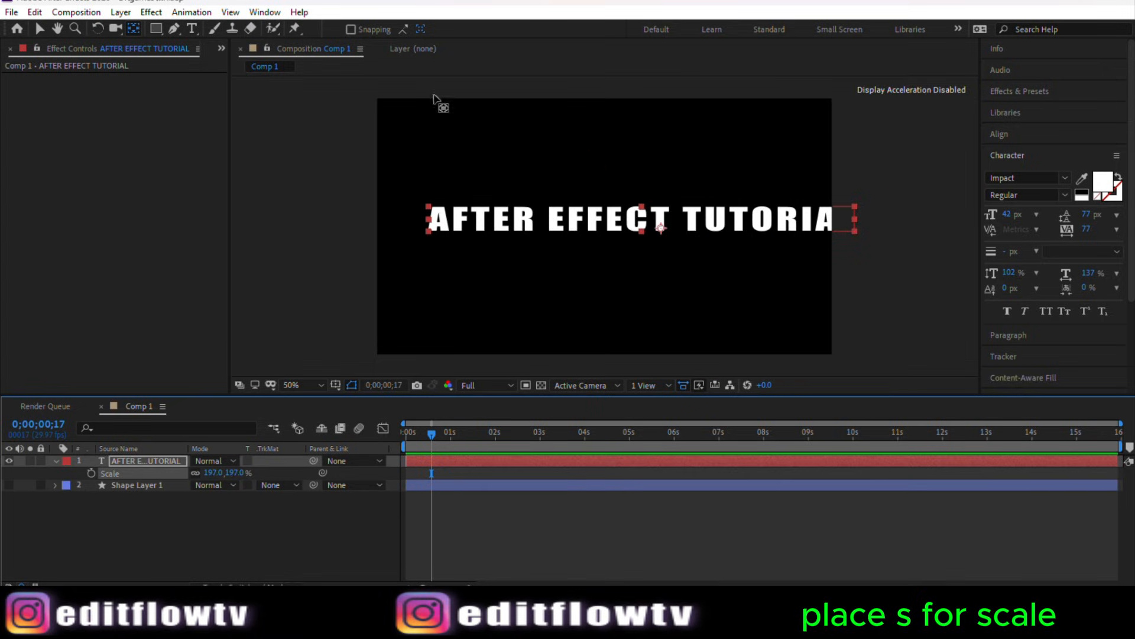
{"action": "left_click", "coordinate": [40, 28]}
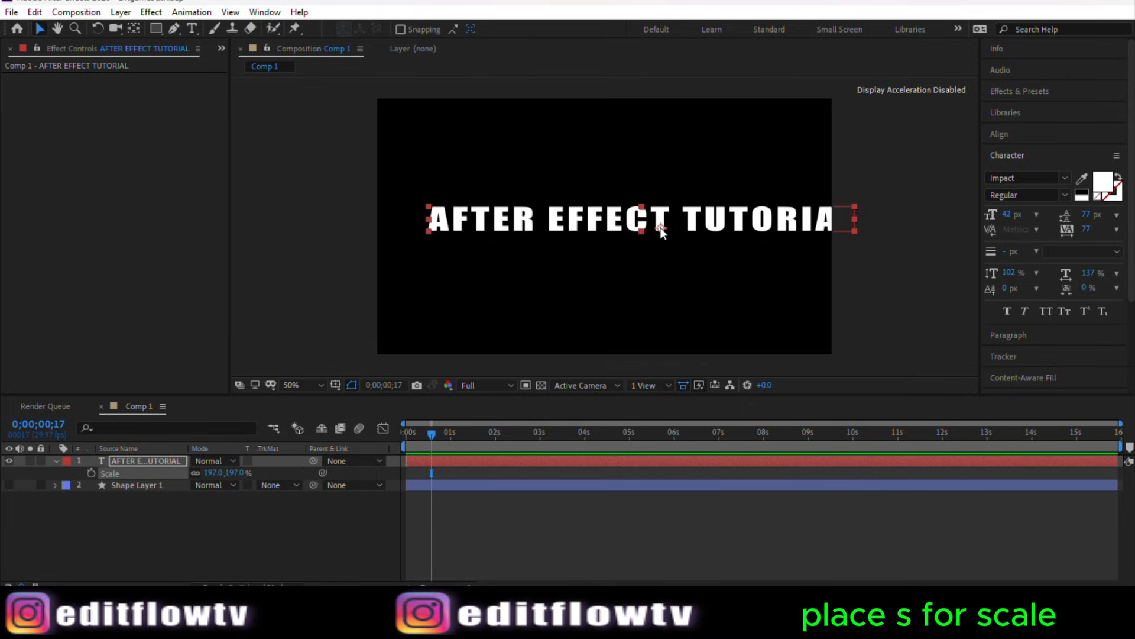
{"action": "left_click_drag", "start_coordinate": [662, 231], "coordinate": [625, 241]}
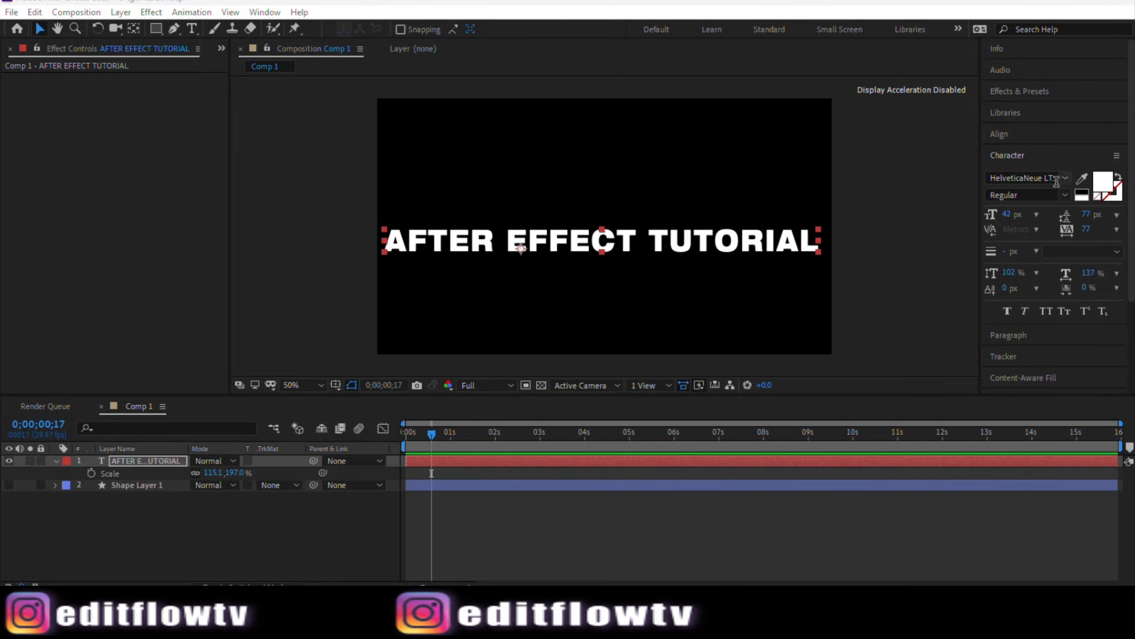
Step: Set the text's font family to HelveticaNeue LT 93 BlackEx
{"action": "left_click", "coordinate": [1062, 179]}
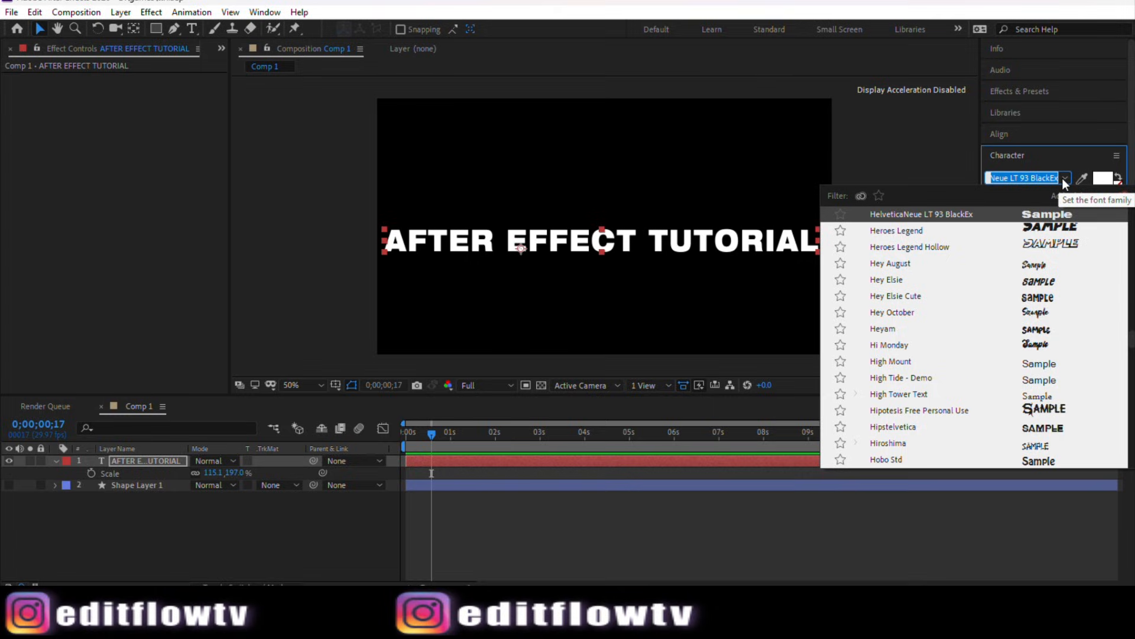
{"action": "left_click", "coordinate": [892, 111]}
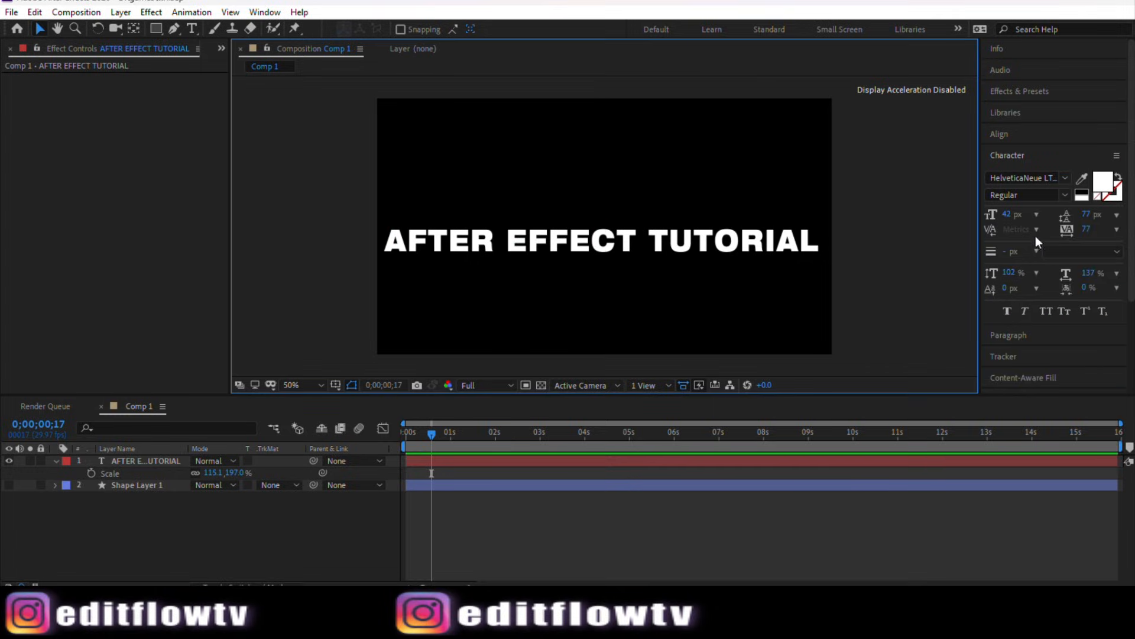
{"action": "mouse_move", "coordinate": [1008, 214]}
{"action": "left_mouse_down"}
{"action": "mouse_move", "coordinate": [1029, 216]}
{"action": "mouse_move", "coordinate": [1009, 214]}
{"action": "left_mouse_up"}
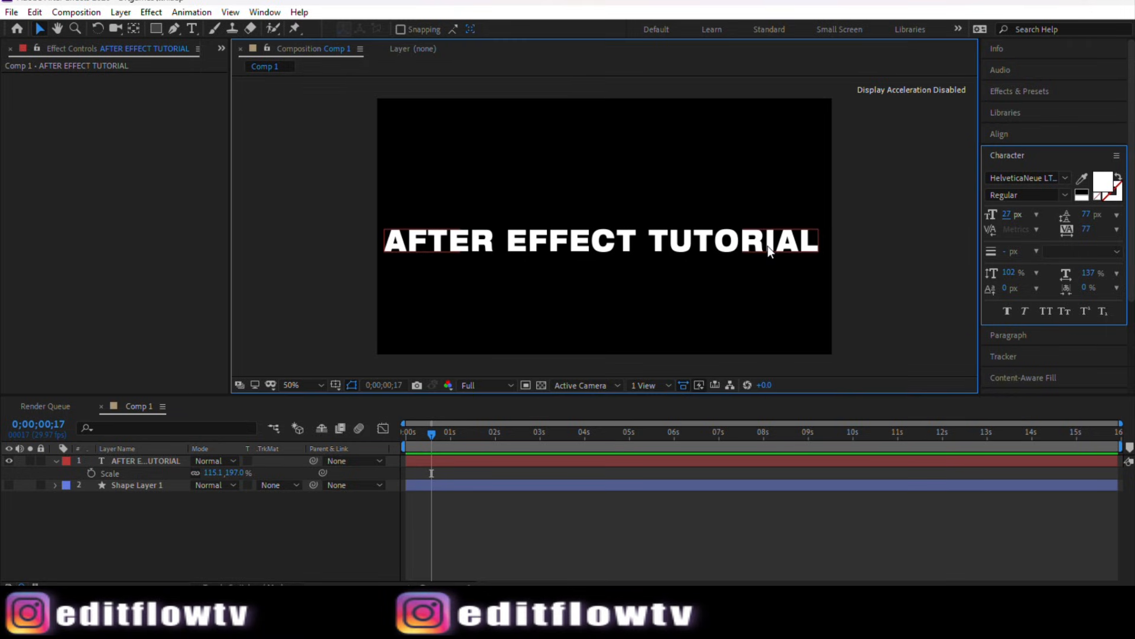
Step: Select all the text and set vertical scale to 157%, leading to 84 px and tracking to 79
{"action": "double_click", "coordinate": [767, 246]}
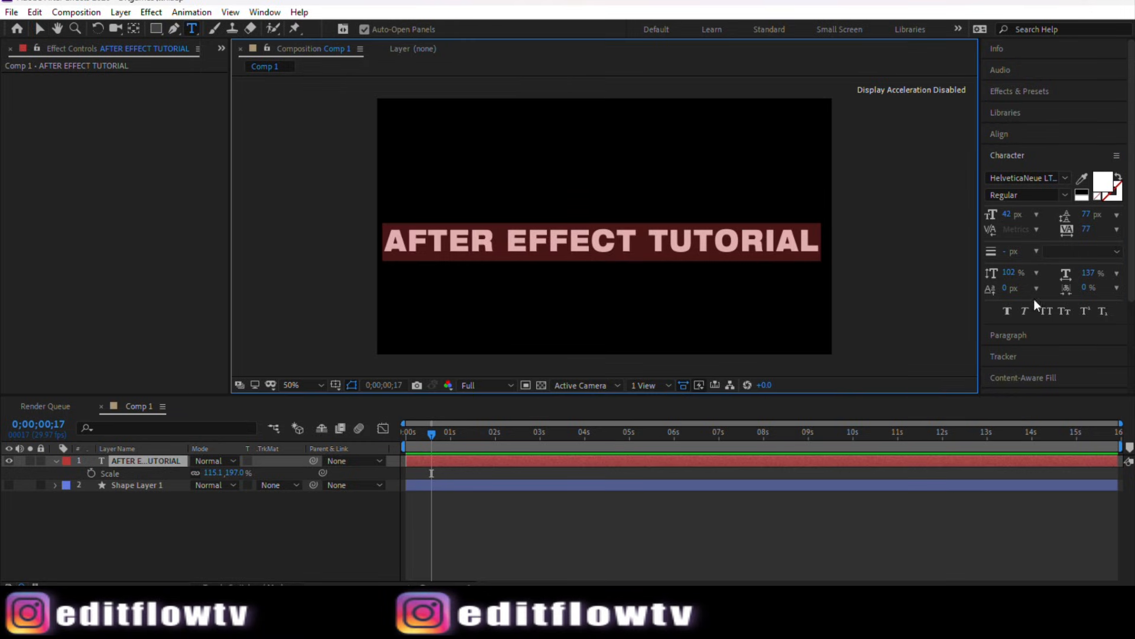
{"action": "left_click_drag", "start_coordinate": [1007, 274], "coordinate": [1057, 282]}
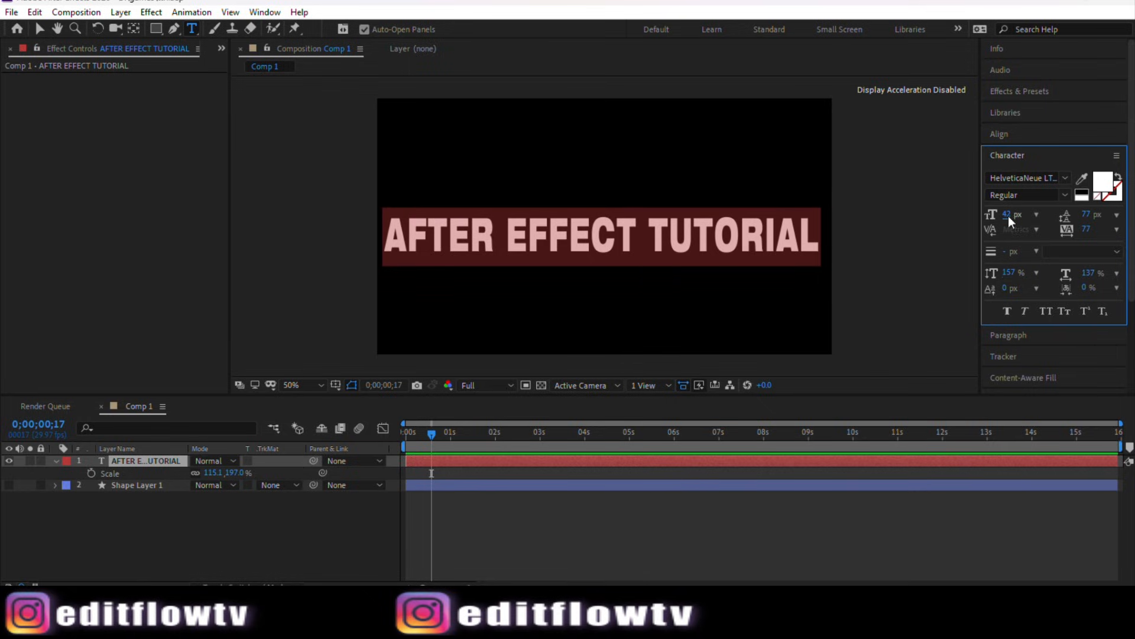
{"action": "left_click_drag", "start_coordinate": [1008, 215], "coordinate": [1018, 225]}
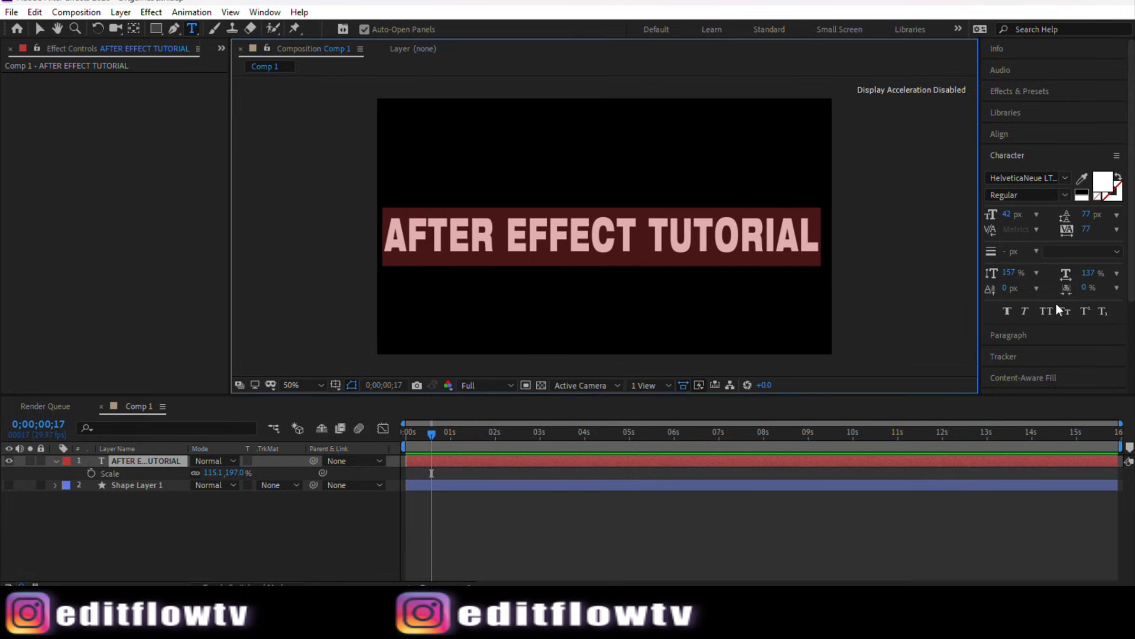
{"action": "mouse_move", "coordinate": [1087, 231]}
{"action": "left_mouse_down"}
{"action": "mouse_move", "coordinate": [1096, 237]}
{"action": "mouse_move", "coordinate": [1093, 218]}
{"action": "left_mouse_up"}
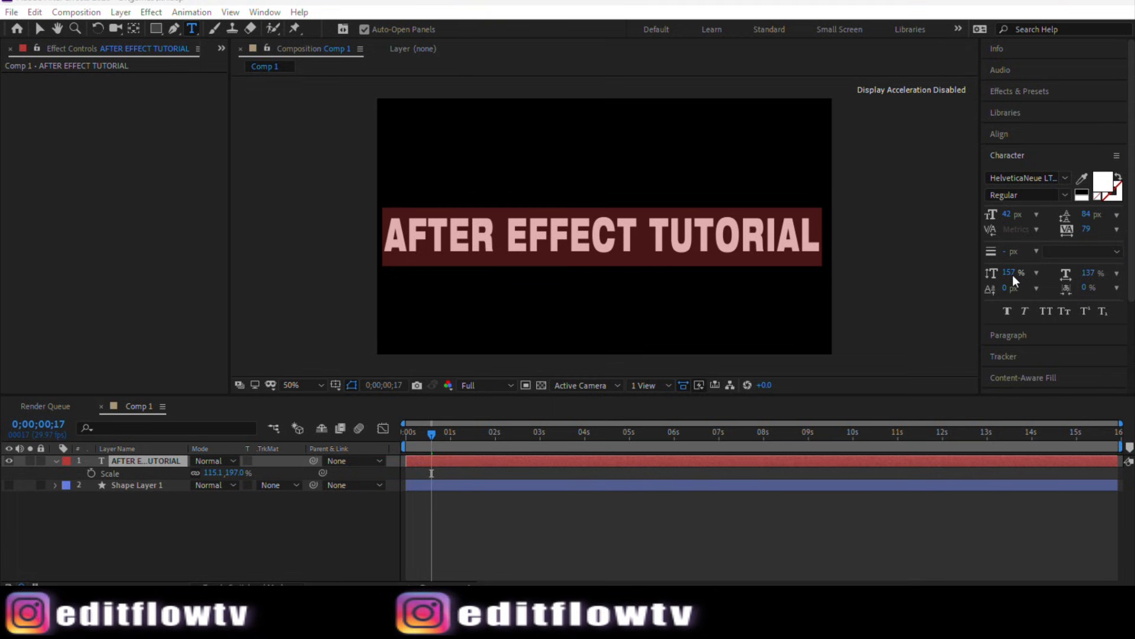
Step: Raise the text's vertical scale to 200% and finish editing the text
{"action": "left_click_drag", "start_coordinate": [1010, 274], "coordinate": [1033, 267]}
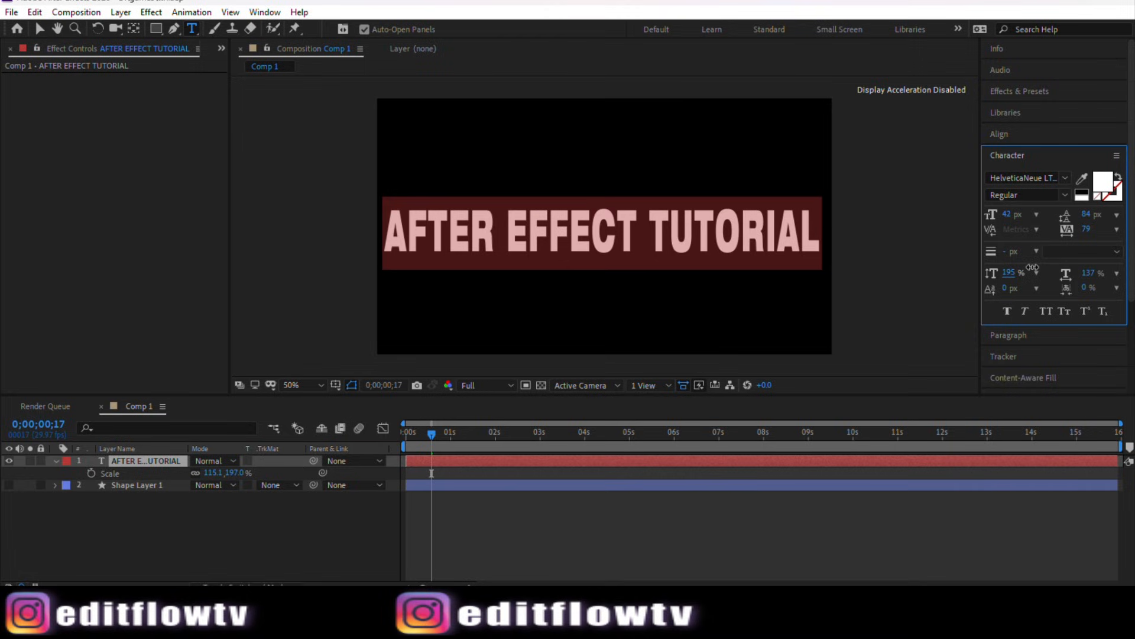
{"action": "left_click_drag", "start_coordinate": [1034, 267], "coordinate": [1037, 269]}
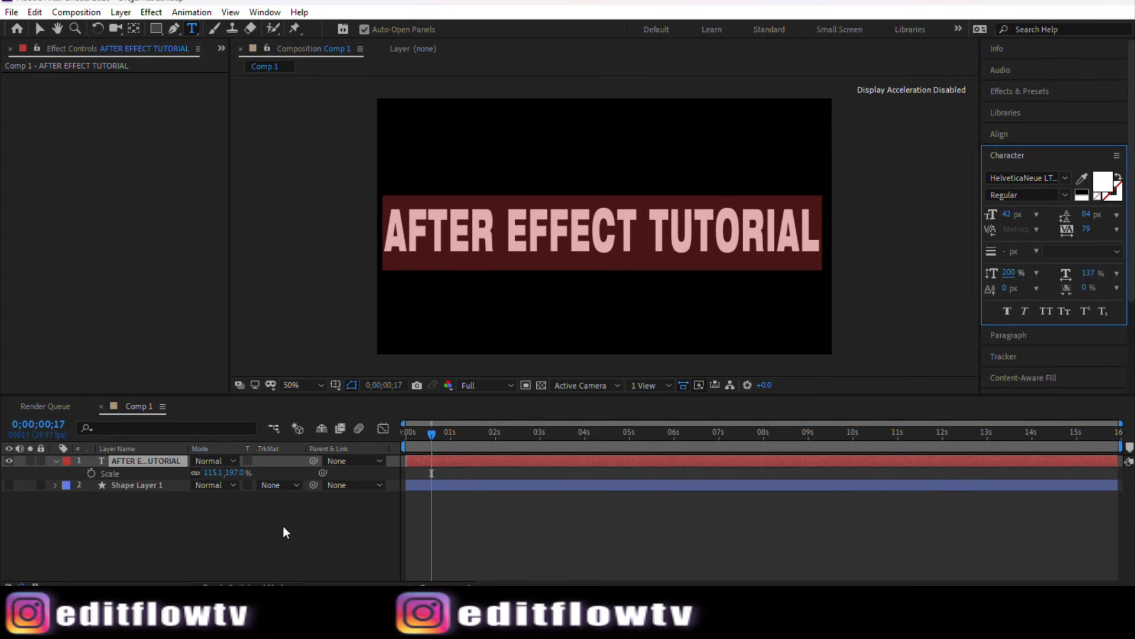
{"action": "left_click", "coordinate": [240, 540]}
{"action": "left_click", "coordinate": [145, 460]}
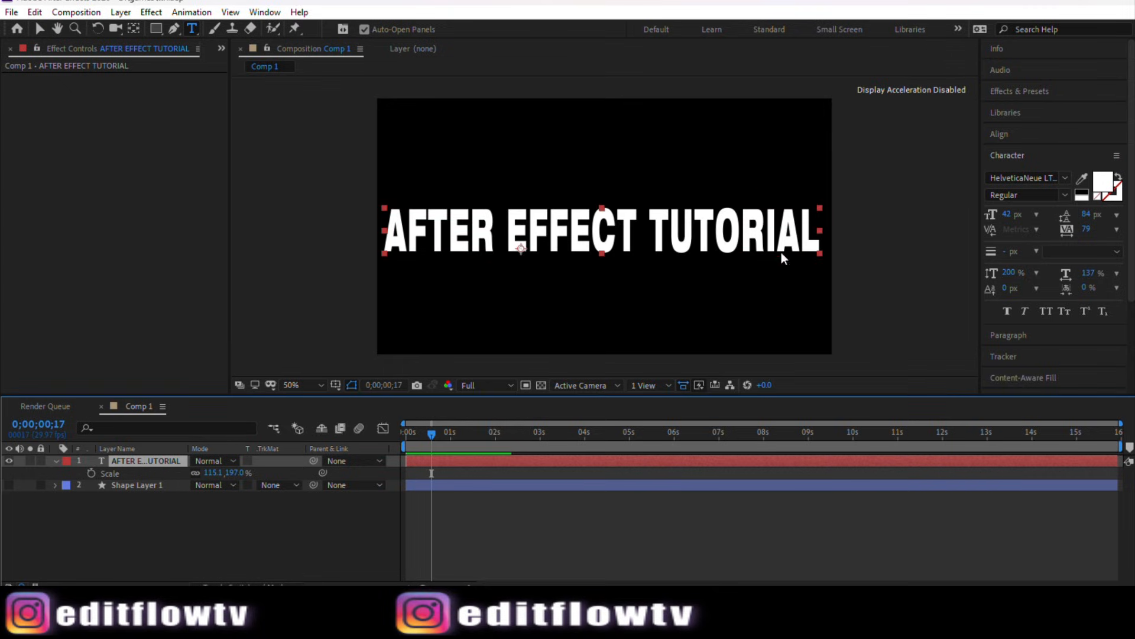
Step: Narrow the text layer horizontally to about 110% scale using its side handle
{"action": "left_click", "coordinate": [40, 29]}
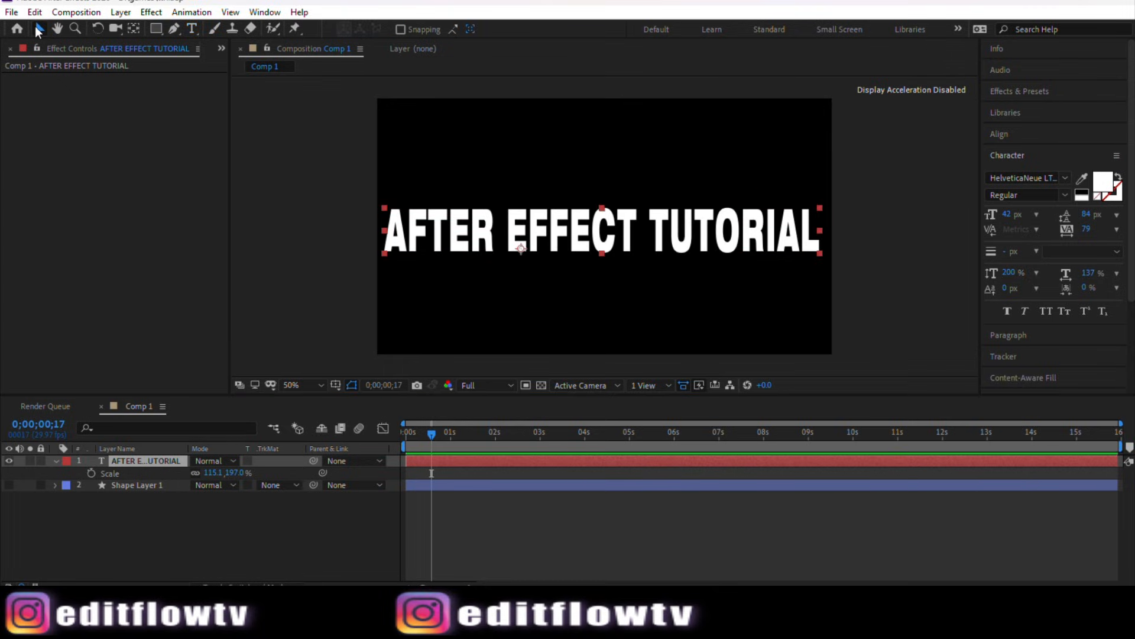
{"action": "left_click_drag", "start_coordinate": [818, 229], "coordinate": [804, 232]}
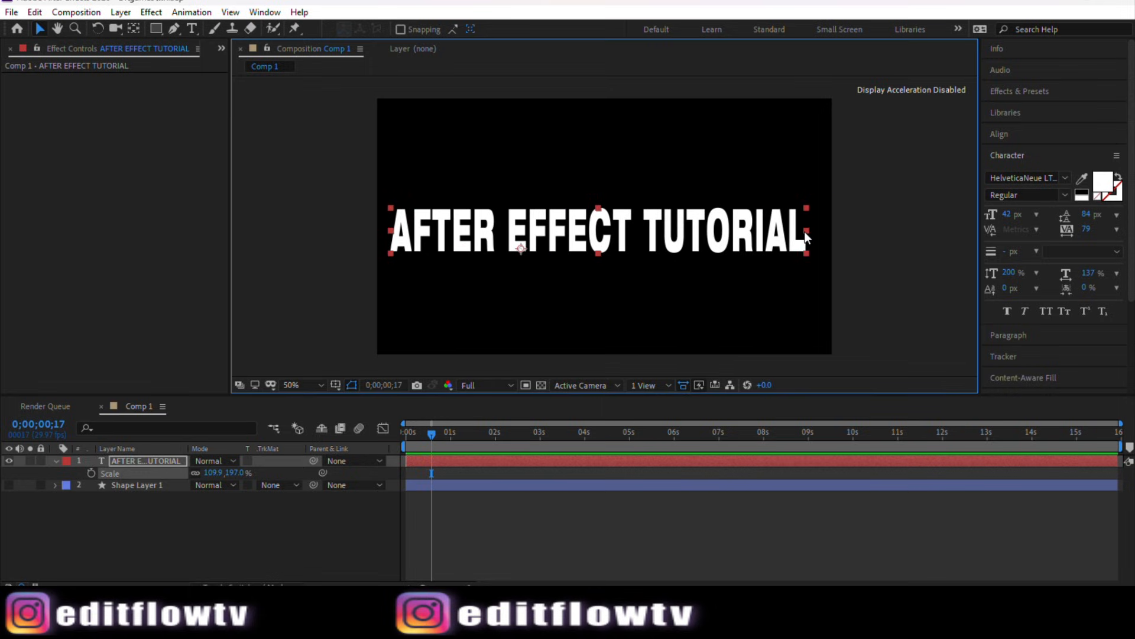
{"action": "left_click", "coordinate": [180, 554]}
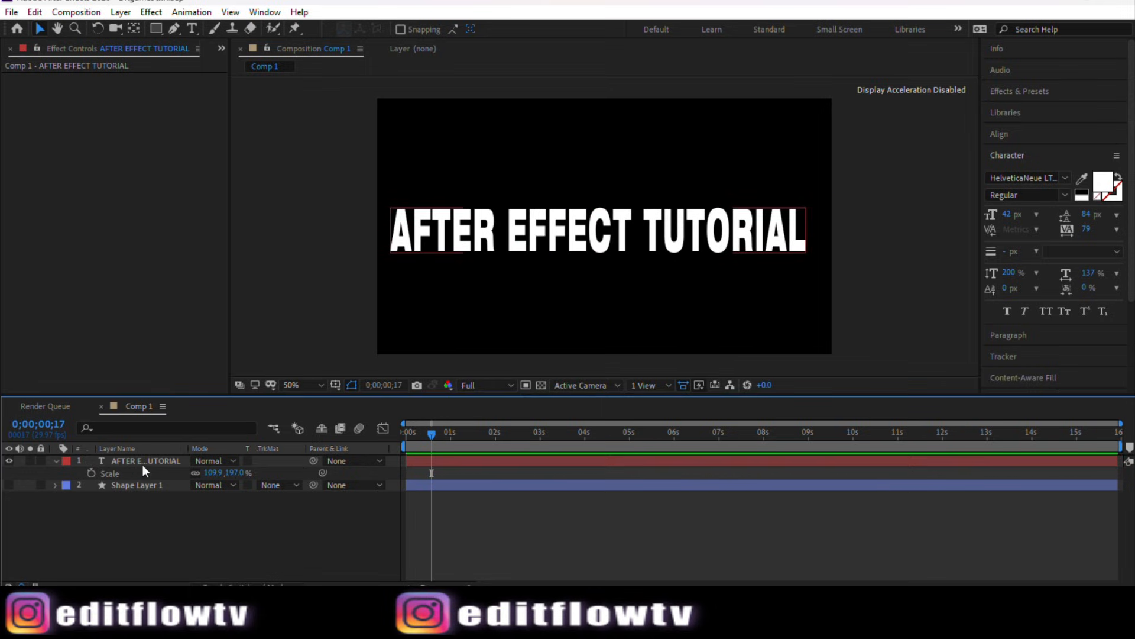
Step: Move the text layer's anchor point to the centre of the text with the Pan Behind tool
{"action": "left_click", "coordinate": [143, 461]}
{"action": "left_click", "coordinate": [146, 487]}
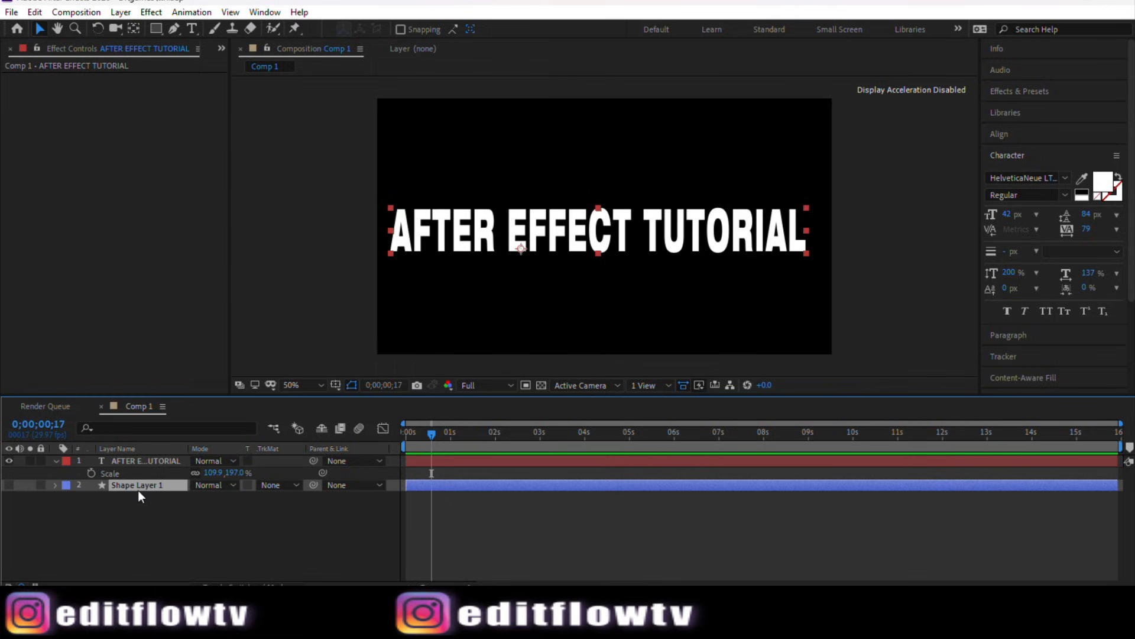
{"action": "left_click", "coordinate": [146, 461]}
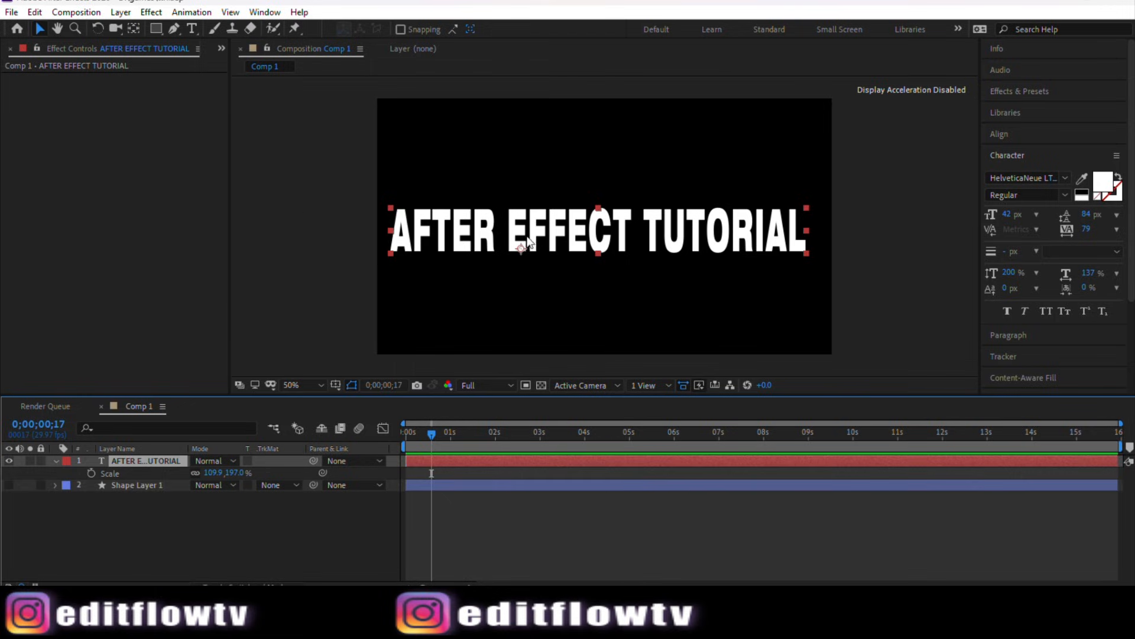
{"action": "left_click", "coordinate": [134, 29]}
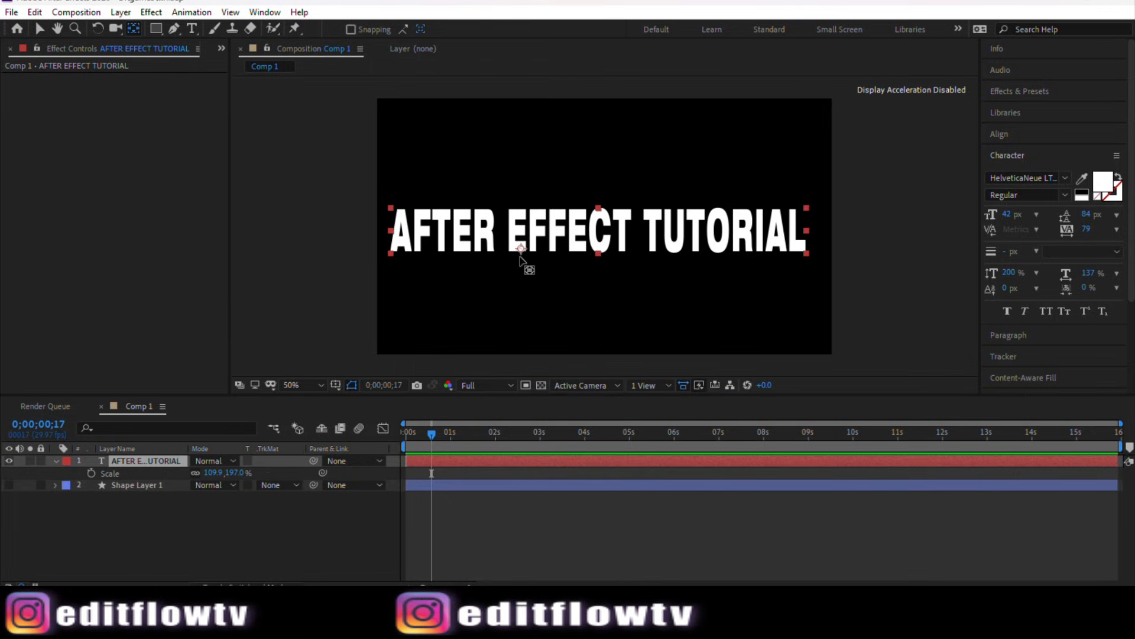
{"action": "left_click_drag", "start_coordinate": [521, 258], "coordinate": [600, 233]}
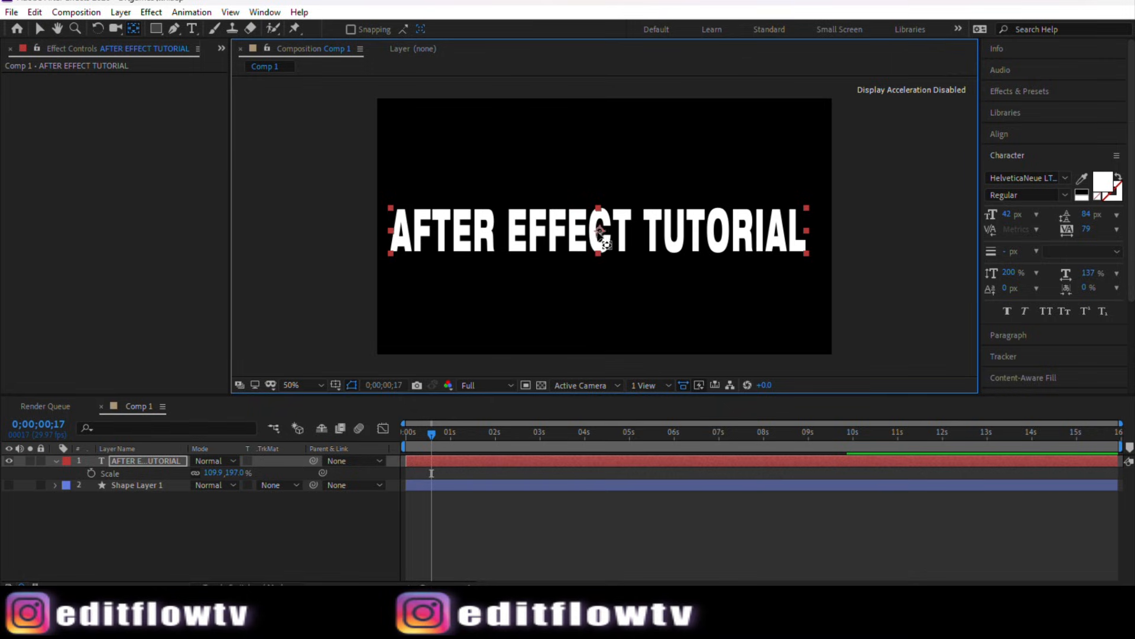
Step: Move the text layer slightly lower in the composition with the Selection tool
{"action": "left_click", "coordinate": [37, 30]}
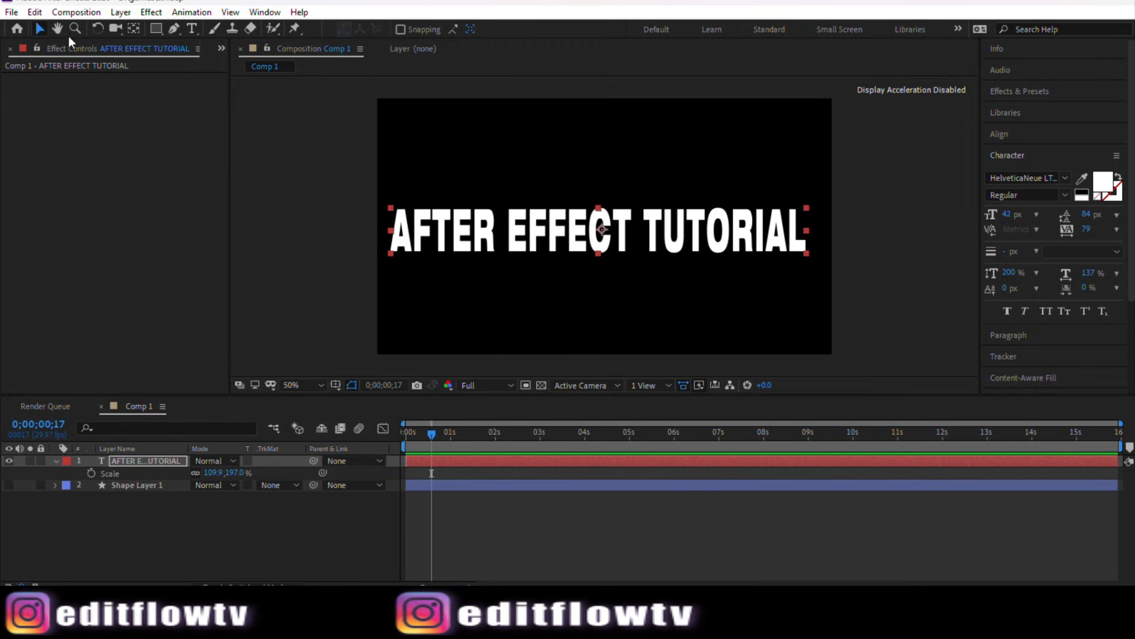
{"action": "left_click_drag", "start_coordinate": [607, 231], "coordinate": [603, 243]}
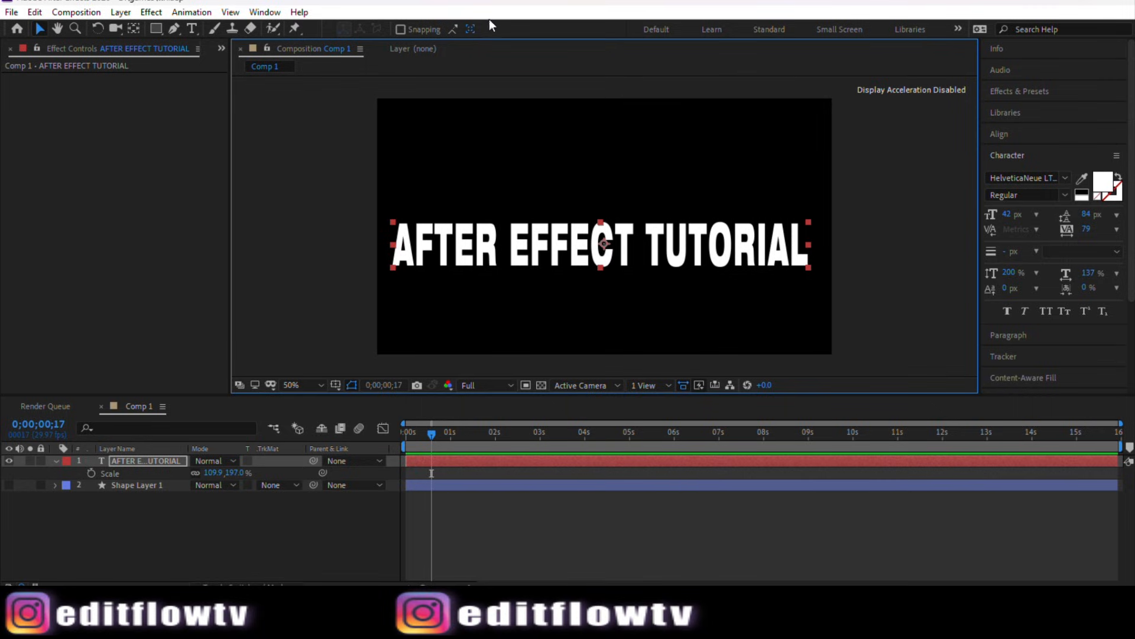
{"action": "key", "text": "XF86AudioLowerVolume"}
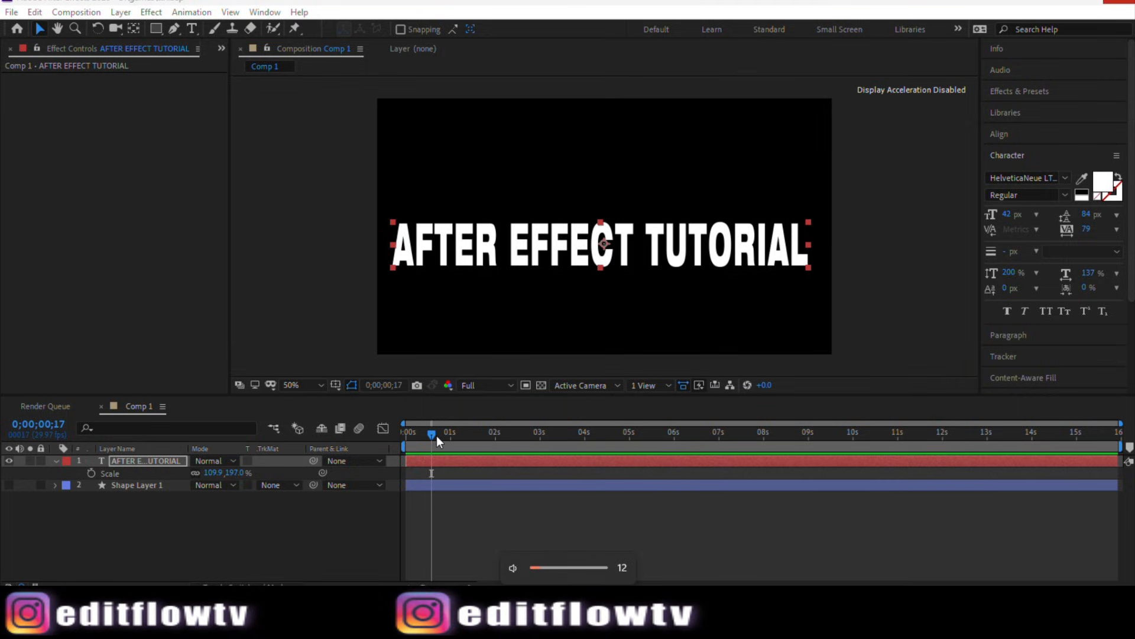
{"action": "left_click_drag", "start_coordinate": [437, 435], "coordinate": [503, 439]}
{"action": "left_click", "coordinate": [890, 271]}
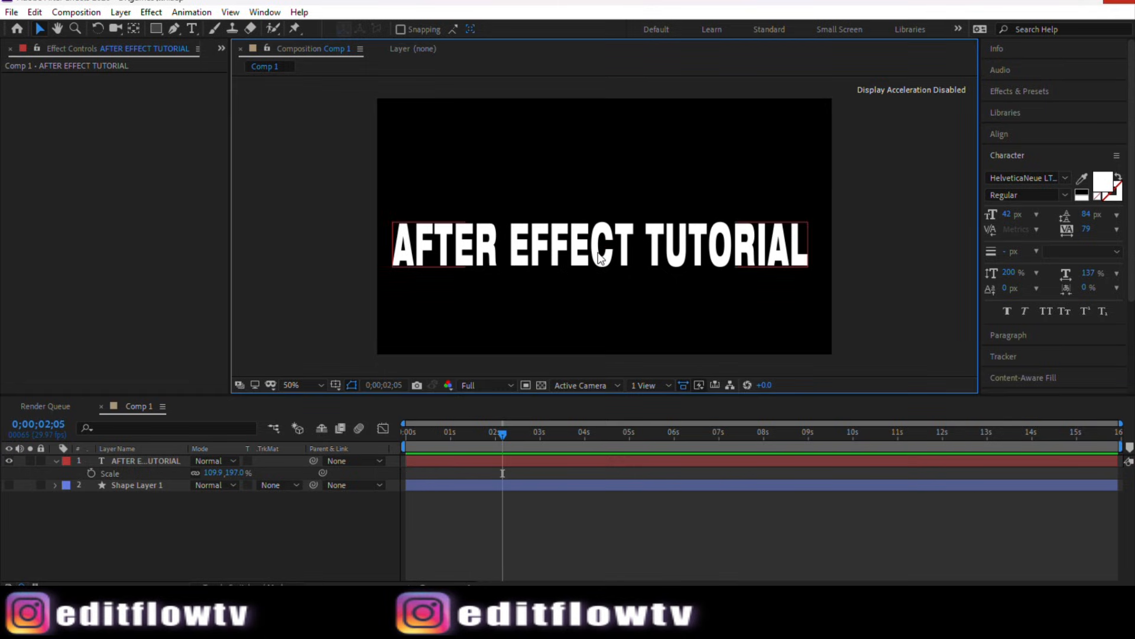
{"action": "scroll", "coordinate": [597, 257], "scroll_direction": "down", "scroll_amount": 2}
{"action": "scroll", "coordinate": [597, 257], "scroll_direction": "up", "scroll_amount": 2}
{"action": "left_click", "coordinate": [191, 550]}
Step: Duplicate the text layer and hide the original copy beneath it
{"action": "left_click", "coordinate": [140, 461]}
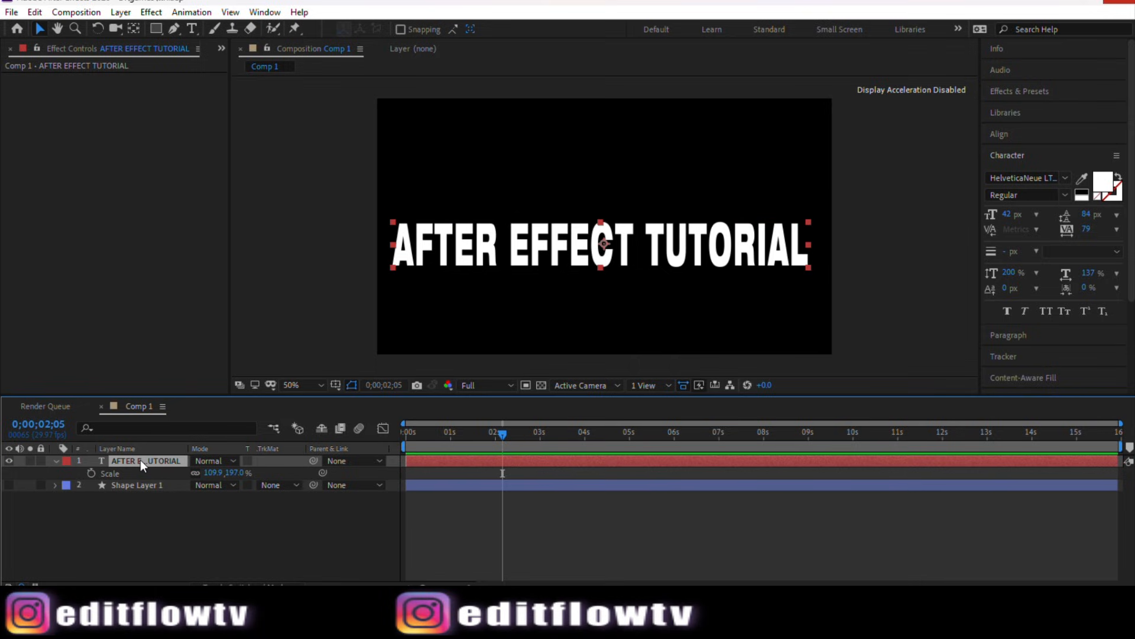
{"action": "key", "text": "ctrl+d"}
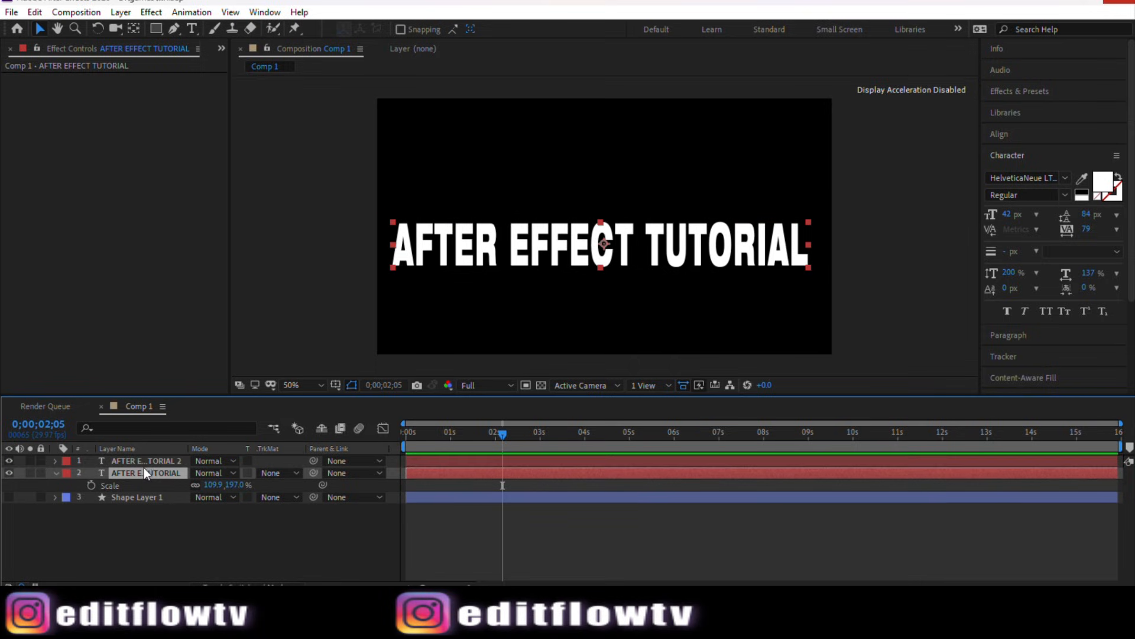
{"action": "left_click", "coordinate": [8, 472]}
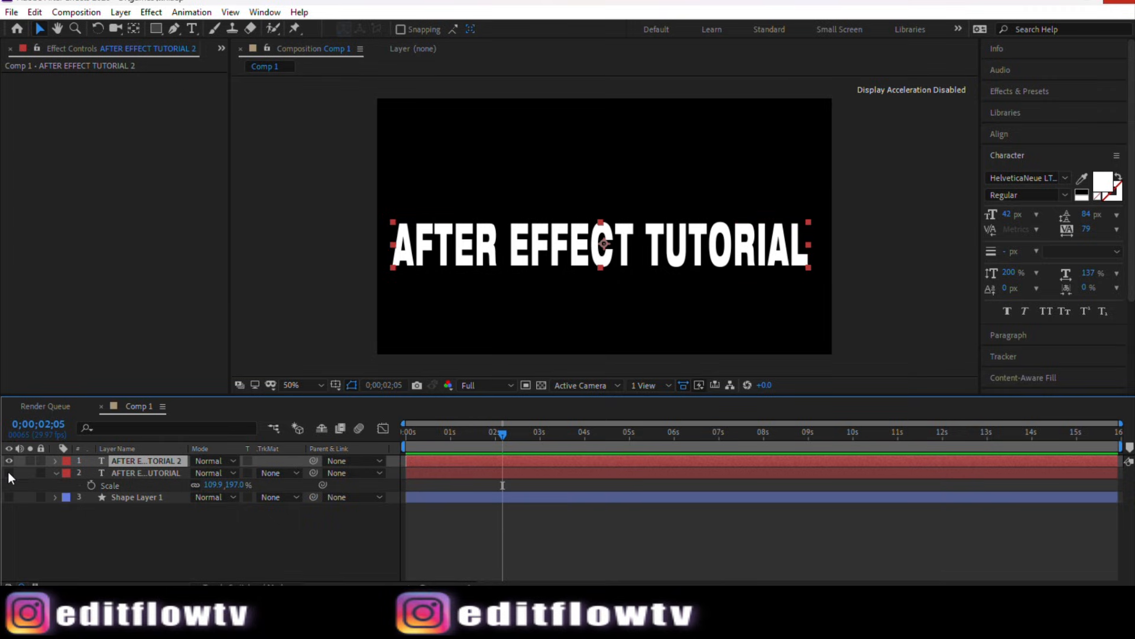
Step: Search the effects for "fill" and apply the Fill effect to the top text layer
{"action": "left_click", "coordinate": [1035, 90]}
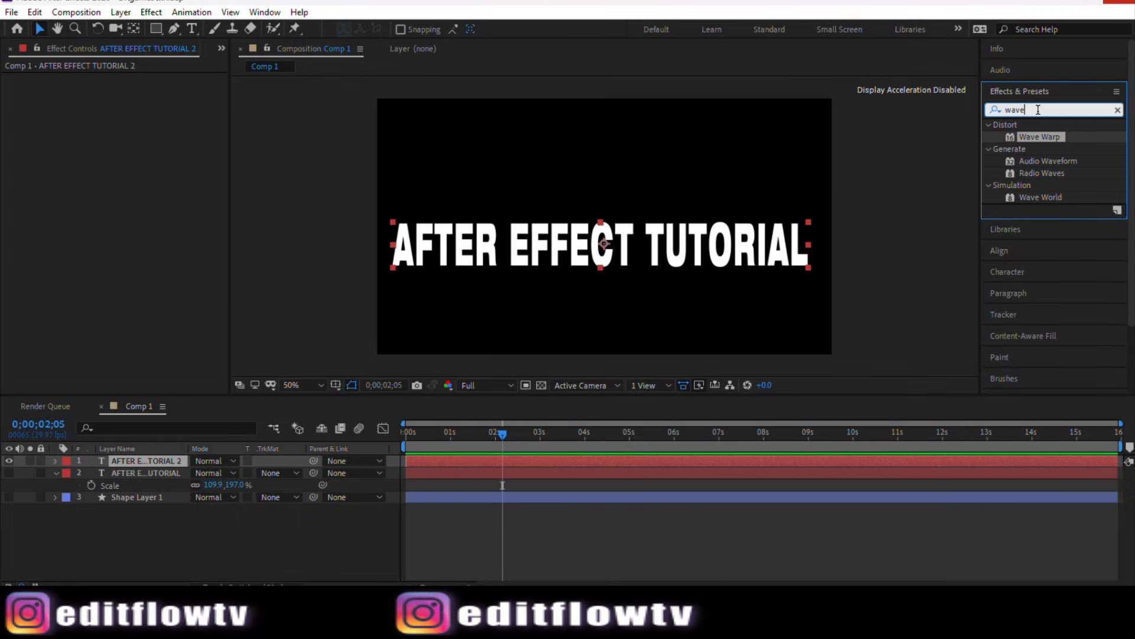
{"action": "left_click_drag", "start_coordinate": [1039, 110], "coordinate": [1000, 105]}
{"action": "type", "text": "f"}
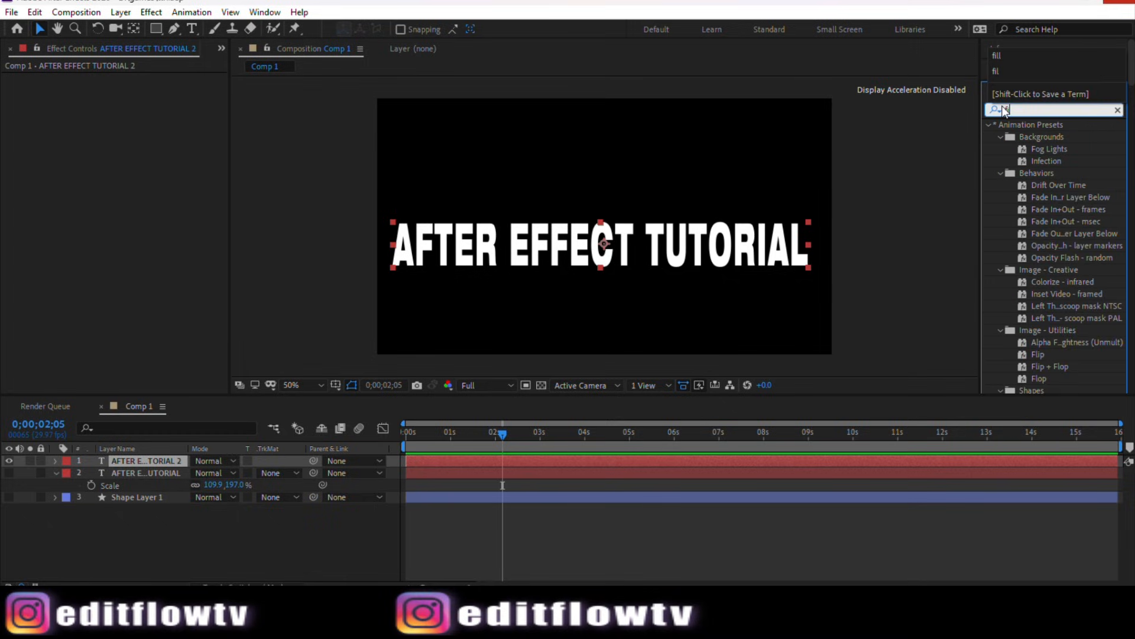
{"action": "type", "text": "ill"}
{"action": "left_click", "coordinate": [1044, 193]}
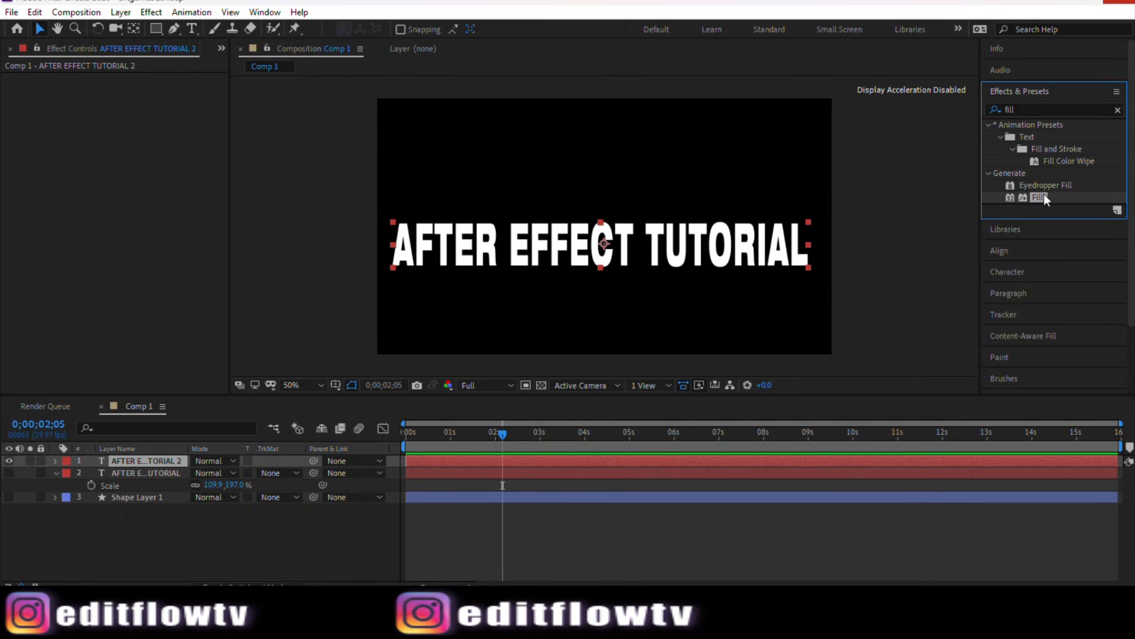
{"action": "left_click_drag", "start_coordinate": [1043, 197], "coordinate": [543, 464]}
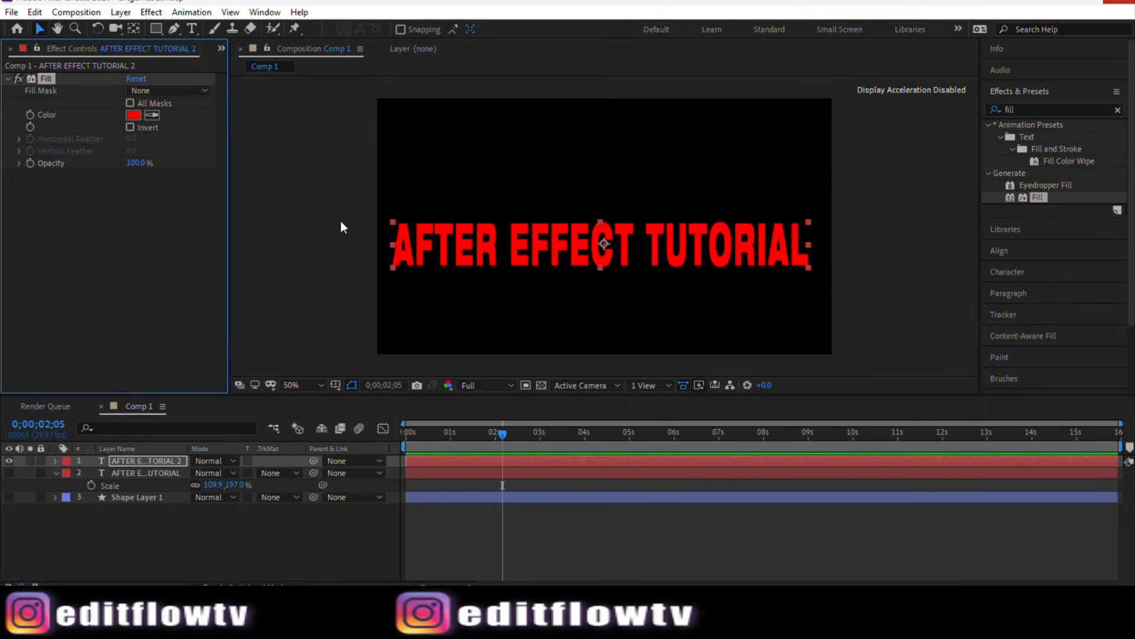
Step: Set the Fill effect's colour to a medium blue, around hex 4D61D8
{"action": "left_click", "coordinate": [132, 114]}
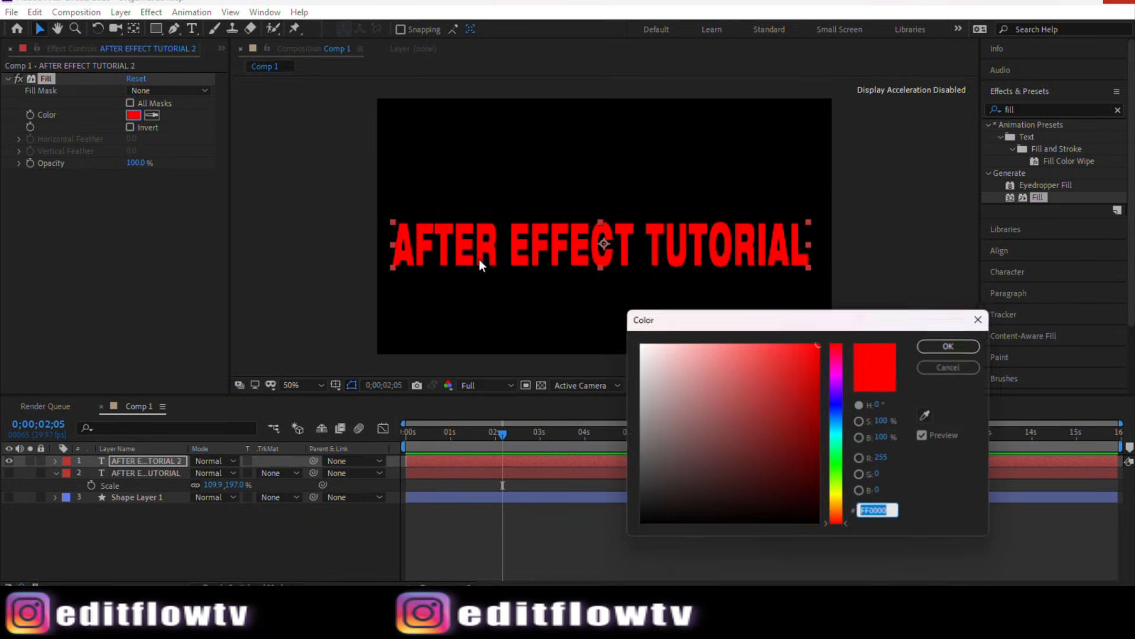
{"action": "left_click_drag", "start_coordinate": [802, 419], "coordinate": [762, 373]}
{"action": "left_click", "coordinate": [842, 409]}
{"action": "mouse_move", "coordinate": [836, 408]}
{"action": "left_mouse_down"}
{"action": "mouse_move", "coordinate": [840, 528]}
{"action": "mouse_move", "coordinate": [826, 398]}
{"action": "left_mouse_up"}
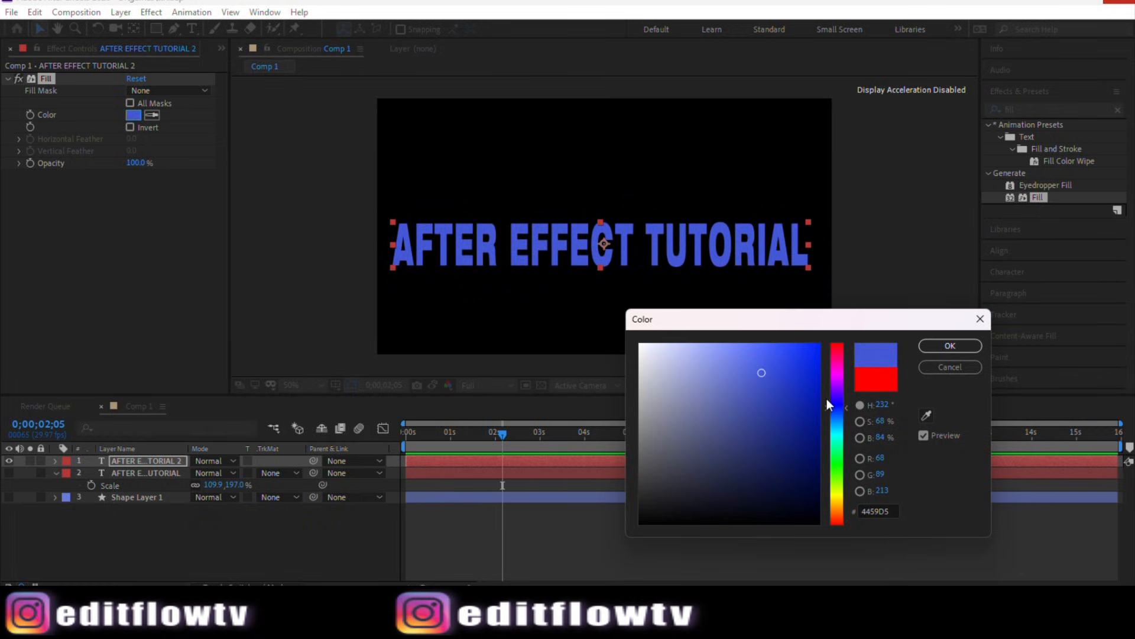
{"action": "left_click", "coordinate": [786, 352]}
{"action": "left_click_drag", "start_coordinate": [786, 352], "coordinate": [755, 371]}
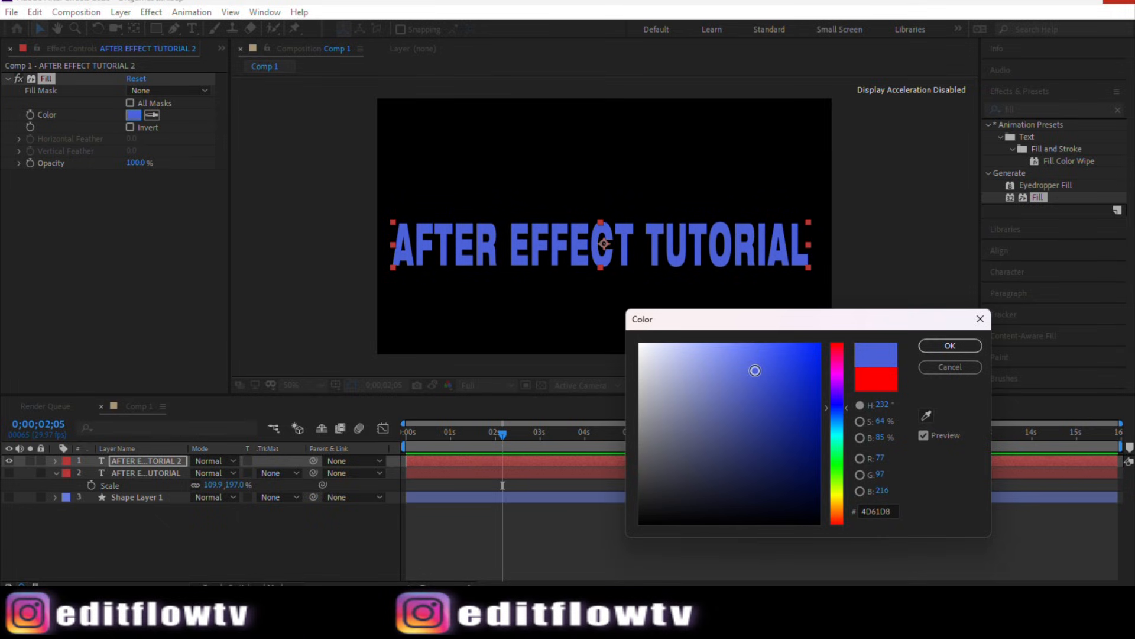
{"action": "mouse_move", "coordinate": [756, 370]}
{"action": "left_mouse_down"}
{"action": "mouse_move", "coordinate": [746, 364]}
{"action": "mouse_move", "coordinate": [761, 358]}
{"action": "mouse_move", "coordinate": [775, 405]}
{"action": "mouse_move", "coordinate": [758, 378]}
{"action": "left_mouse_up"}
{"action": "left_click", "coordinate": [958, 347]}
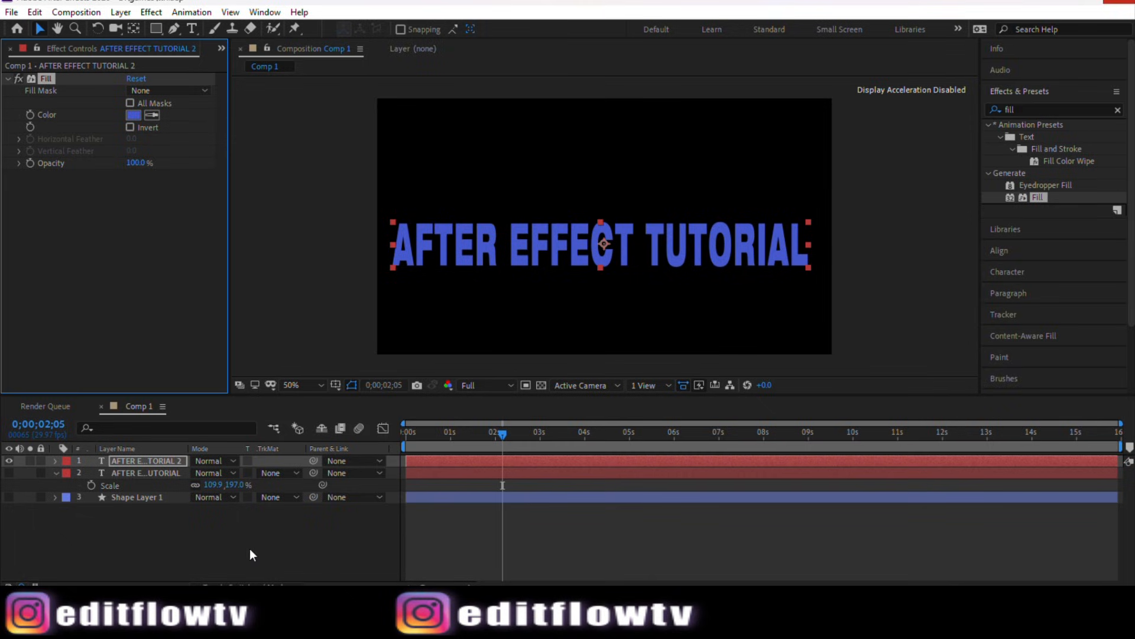
Step: Draw a narrow rectangular mask along the left edge of the text on the top text layer
{"action": "left_click", "coordinate": [228, 547]}
{"action": "left_click", "coordinate": [130, 464]}
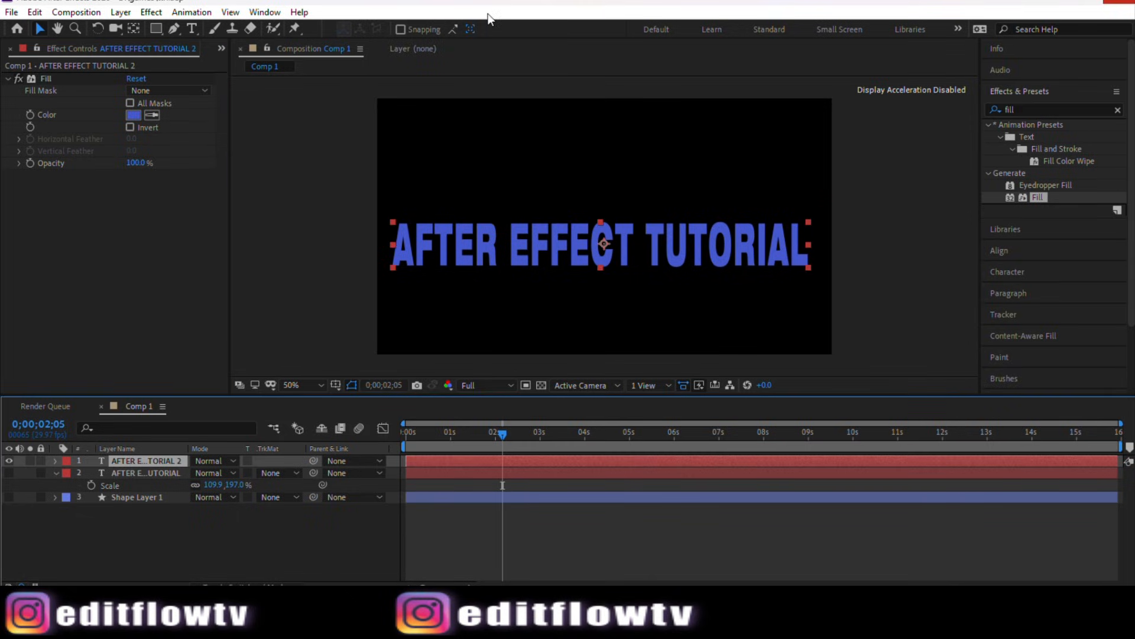
{"action": "left_click", "coordinate": [478, 76]}
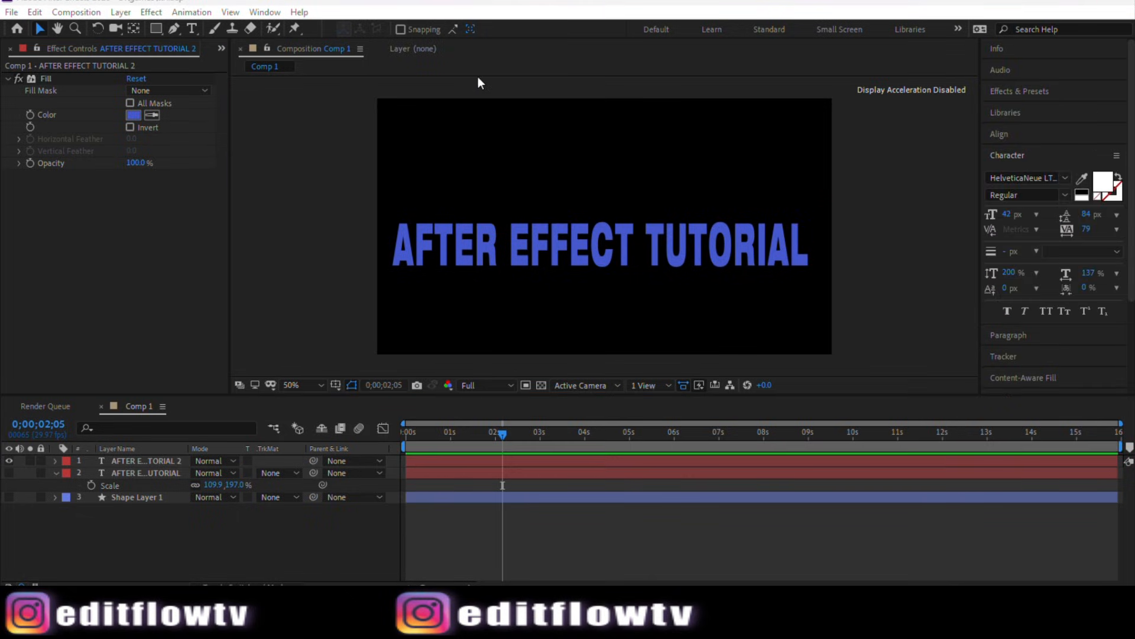
{"action": "left_click", "coordinate": [130, 464]}
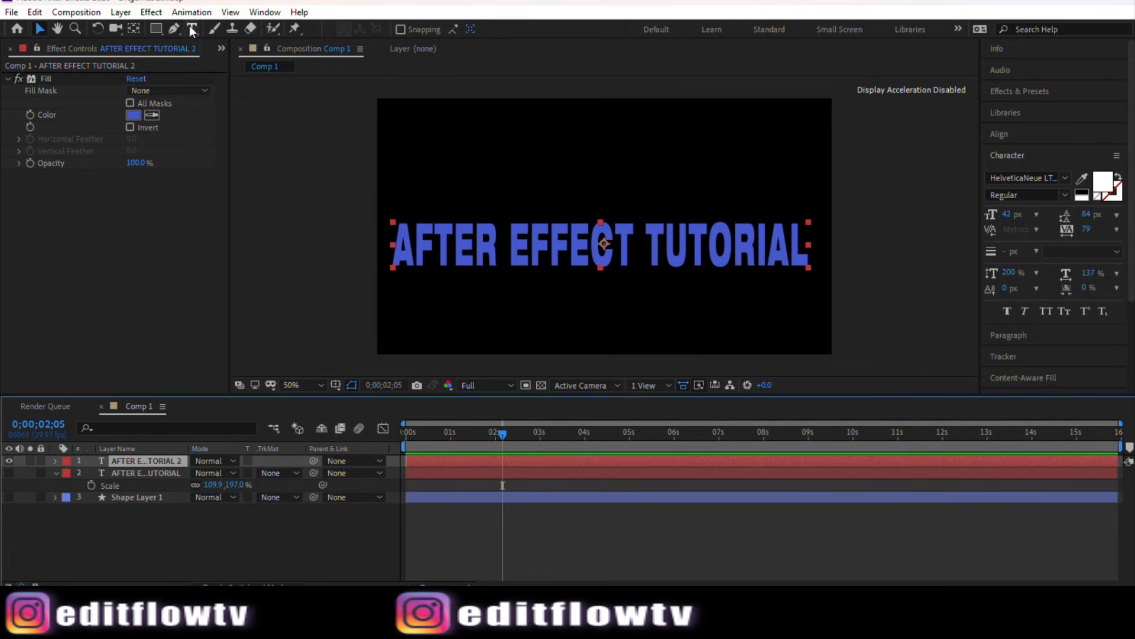
{"action": "left_click", "coordinate": [155, 31]}
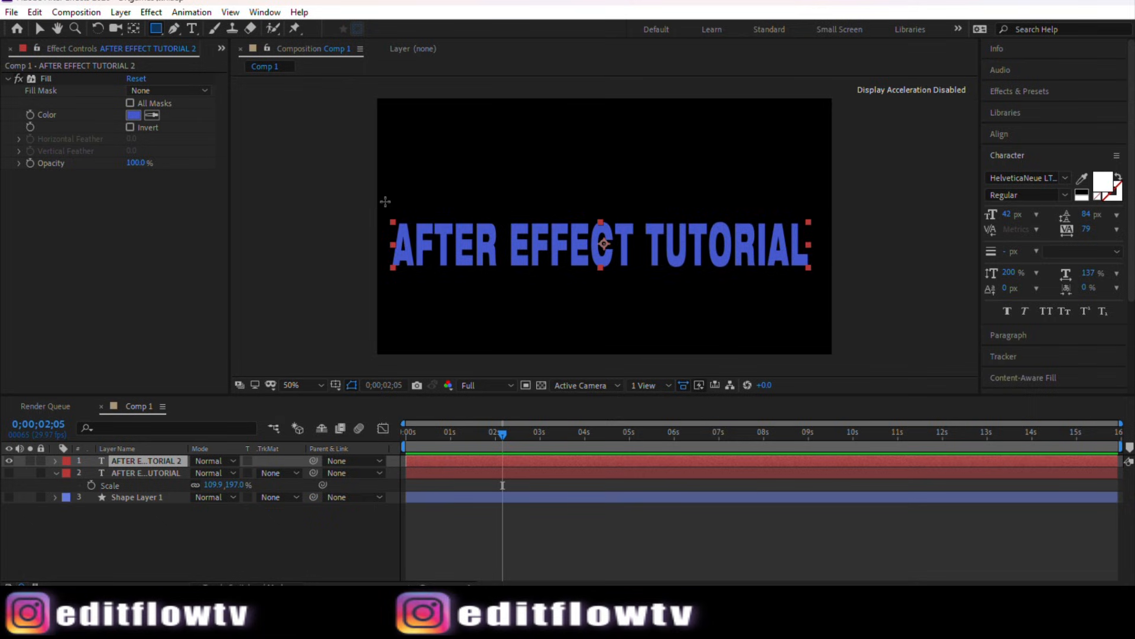
{"action": "mouse_move", "coordinate": [384, 201]}
{"action": "left_mouse_down"}
{"action": "mouse_move", "coordinate": [410, 267]}
{"action": "mouse_move", "coordinate": [393, 300]}
{"action": "left_mouse_up"}
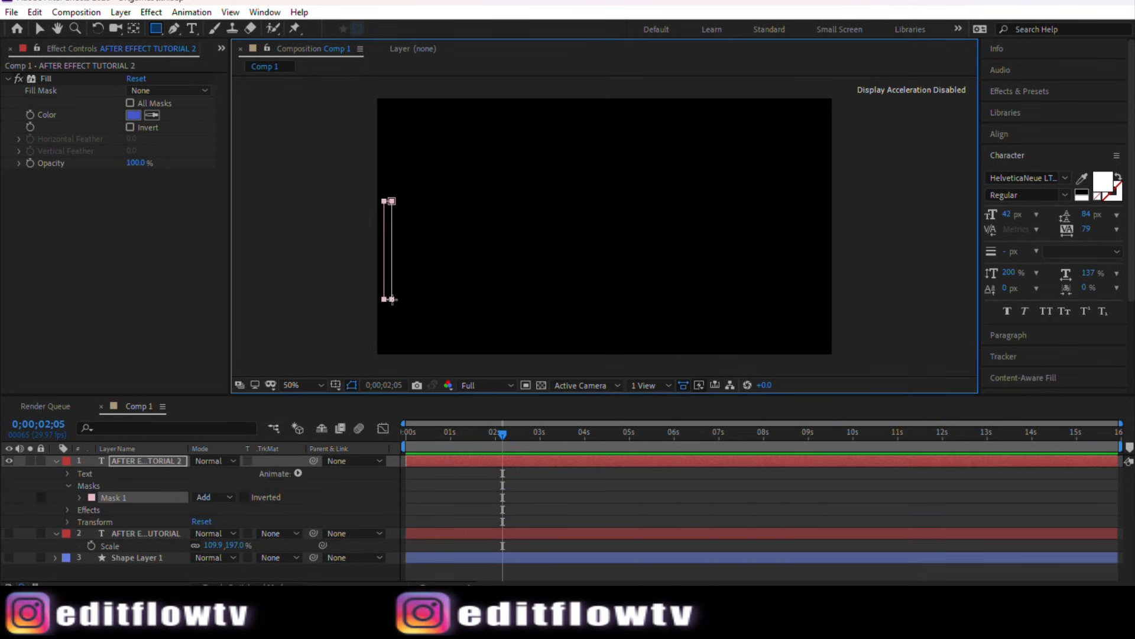
Step: Set a Mask Path keyframe for the mask at the start of the timeline
{"action": "left_click_drag", "start_coordinate": [496, 438], "coordinate": [408, 456]}
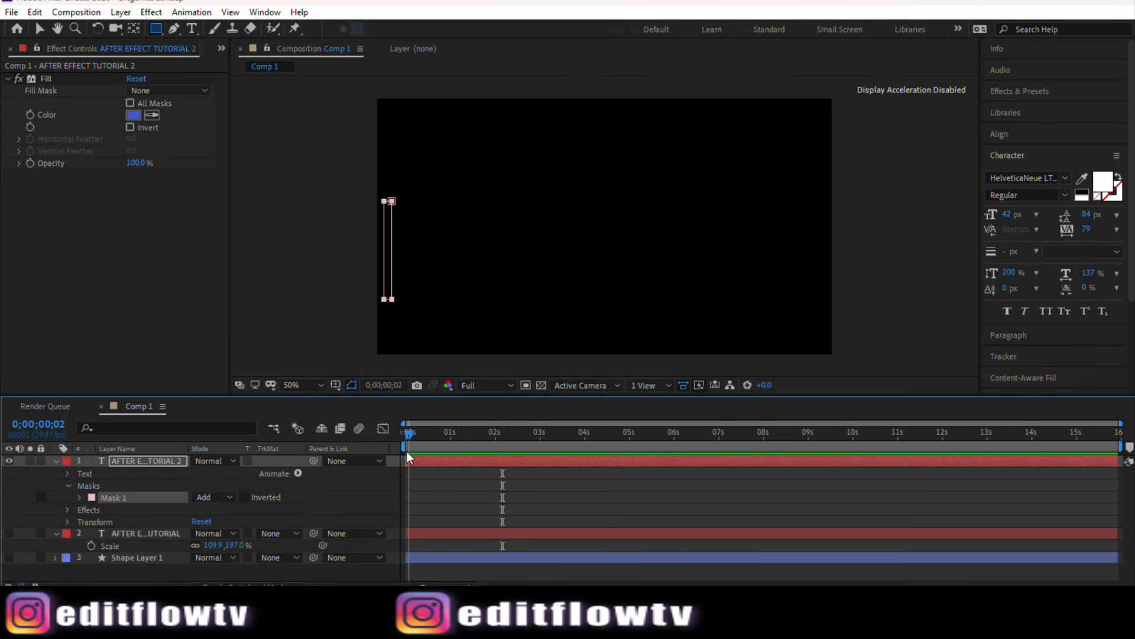
{"action": "left_click", "coordinate": [80, 497]}
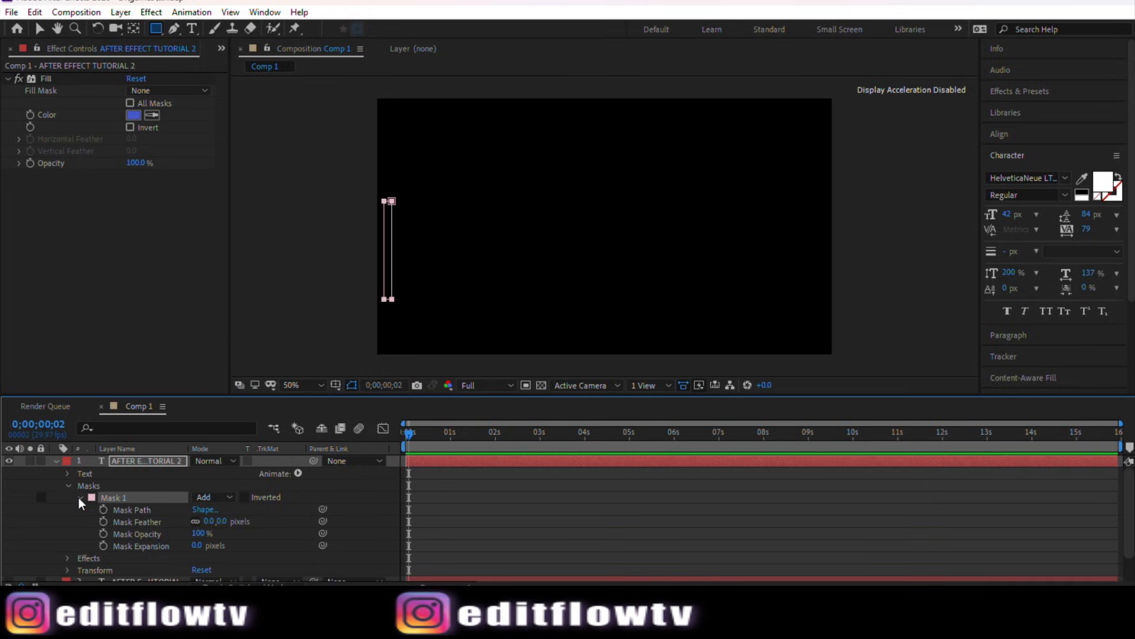
{"action": "left_click", "coordinate": [103, 510]}
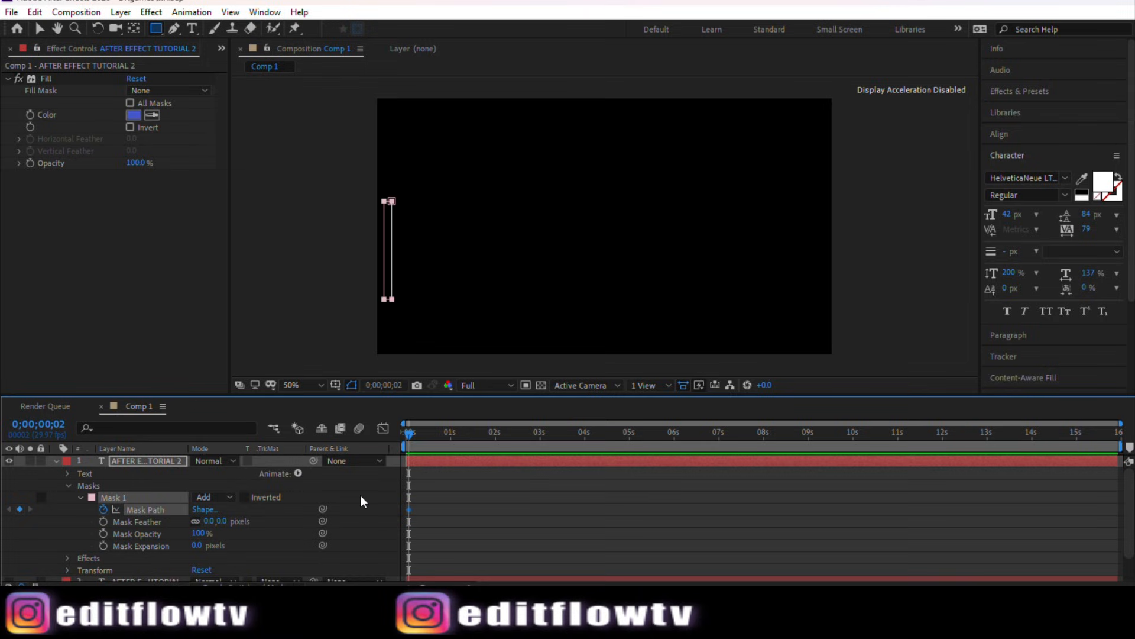
Step: At about 2 seconds, stretch the mask rightward until it covers the whole text
{"action": "left_click_drag", "start_coordinate": [407, 434], "coordinate": [504, 442]}
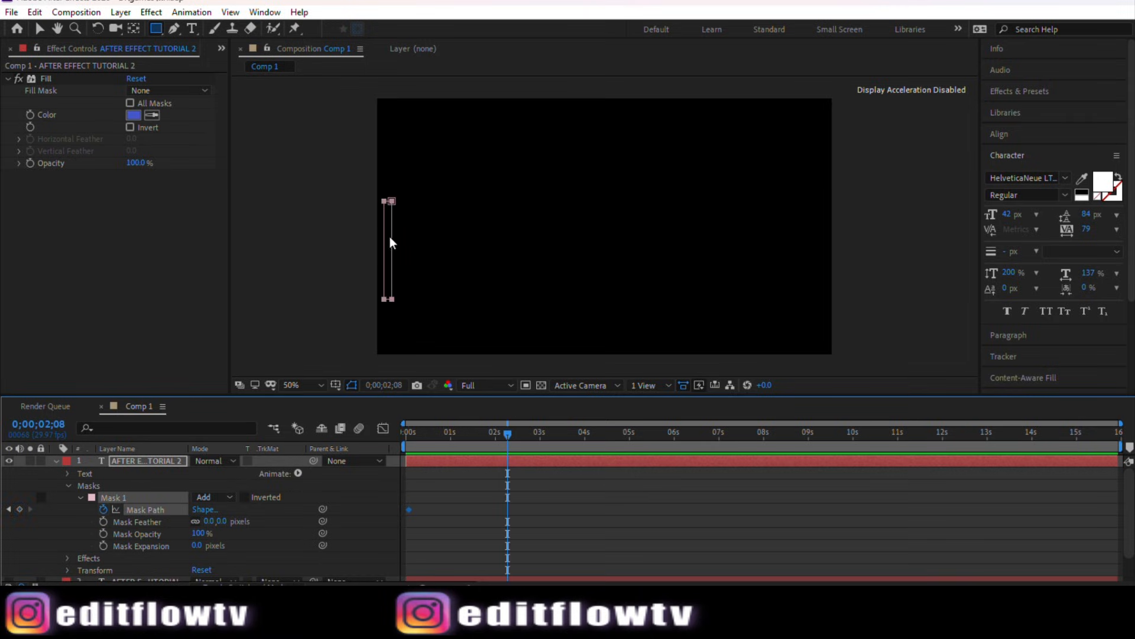
{"action": "left_click", "coordinate": [40, 29]}
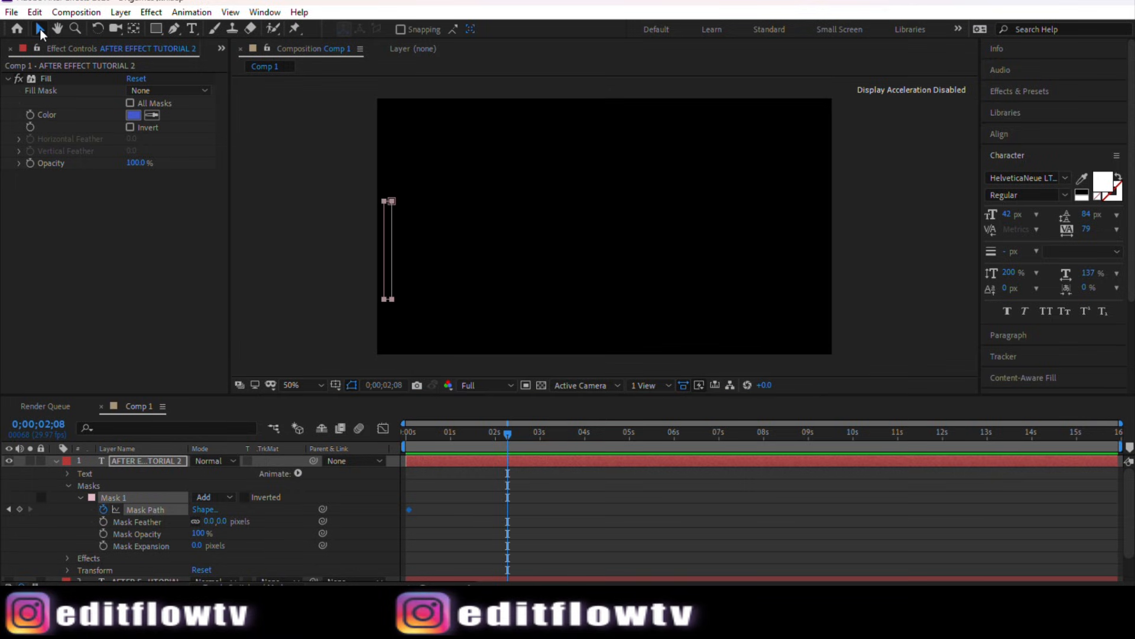
{"action": "left_click", "coordinate": [390, 248]}
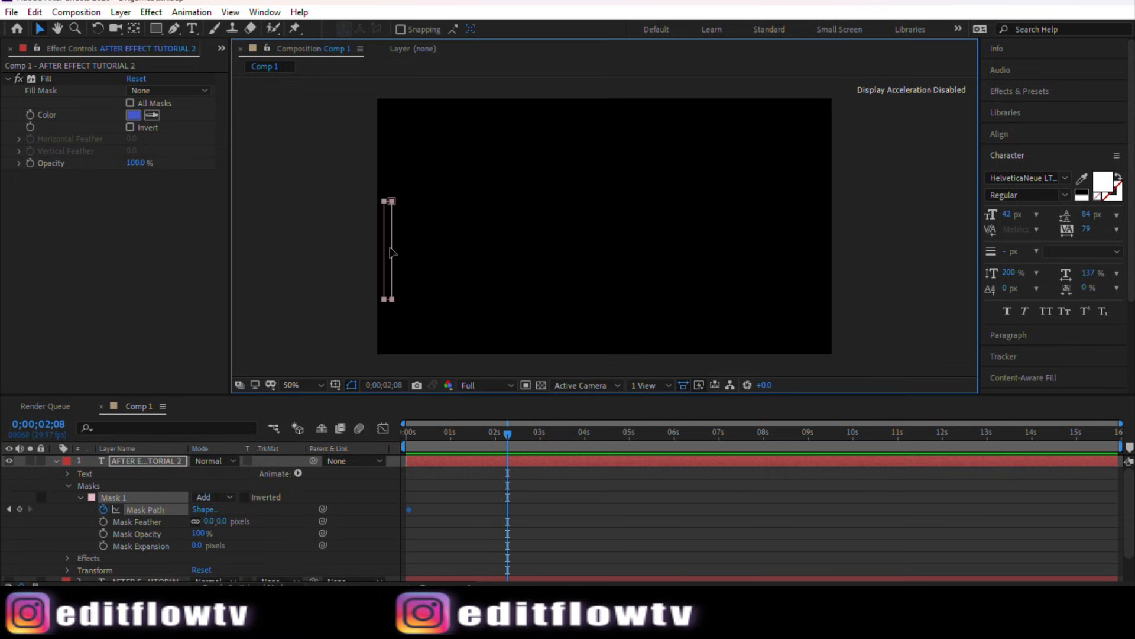
{"action": "double_click", "coordinate": [391, 247]}
{"action": "left_click_drag", "start_coordinate": [391, 251], "coordinate": [817, 239]}
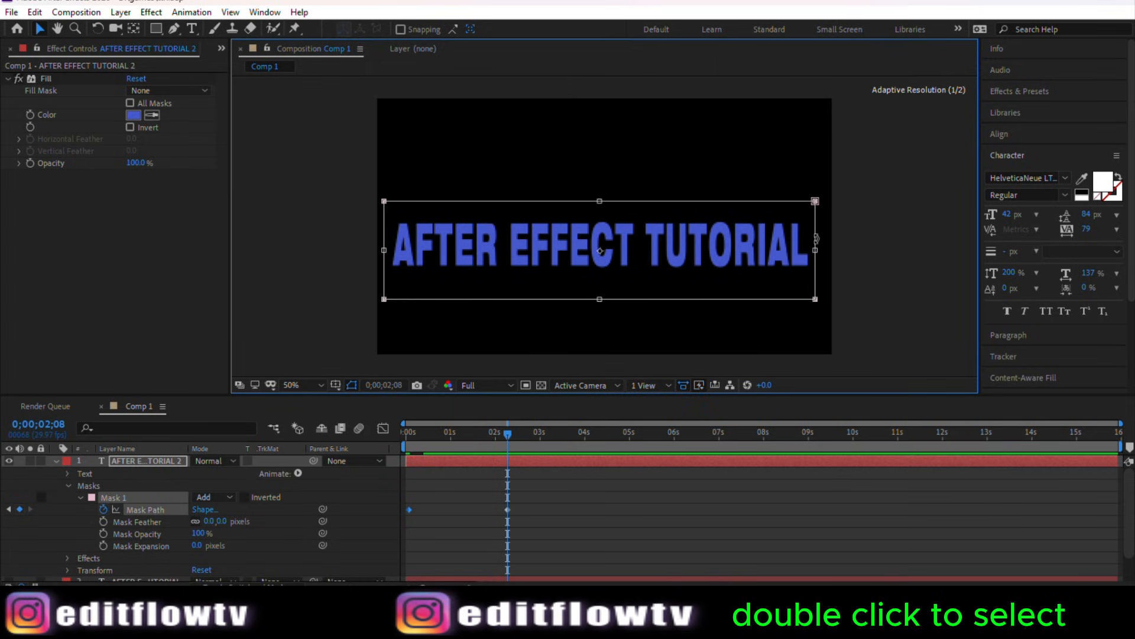
Step: Set the viewer resolution to Third and save the project
{"action": "left_click", "coordinate": [470, 385]}
{"action": "left_click", "coordinate": [488, 454]}
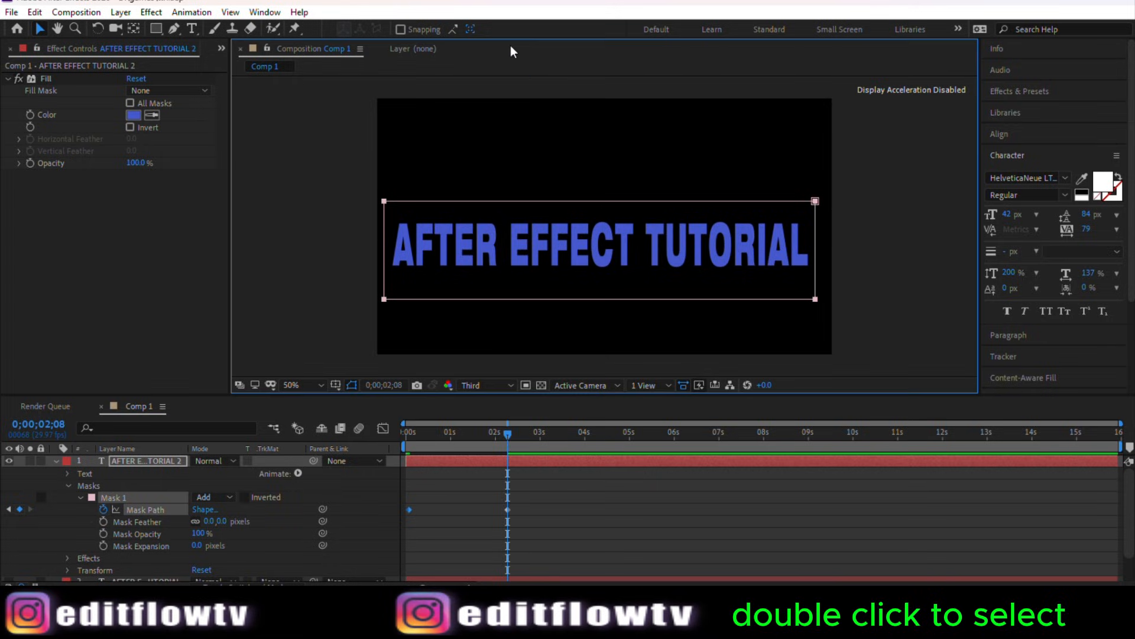
{"action": "left_click", "coordinate": [878, 162]}
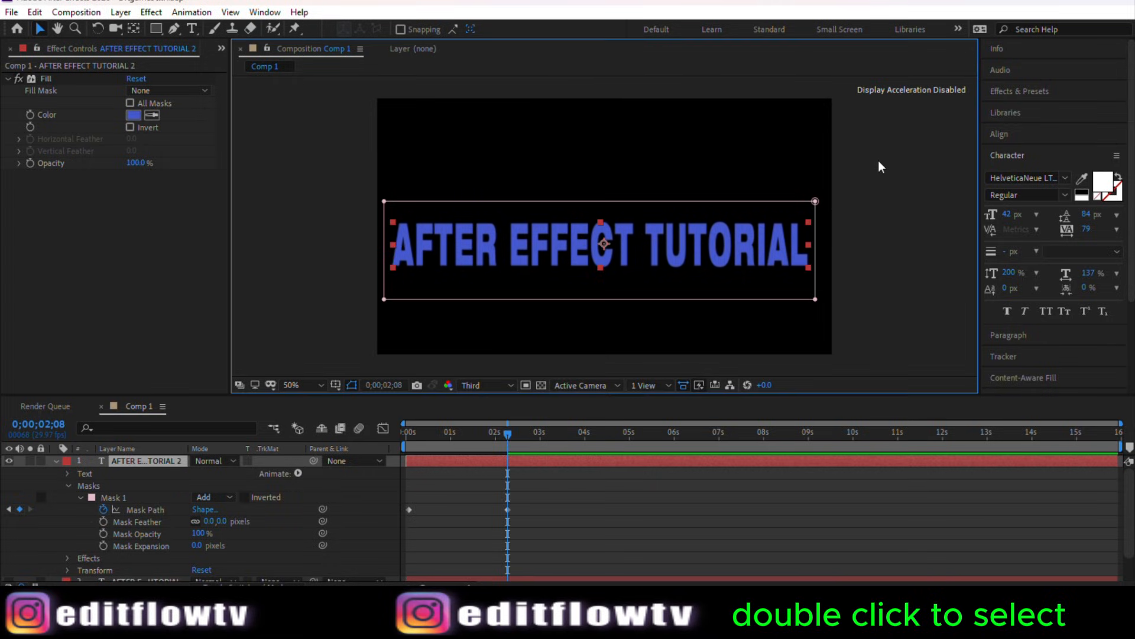
{"action": "key", "text": "ctrl+s"}
Step: Select both Mask Path keyframes and apply Easy Ease to them
{"action": "left_click_drag", "start_coordinate": [504, 439], "coordinate": [482, 438]}
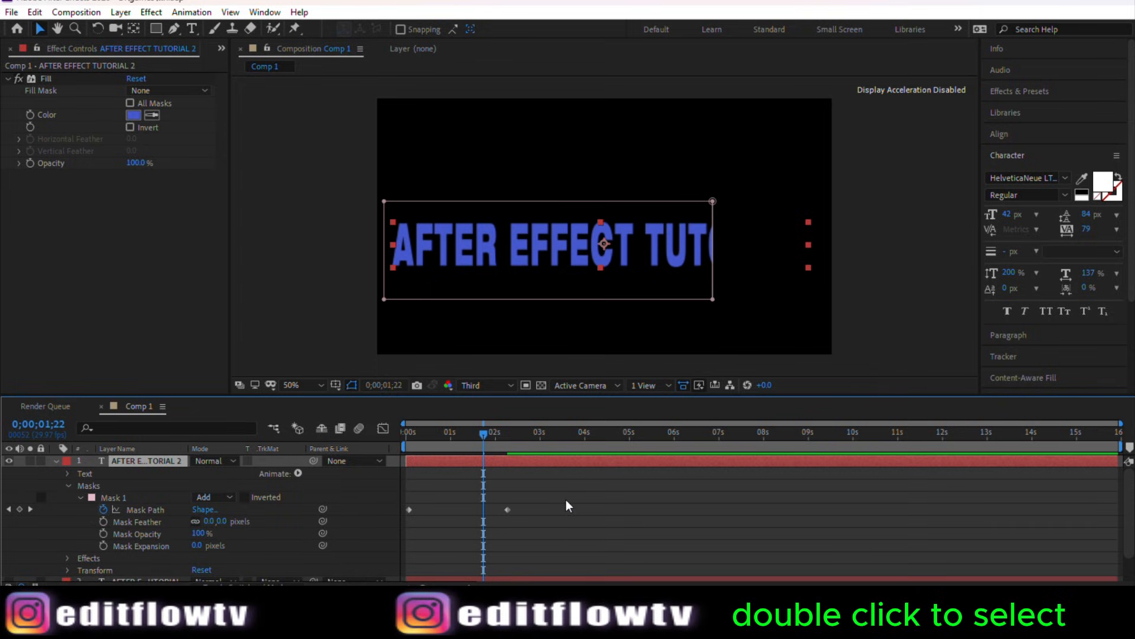
{"action": "left_click_drag", "start_coordinate": [556, 492], "coordinate": [395, 517]}
{"action": "mouse_move", "coordinate": [482, 436]}
{"action": "left_mouse_down"}
{"action": "mouse_move", "coordinate": [422, 442]}
{"action": "mouse_move", "coordinate": [467, 442]}
{"action": "left_mouse_up"}
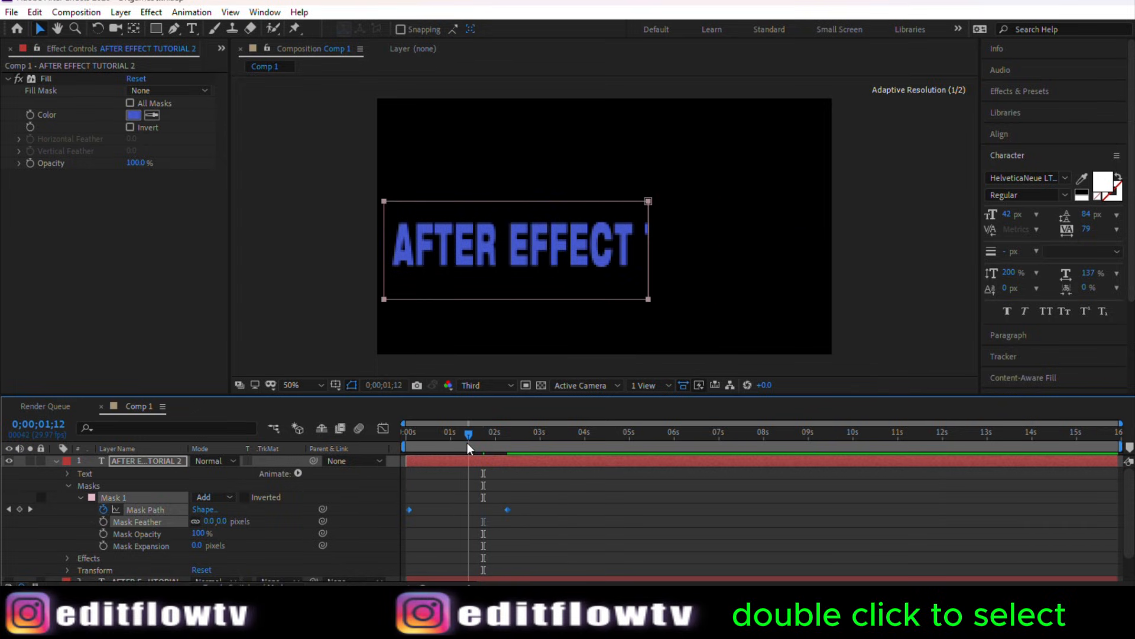
{"action": "right_click", "coordinate": [508, 510]}
{"action": "mouse_move", "coordinate": [558, 502]}
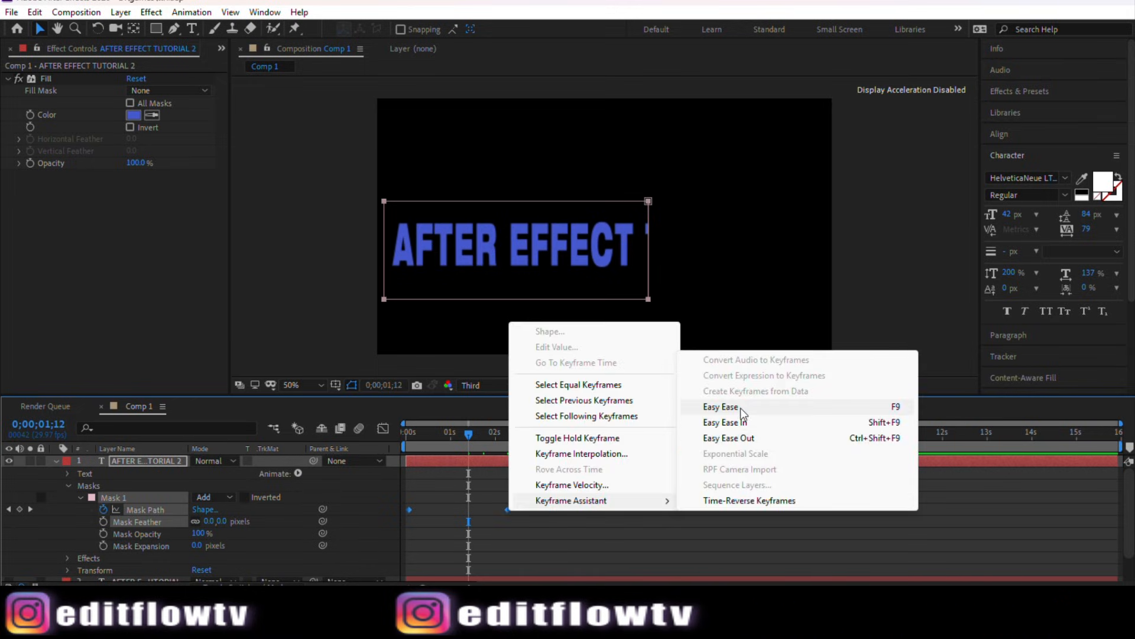
{"action": "left_click", "coordinate": [741, 408]}
Step: In the Graph Editor, pull the mask path's speed curve so the wipe accelerates sharply at the start
{"action": "left_click", "coordinate": [383, 428]}
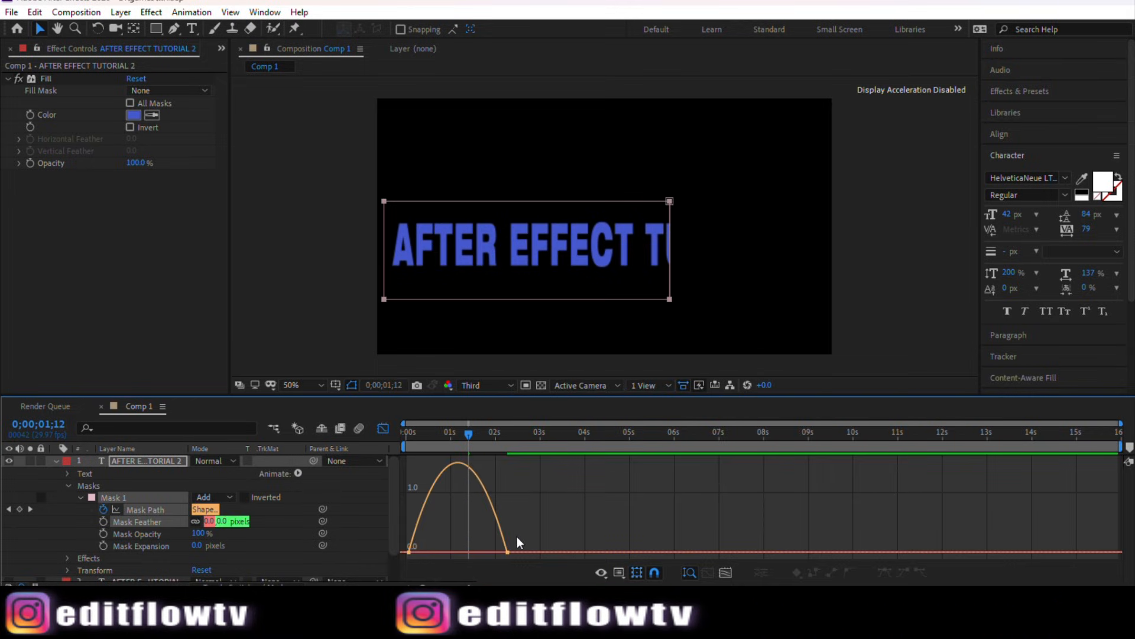
{"action": "left_click_drag", "start_coordinate": [552, 520], "coordinate": [464, 552]}
{"action": "left_click", "coordinate": [384, 430]}
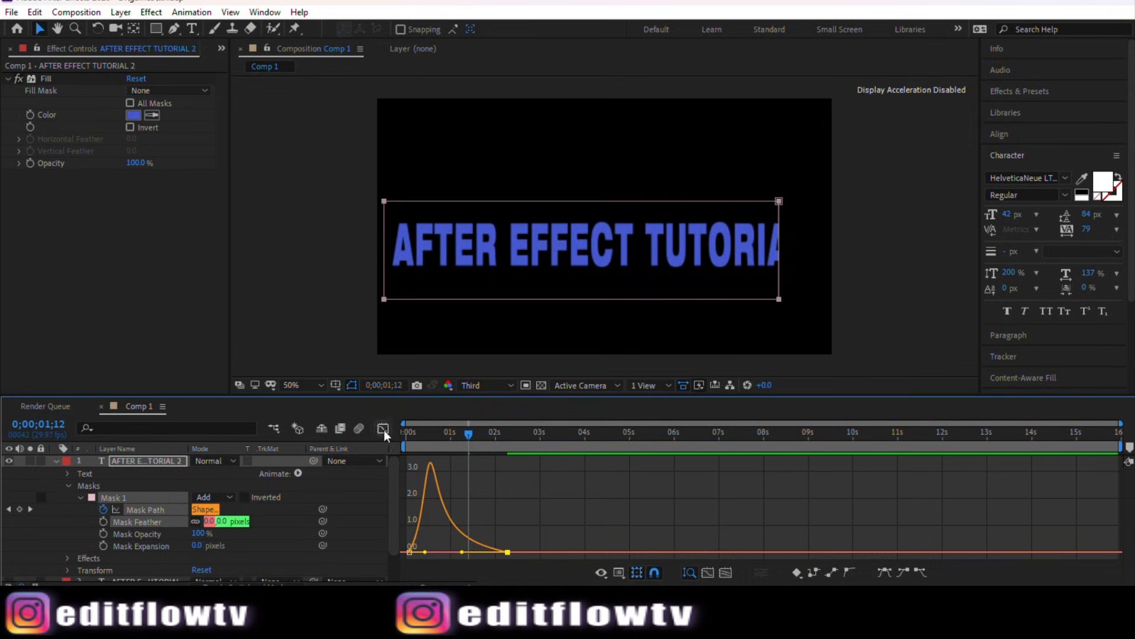
Step: Set the viewer resolution to Quarter
{"action": "left_click", "coordinate": [475, 387]}
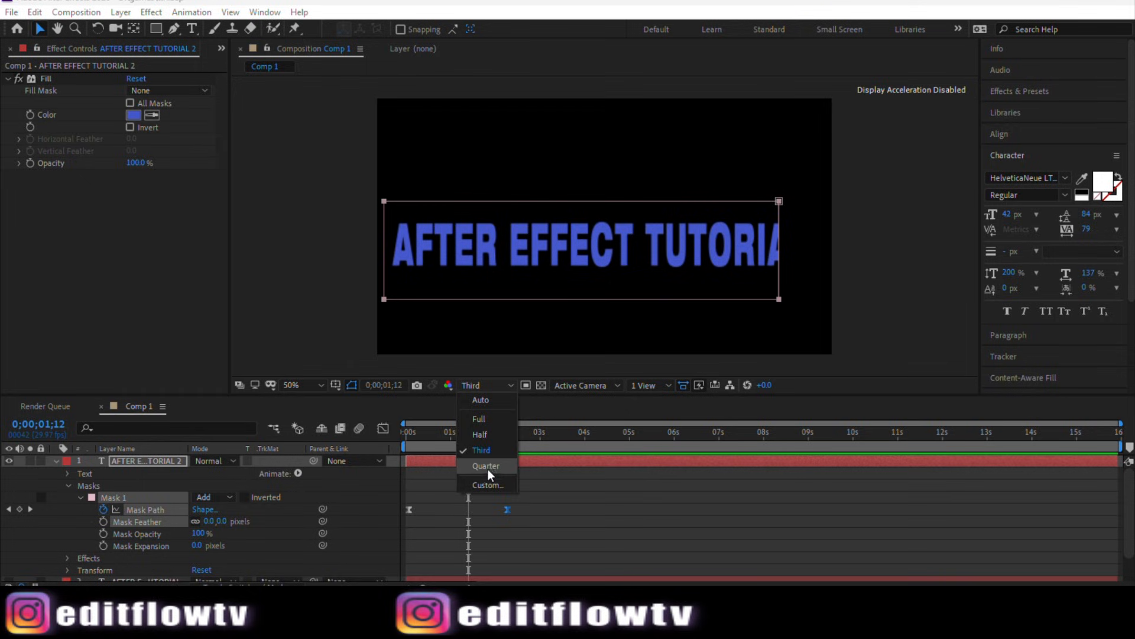
{"action": "left_click", "coordinate": [487, 466]}
{"action": "left_click", "coordinate": [503, 83]}
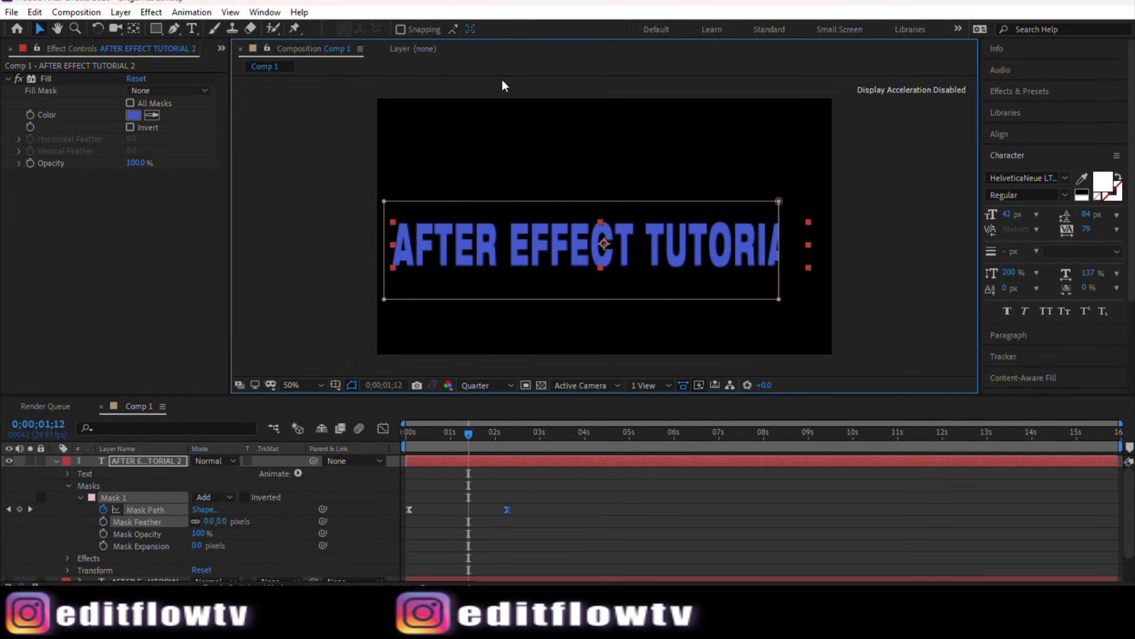
{"action": "left_click", "coordinate": [489, 33]}
Step: Preview the mask wipe animation from the beginning
{"action": "left_click_drag", "start_coordinate": [468, 435], "coordinate": [403, 437]}
{"action": "key", "text": "space"}
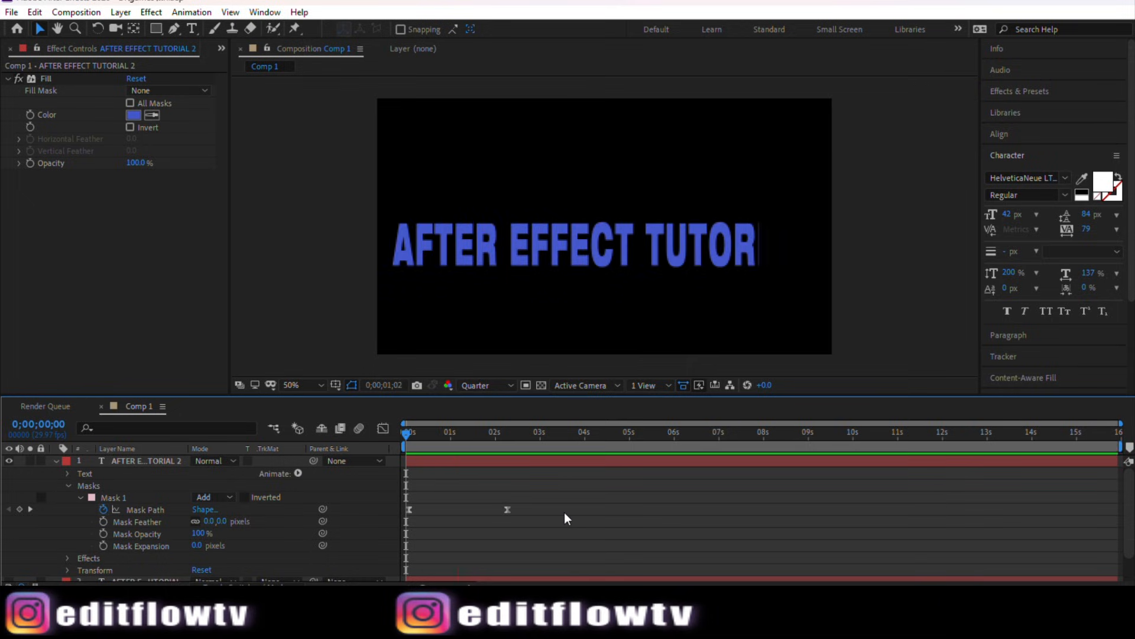
{"action": "key", "text": "space"}
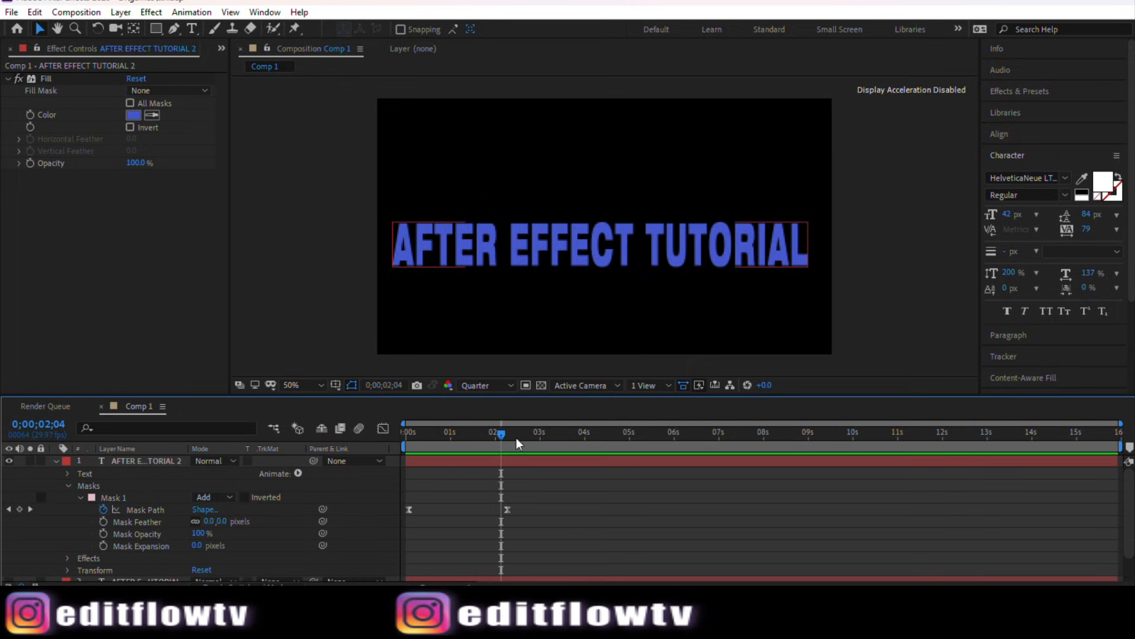
Step: Reselect the mask keyframes and reshape the speed curve in the Graph Editor to ease out more gradually
{"action": "left_click_drag", "start_coordinate": [547, 495], "coordinate": [407, 522]}
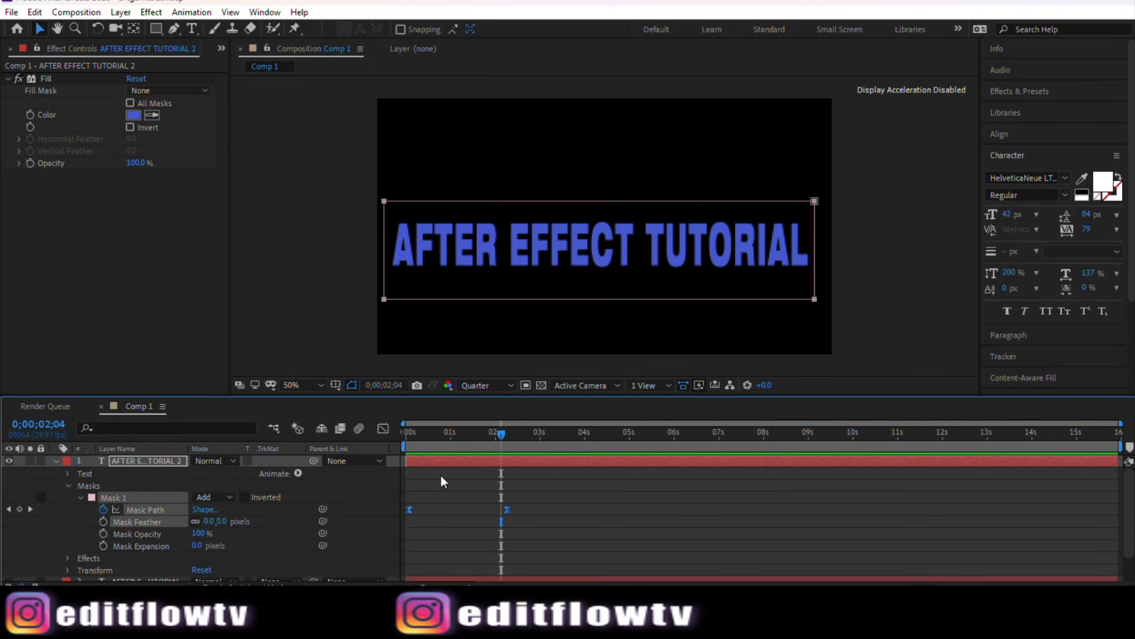
{"action": "left_click", "coordinate": [386, 427]}
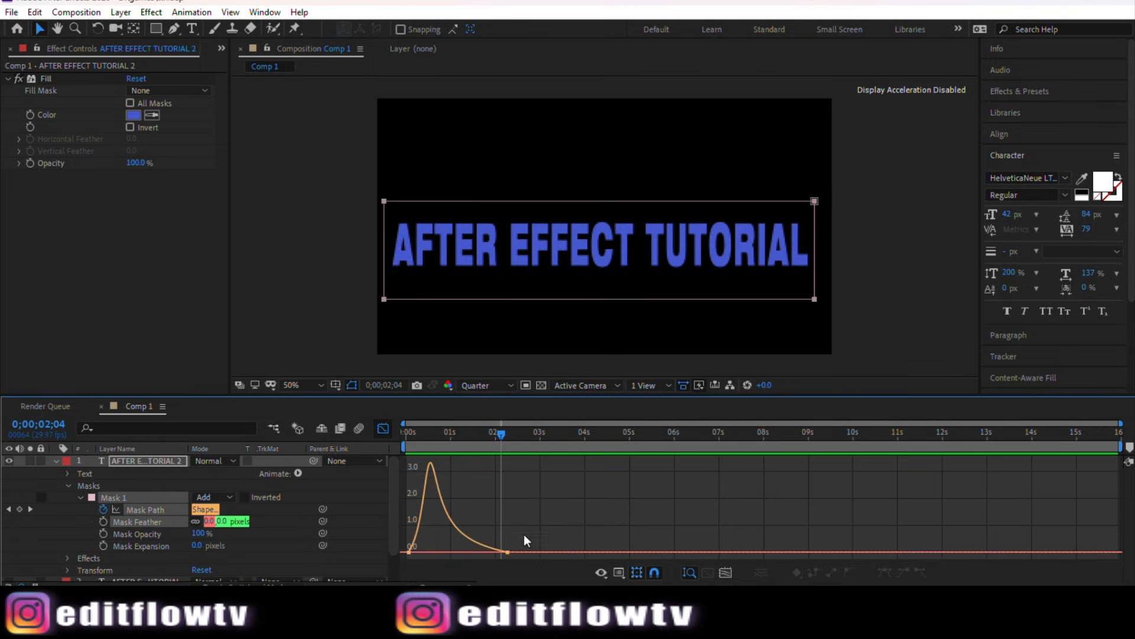
{"action": "left_click_drag", "start_coordinate": [524, 536], "coordinate": [480, 548]}
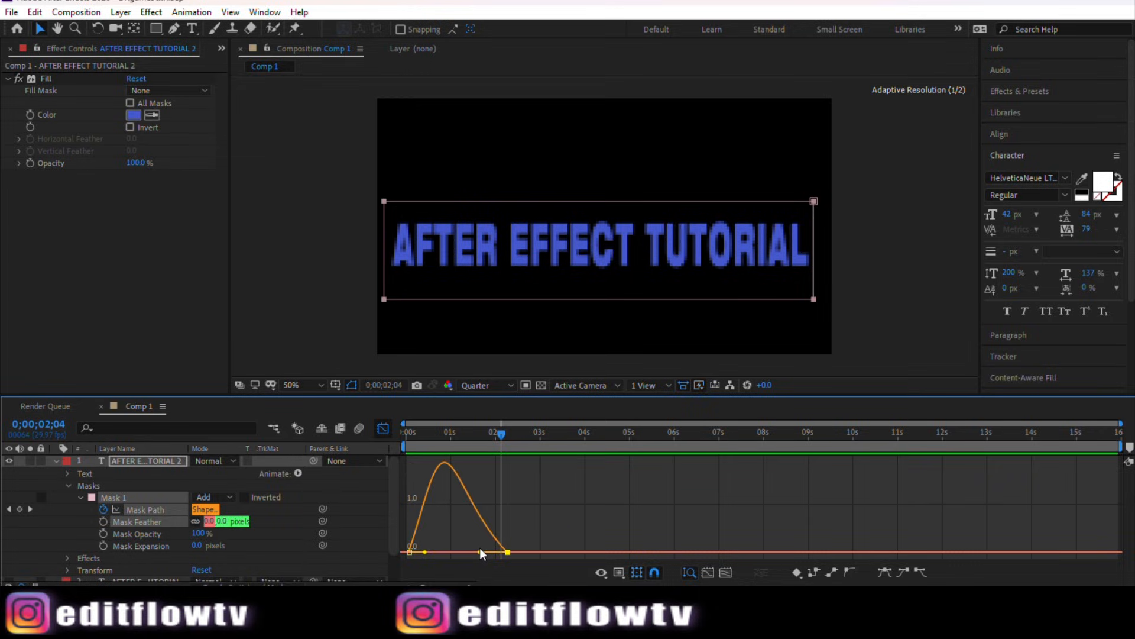
{"action": "left_click", "coordinate": [383, 428]}
Step: Return to the start and preview the text reveal again
{"action": "left_click_drag", "start_coordinate": [503, 436], "coordinate": [401, 430]}
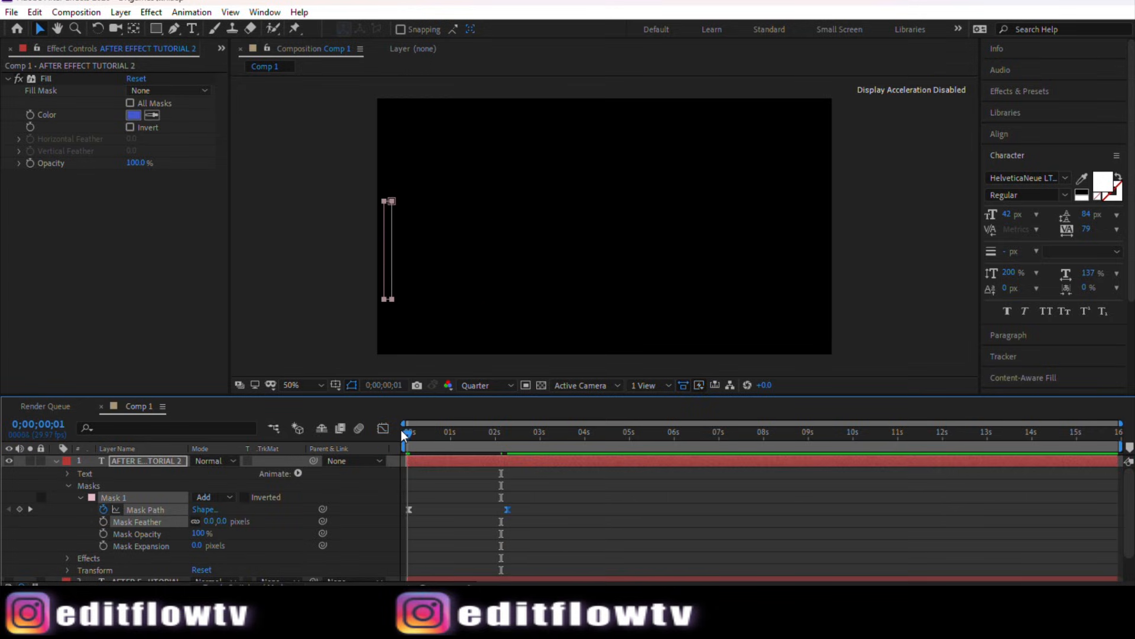
{"action": "left_click_drag", "start_coordinate": [410, 510], "coordinate": [417, 510]}
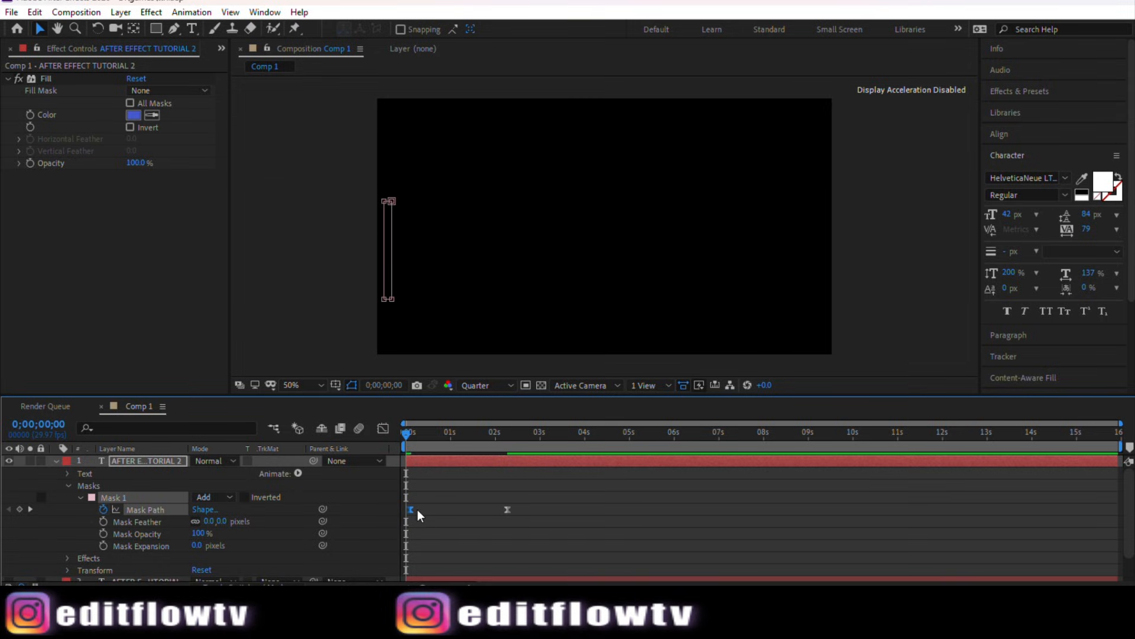
{"action": "key", "text": "space"}
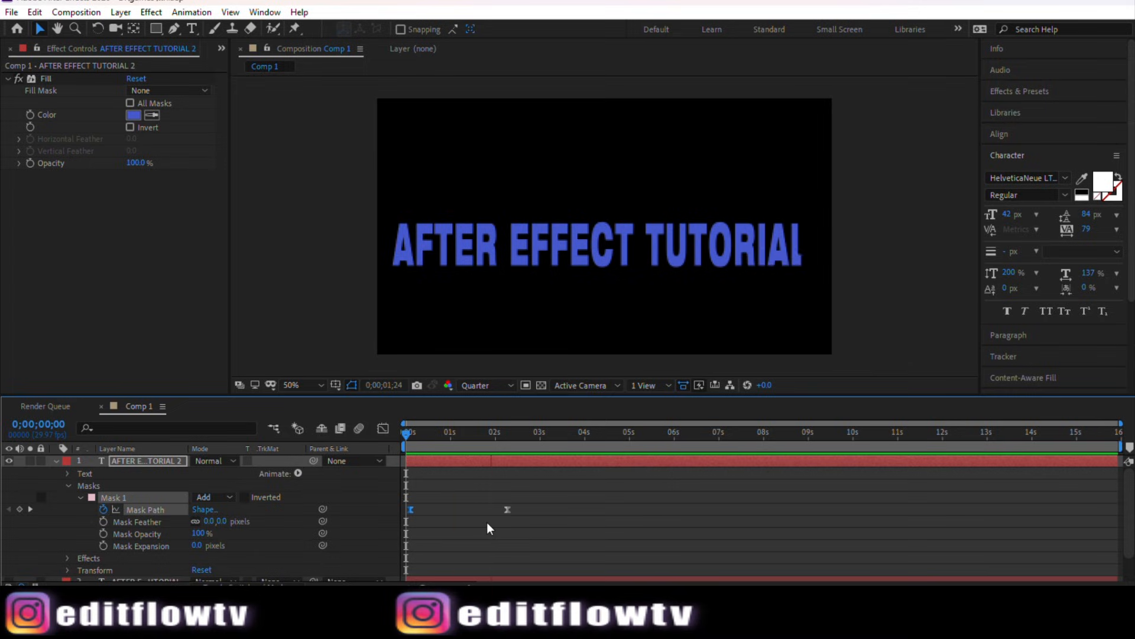
{"action": "mouse_move", "coordinate": [405, 432]}
{"action": "left_mouse_down"}
{"action": "mouse_move", "coordinate": [471, 447]}
{"action": "mouse_move", "coordinate": [399, 449]}
{"action": "left_mouse_up"}
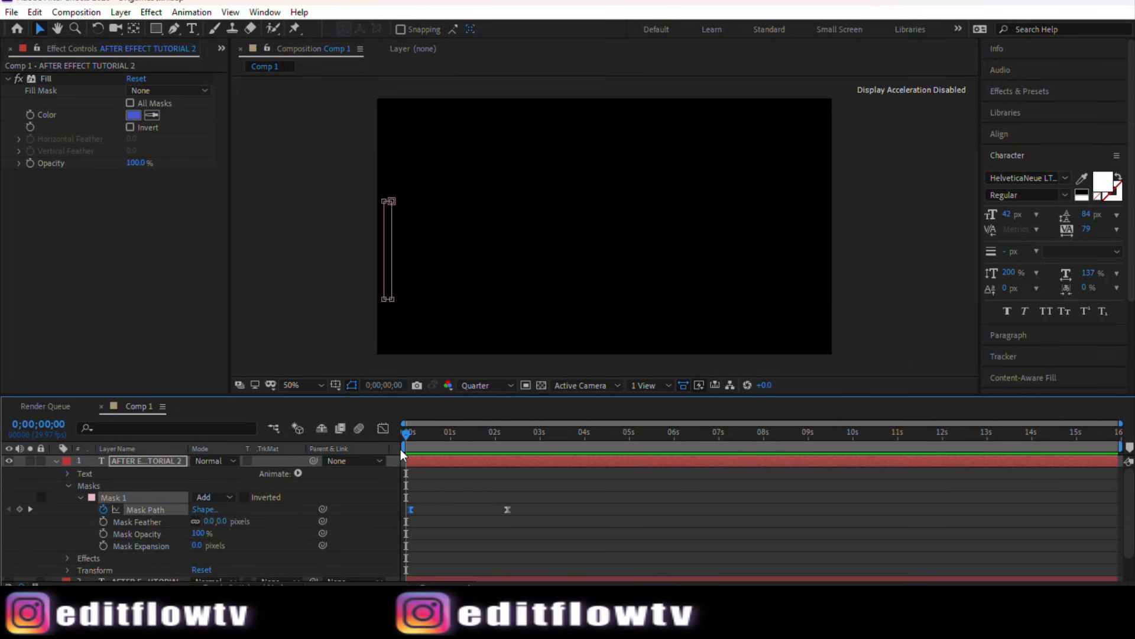
{"action": "key", "text": "space"}
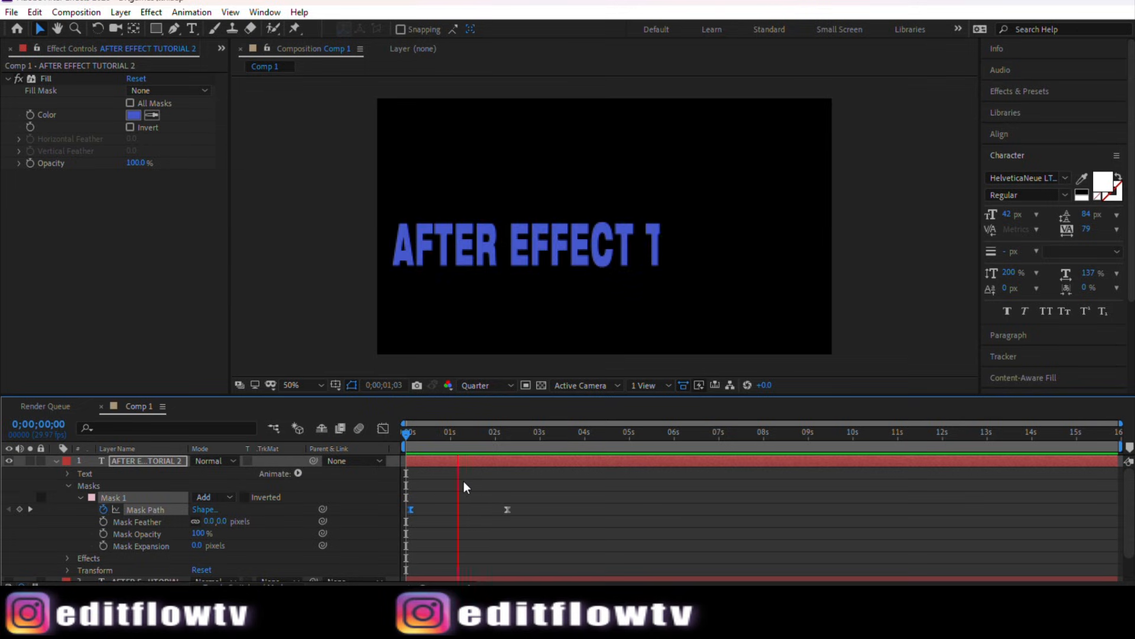
Step: Move the second Mask Path keyframe later, to about 2.7 seconds, and preview from the start
{"action": "left_click_drag", "start_coordinate": [416, 435], "coordinate": [438, 439]}
{"action": "left_click_drag", "start_coordinate": [509, 509], "coordinate": [525, 512]}
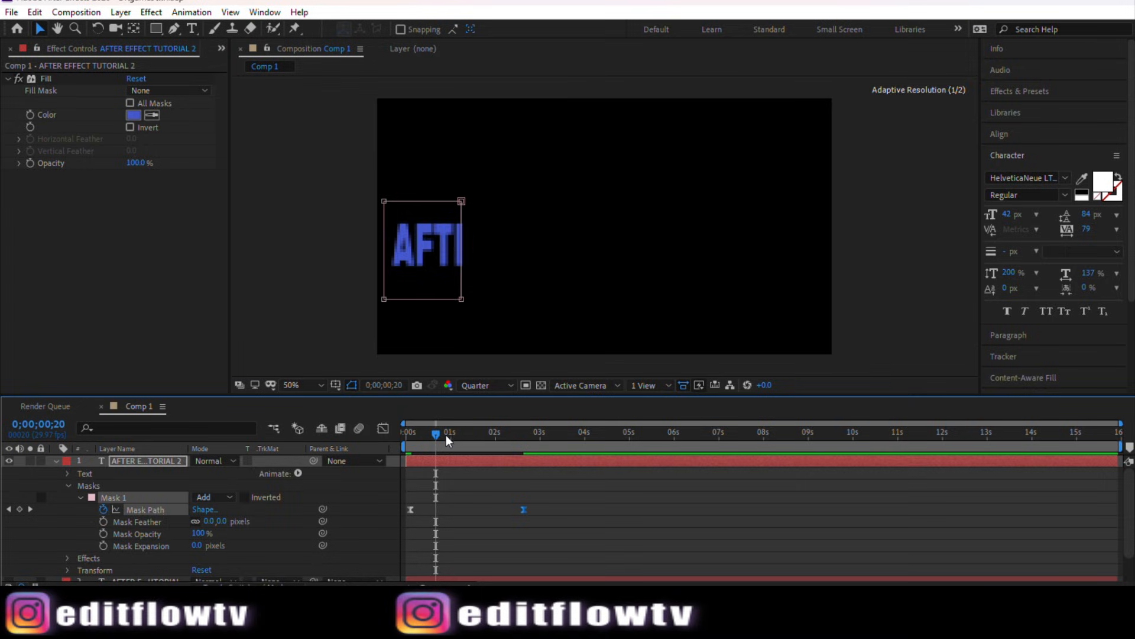
{"action": "left_click_drag", "start_coordinate": [446, 435], "coordinate": [406, 445]}
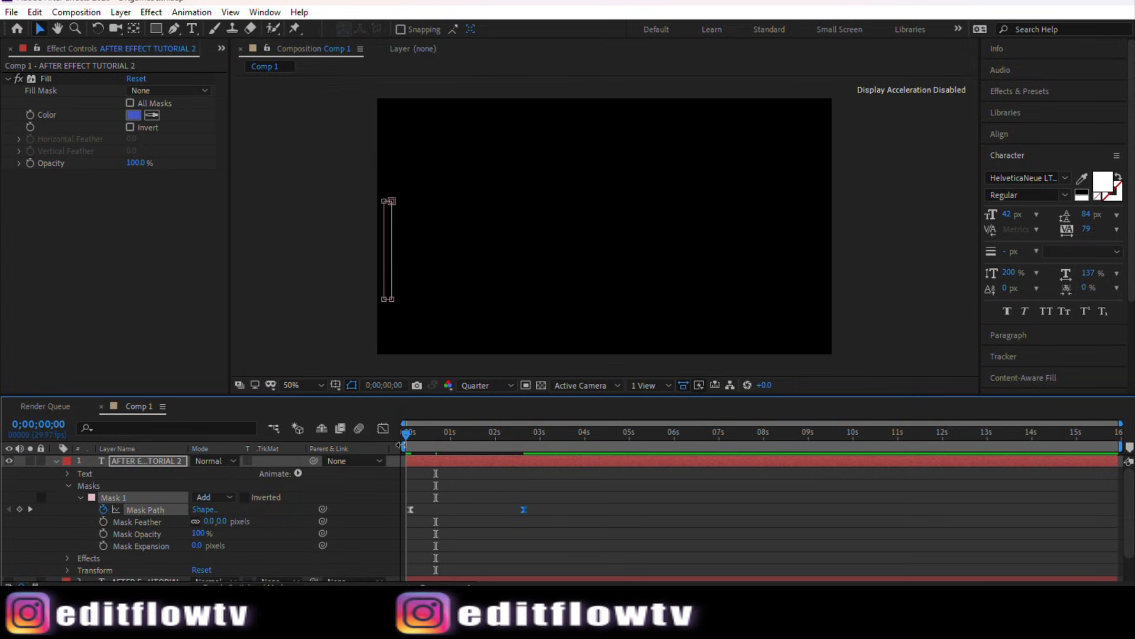
{"action": "key", "text": "space"}
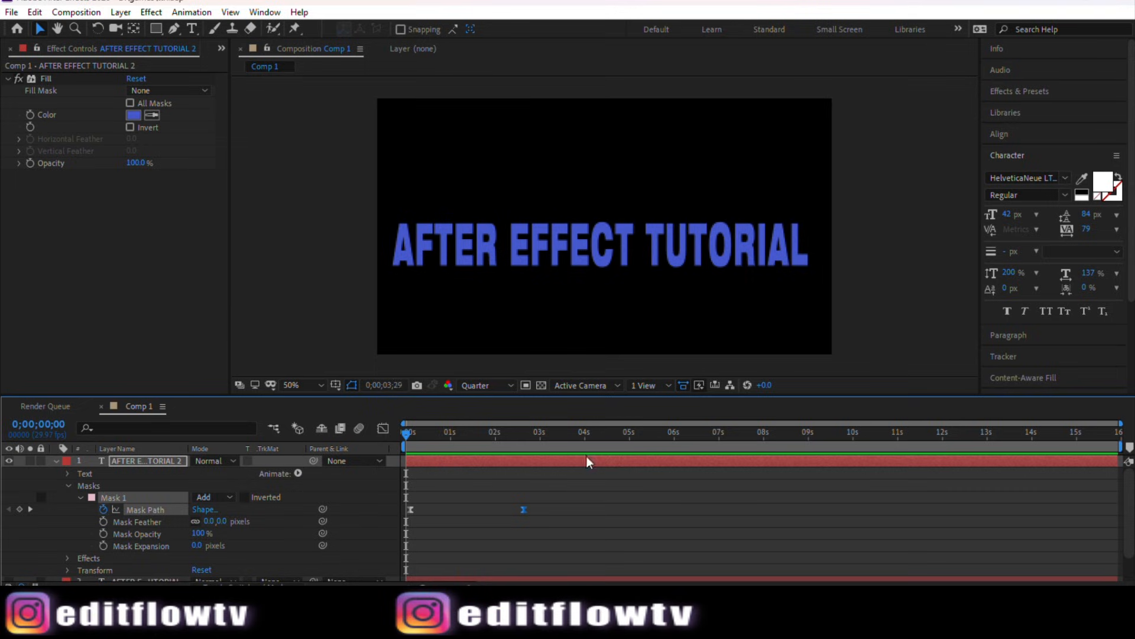
Step: Select both mask keyframes and reshape the speed curve in the Graph Editor into a smoother, rounder ease
{"action": "mouse_move", "coordinate": [405, 431]}
{"action": "left_mouse_down"}
{"action": "mouse_move", "coordinate": [471, 442]}
{"action": "mouse_move", "coordinate": [423, 445]}
{"action": "mouse_move", "coordinate": [497, 439]}
{"action": "mouse_move", "coordinate": [424, 441]}
{"action": "left_mouse_up"}
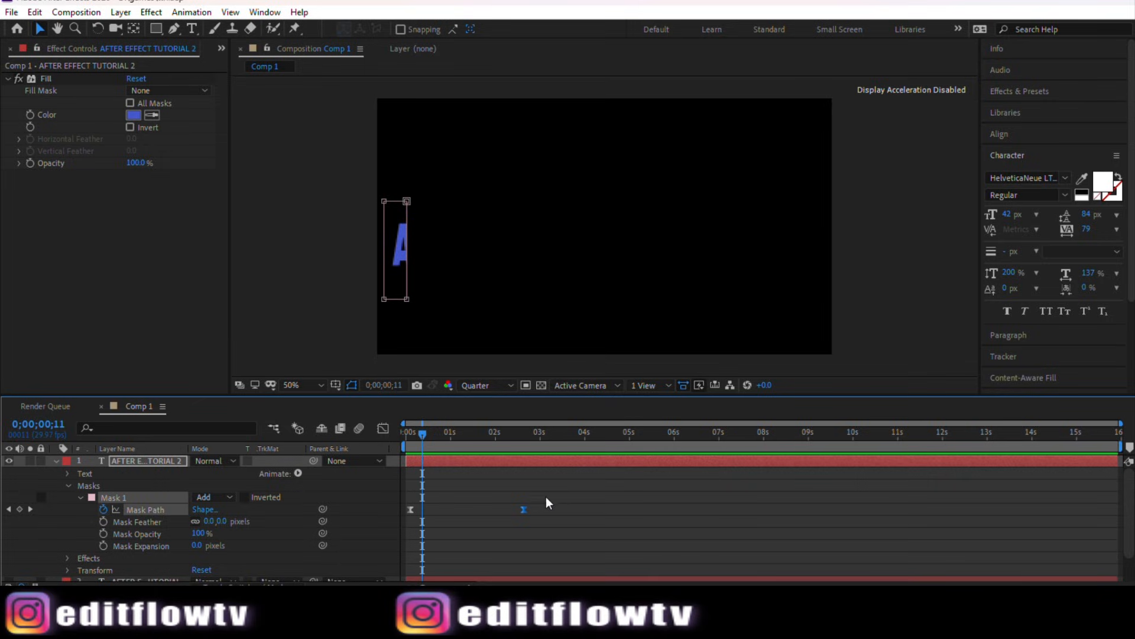
{"action": "left_click_drag", "start_coordinate": [554, 506], "coordinate": [407, 520]}
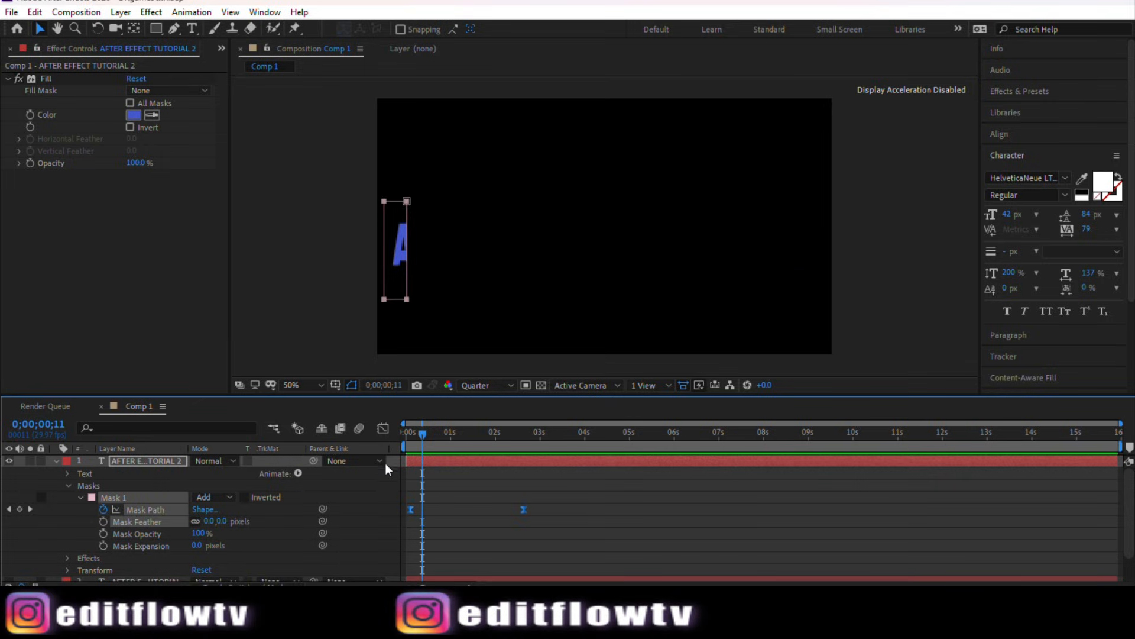
{"action": "left_click", "coordinate": [383, 429]}
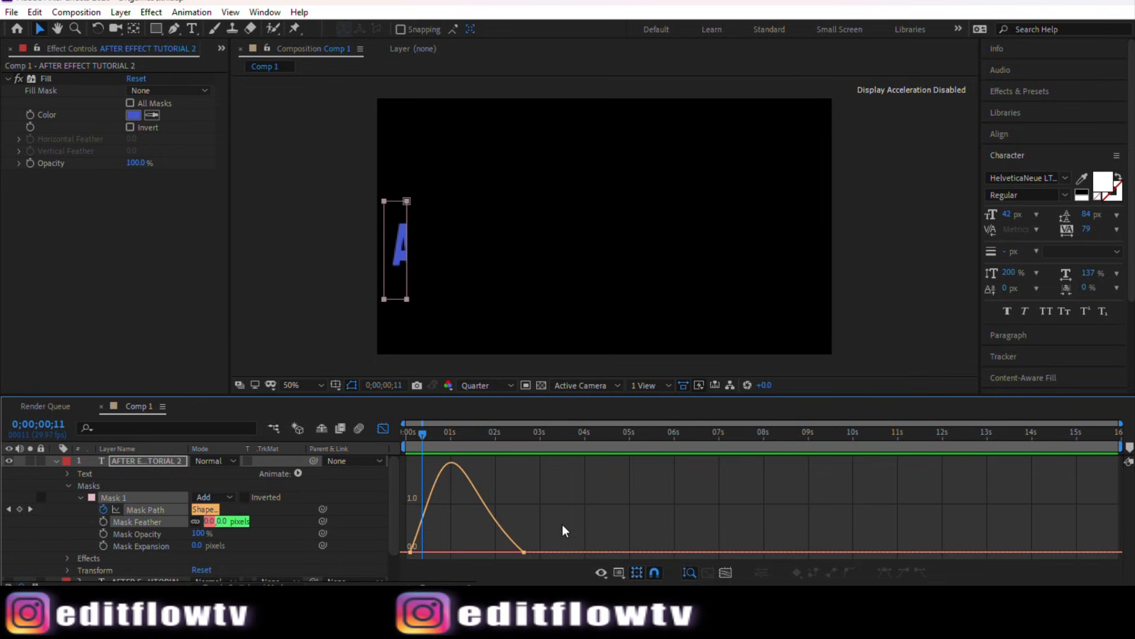
{"action": "left_click_drag", "start_coordinate": [562, 524], "coordinate": [477, 560]}
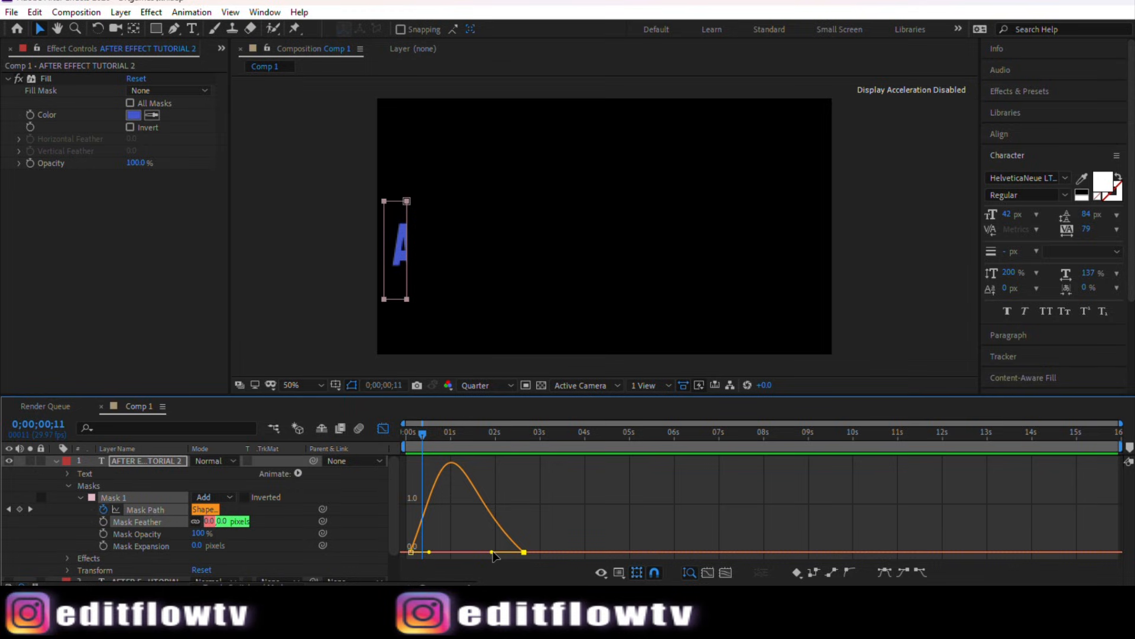
{"action": "left_click_drag", "start_coordinate": [495, 554], "coordinate": [499, 552]}
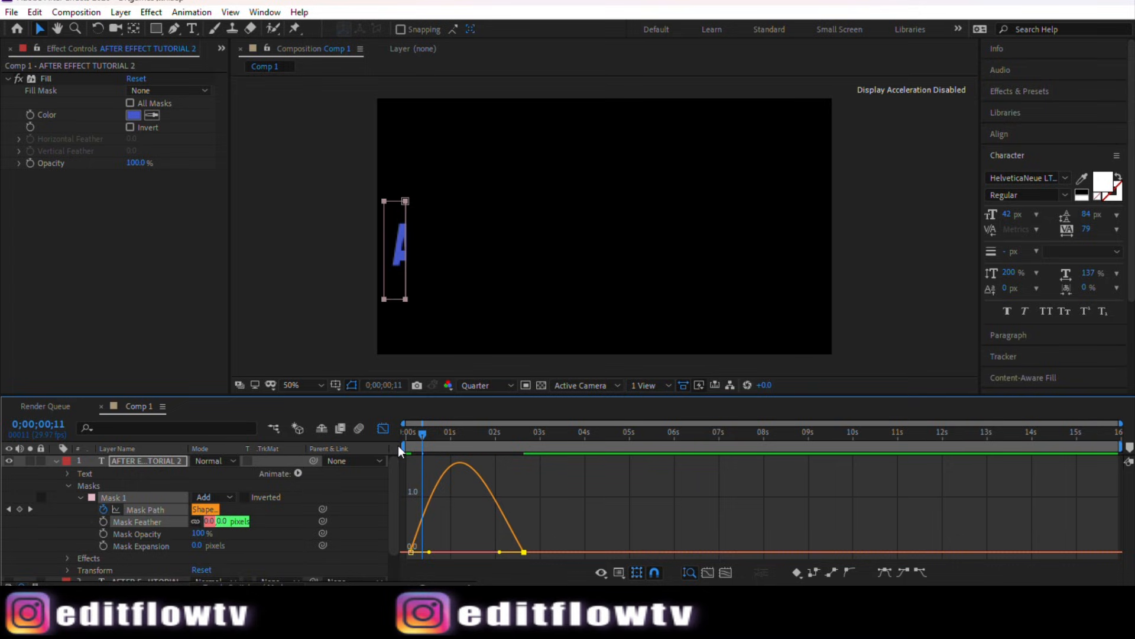
{"action": "left_click", "coordinate": [383, 428]}
Step: Scrub through the first second of the reveal to check the wipe
{"action": "left_click_drag", "start_coordinate": [423, 435], "coordinate": [407, 435]}
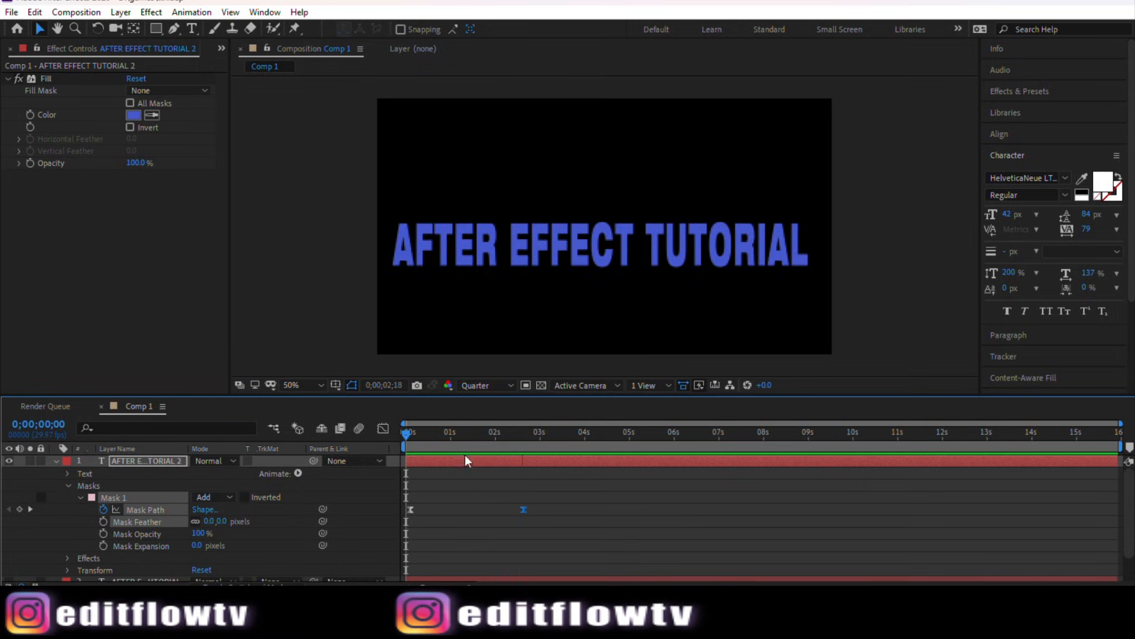
{"action": "left_click_drag", "start_coordinate": [406, 435], "coordinate": [445, 444]}
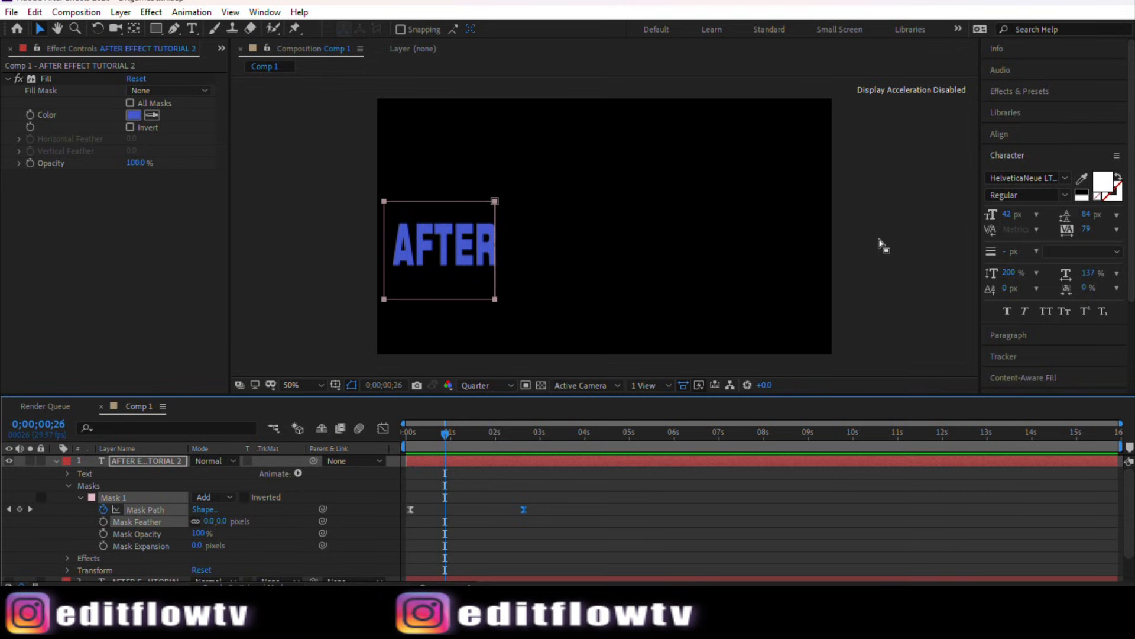
{"action": "left_click", "coordinate": [911, 226]}
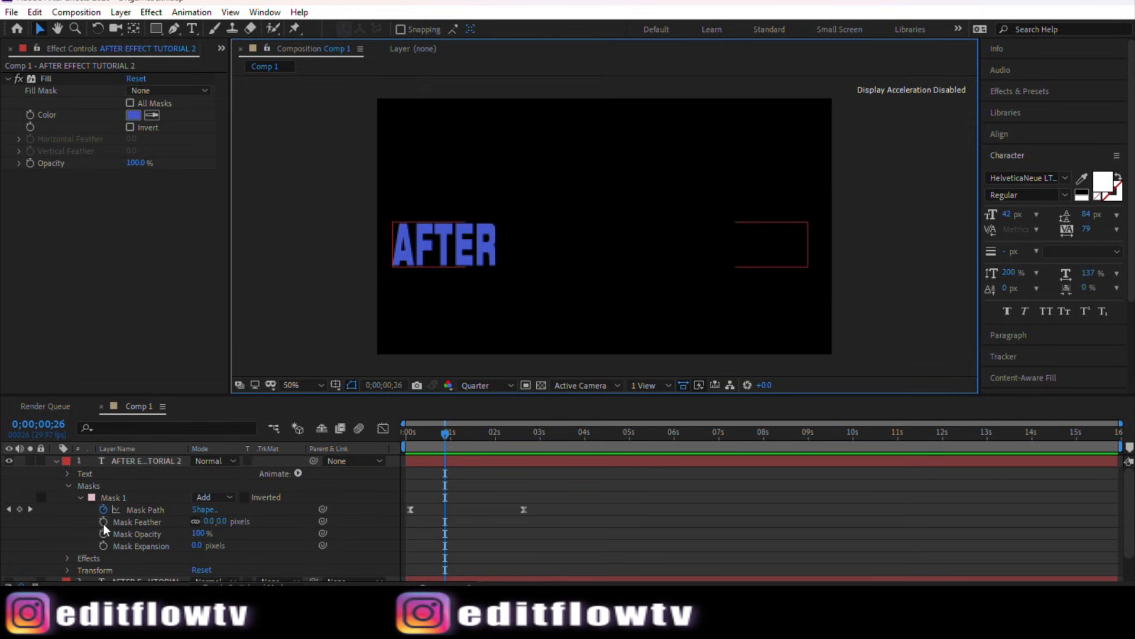
Step: Select the second AFTER EFFECT TUTORIAL text layer and turn its visibility on beneath the masked layer
{"action": "left_click", "coordinate": [112, 460]}
{"action": "left_click", "coordinate": [136, 484]}
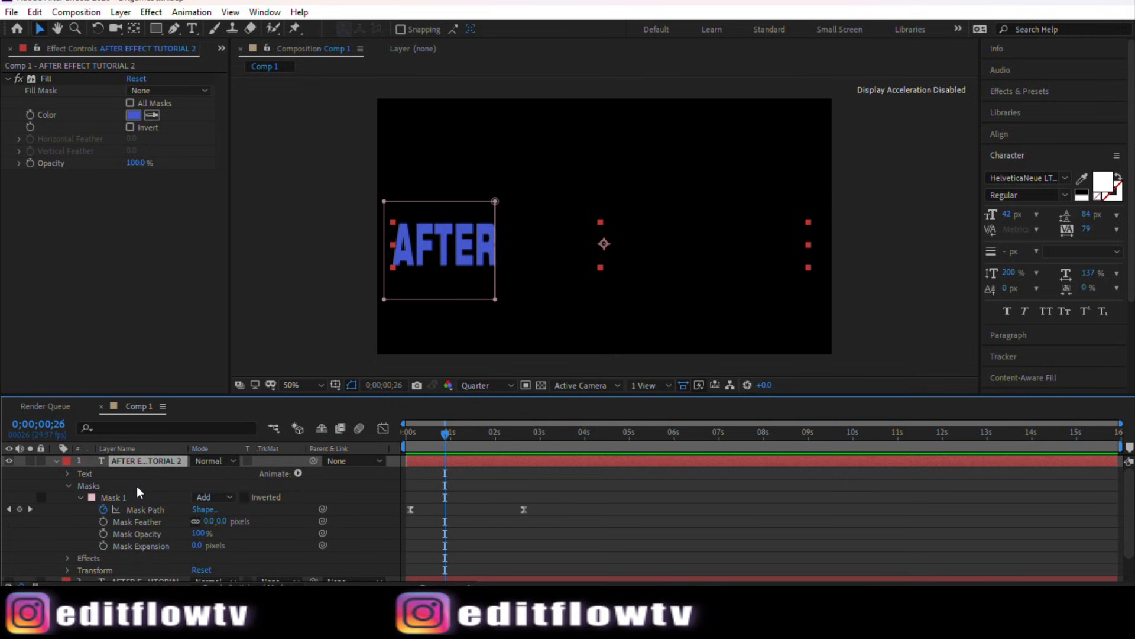
{"action": "scroll", "coordinate": [59, 555], "scroll_direction": "down", "scroll_amount": 3}
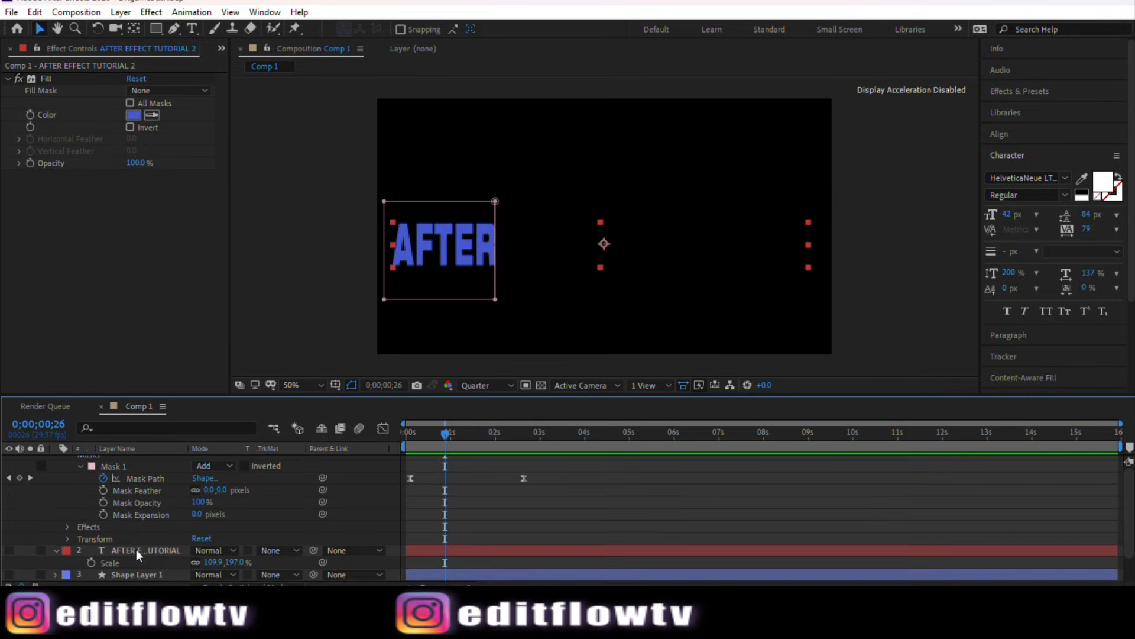
{"action": "left_click", "coordinate": [137, 549]}
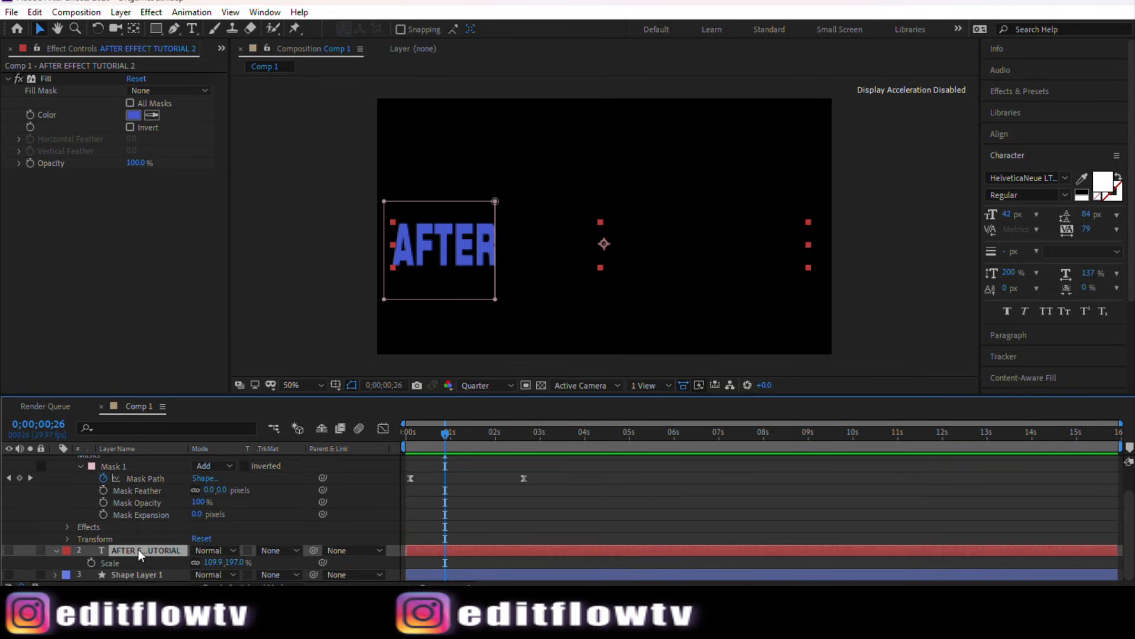
{"action": "left_click", "coordinate": [11, 551]}
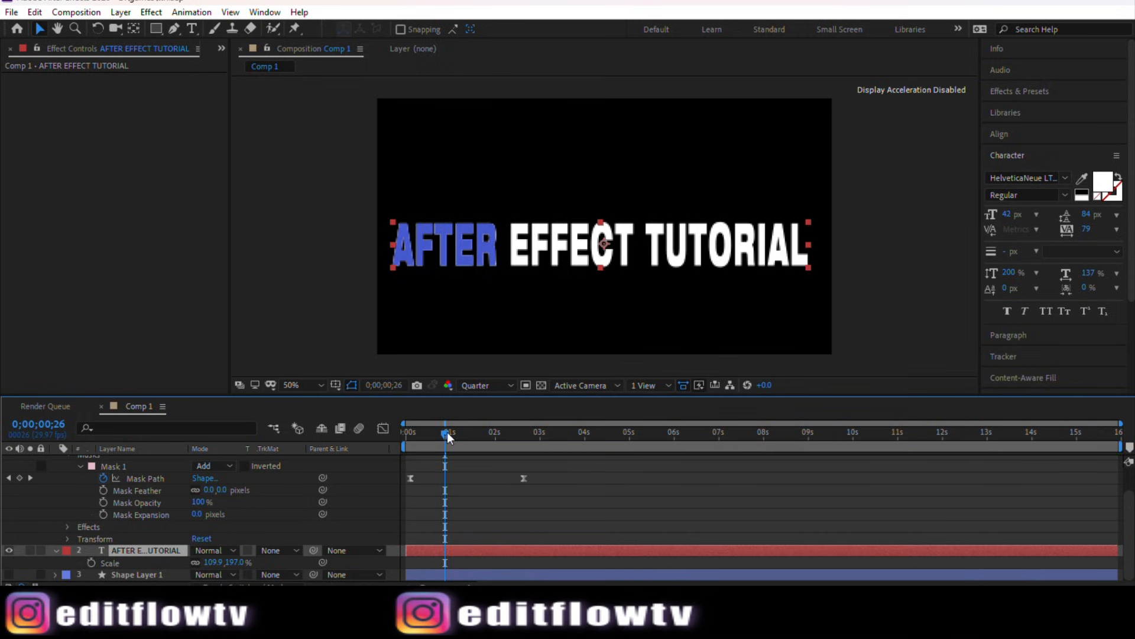
Step: Set the viewer resolution to Full and scrub the timeline to check the reveal over the white text
{"action": "left_click_drag", "start_coordinate": [445, 434], "coordinate": [473, 438]}
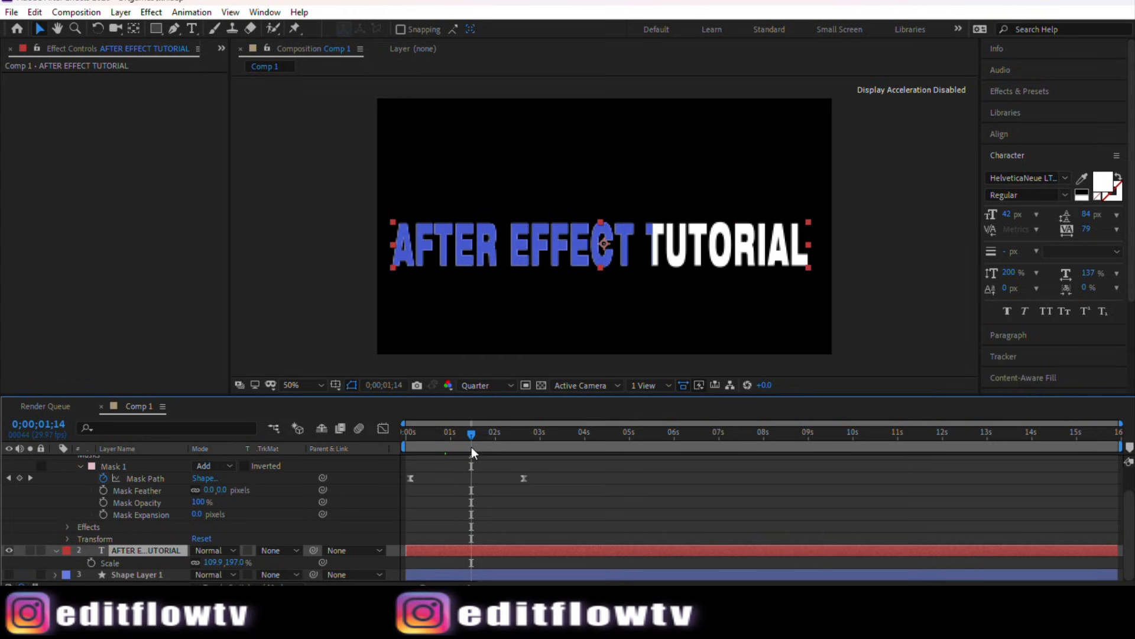
{"action": "left_click", "coordinate": [492, 387]}
{"action": "left_click", "coordinate": [484, 420]}
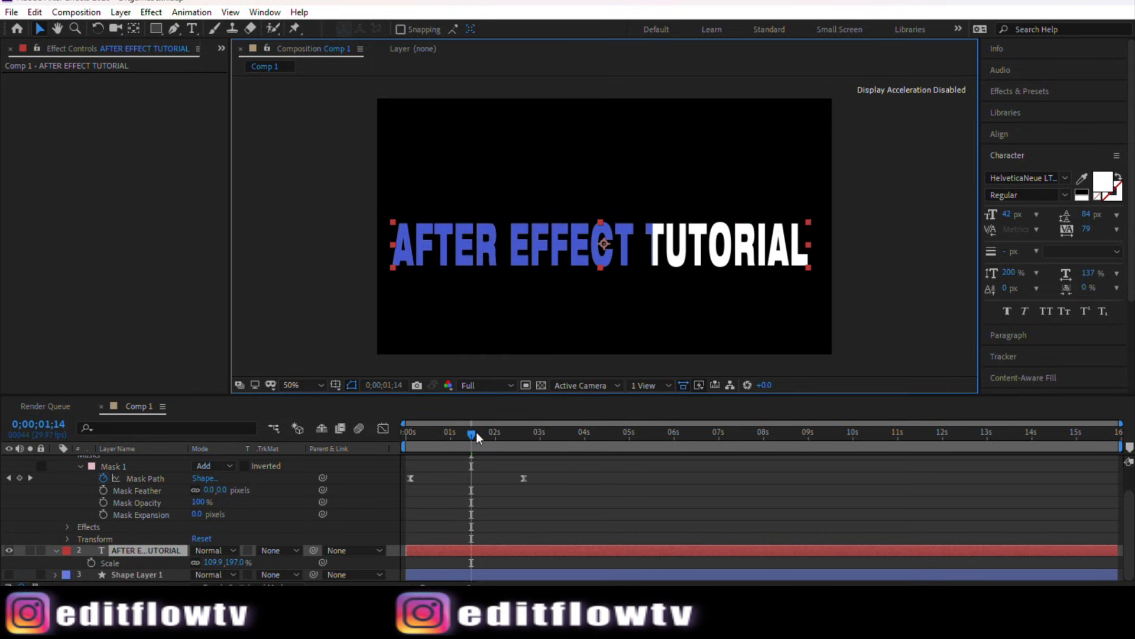
{"action": "mouse_move", "coordinate": [473, 438]}
{"action": "left_mouse_down"}
{"action": "mouse_move", "coordinate": [441, 438]}
{"action": "mouse_move", "coordinate": [486, 442]}
{"action": "mouse_move", "coordinate": [437, 439]}
{"action": "mouse_move", "coordinate": [453, 438]}
{"action": "left_mouse_up"}
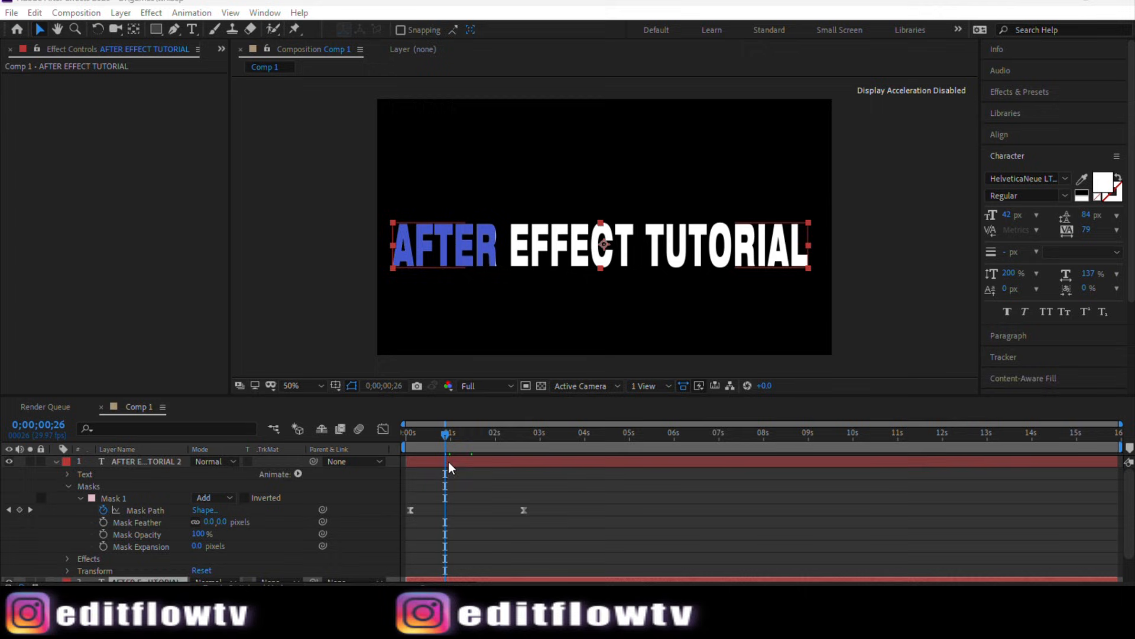
Step: Slide the masked AFTER EFFECT TUTORIAL 2 layer about half a second later in the timeline
{"action": "left_click", "coordinate": [461, 461]}
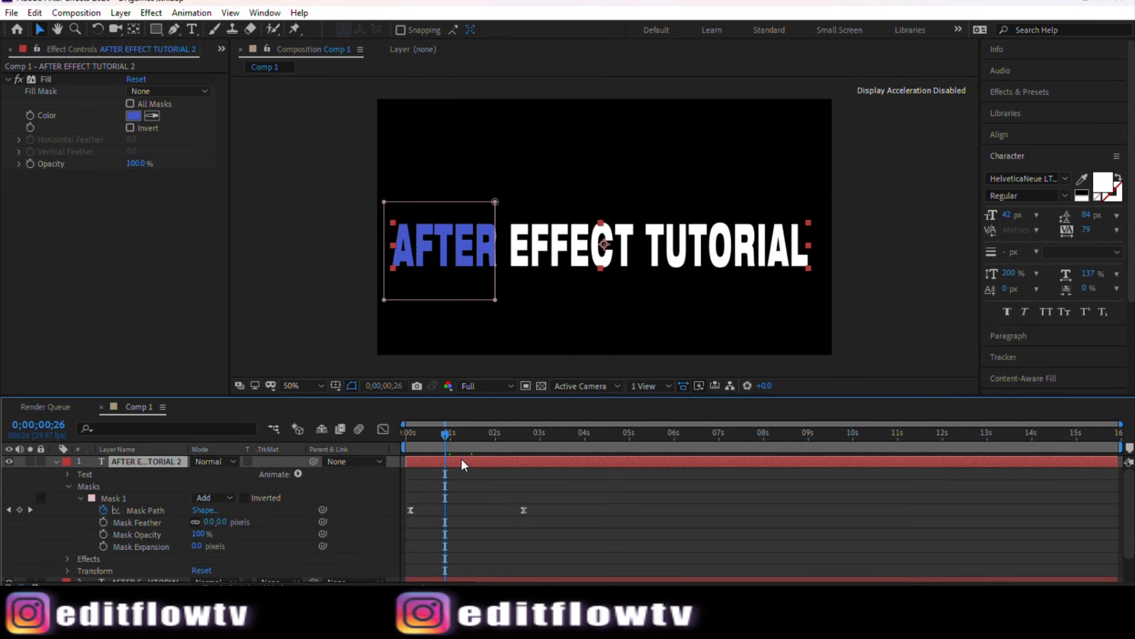
{"action": "left_click_drag", "start_coordinate": [466, 459], "coordinate": [485, 459]}
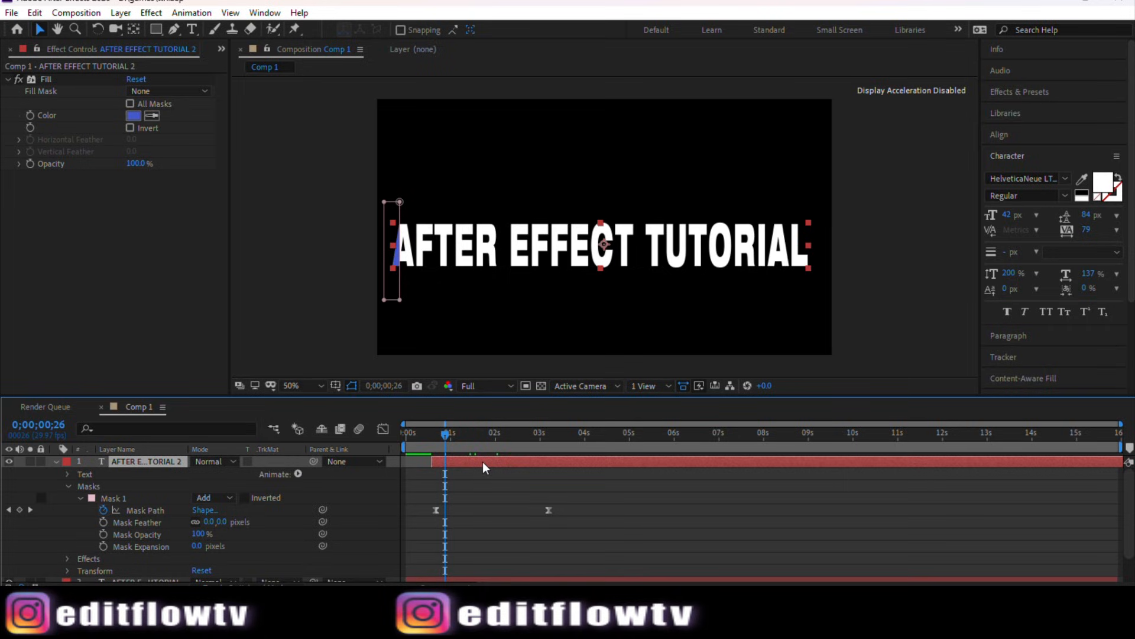
Step: Toggle the white AFTER EFFECT TUTORIAL layer's visibility on and off to compare it with the masked reveal
{"action": "left_click", "coordinate": [887, 284]}
{"action": "scroll", "coordinate": [445, 496], "scroll_direction": "down", "scroll_amount": 2}
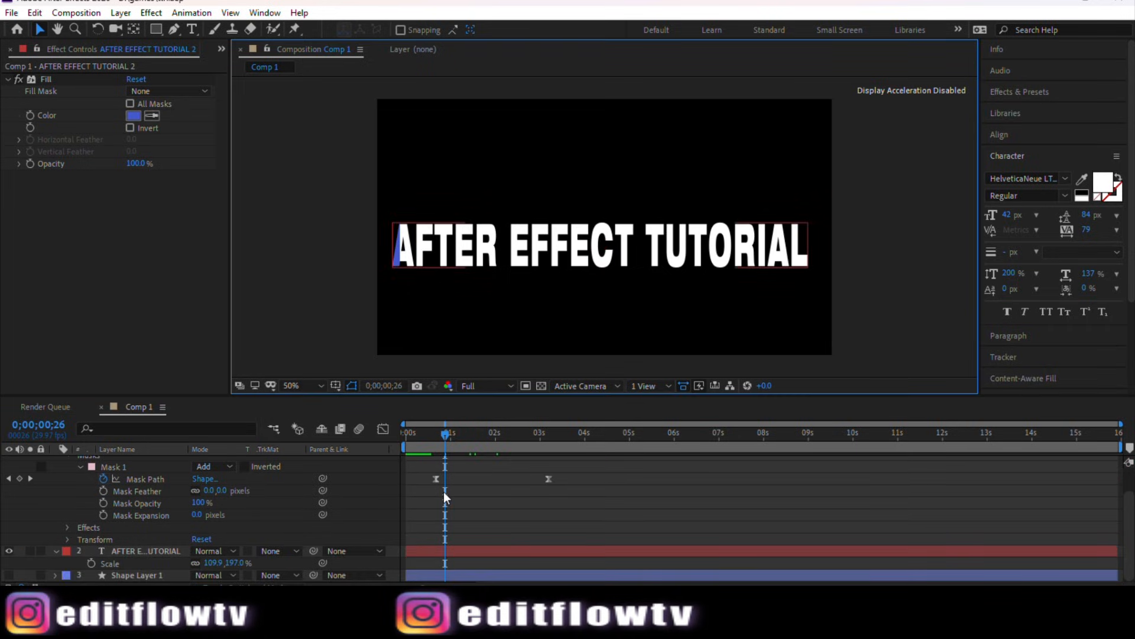
{"action": "left_click", "coordinate": [448, 552]}
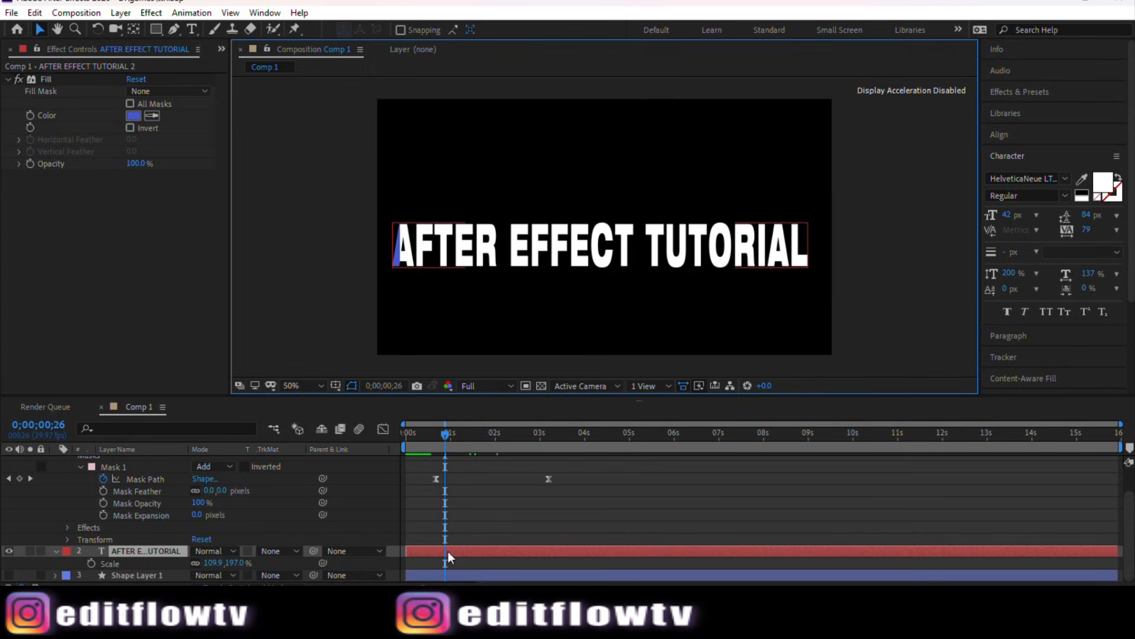
{"action": "scroll", "coordinate": [451, 532], "scroll_direction": "up", "scroll_amount": 2}
{"action": "scroll", "coordinate": [453, 524], "scroll_direction": "down", "scroll_amount": 1}
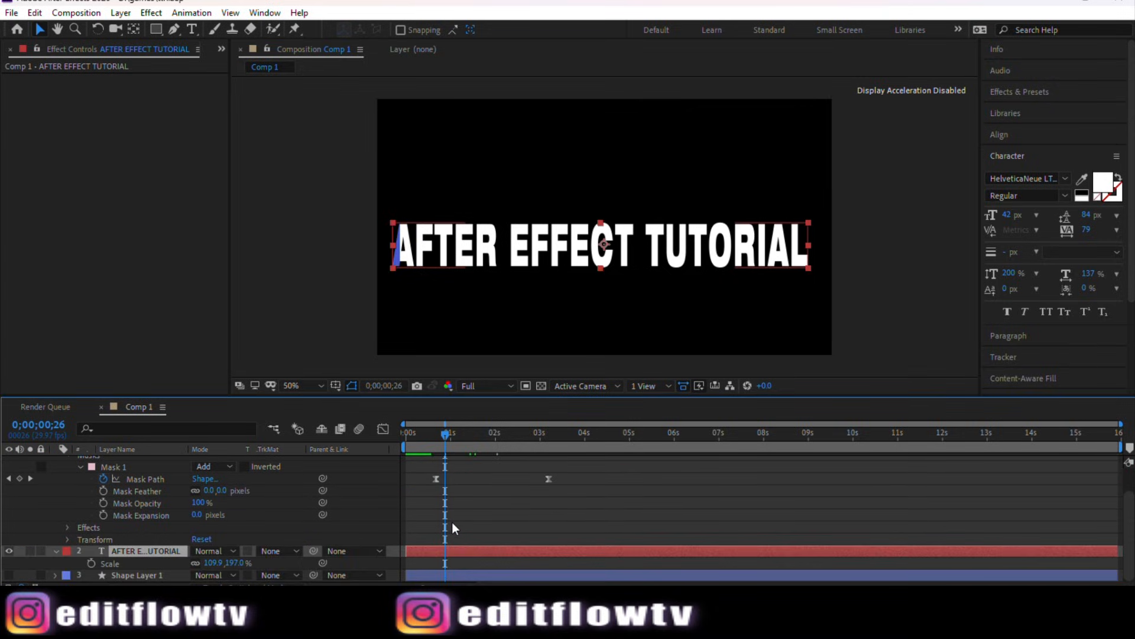
{"action": "left_click", "coordinate": [9, 550]}
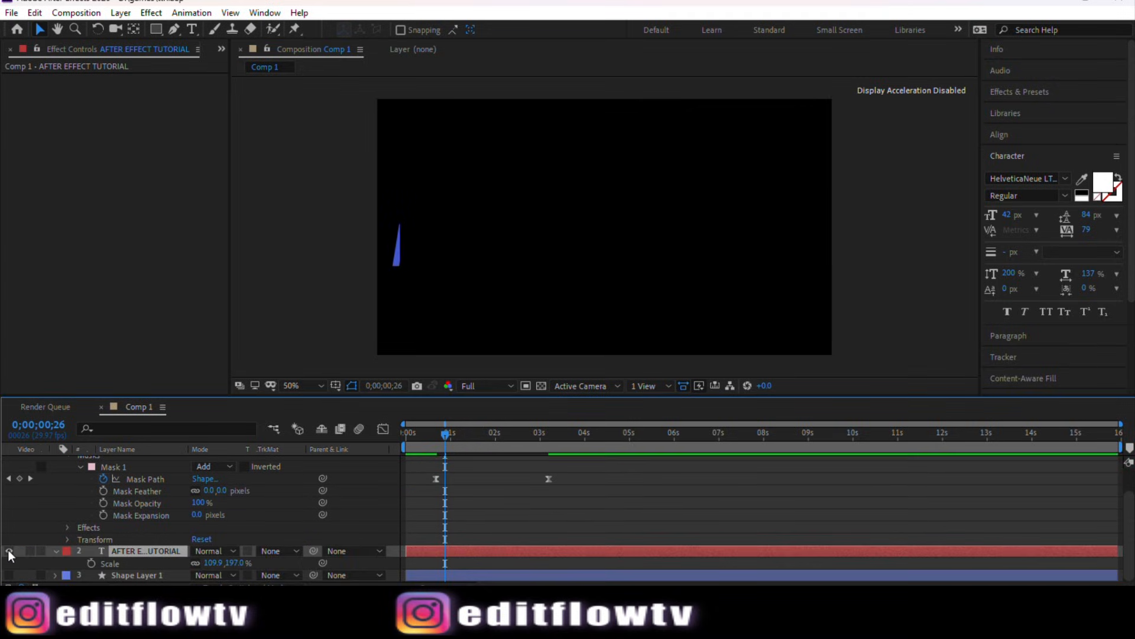
{"action": "left_click", "coordinate": [8, 550]}
{"action": "left_click", "coordinate": [8, 550]}
{"action": "left_click", "coordinate": [8, 550]}
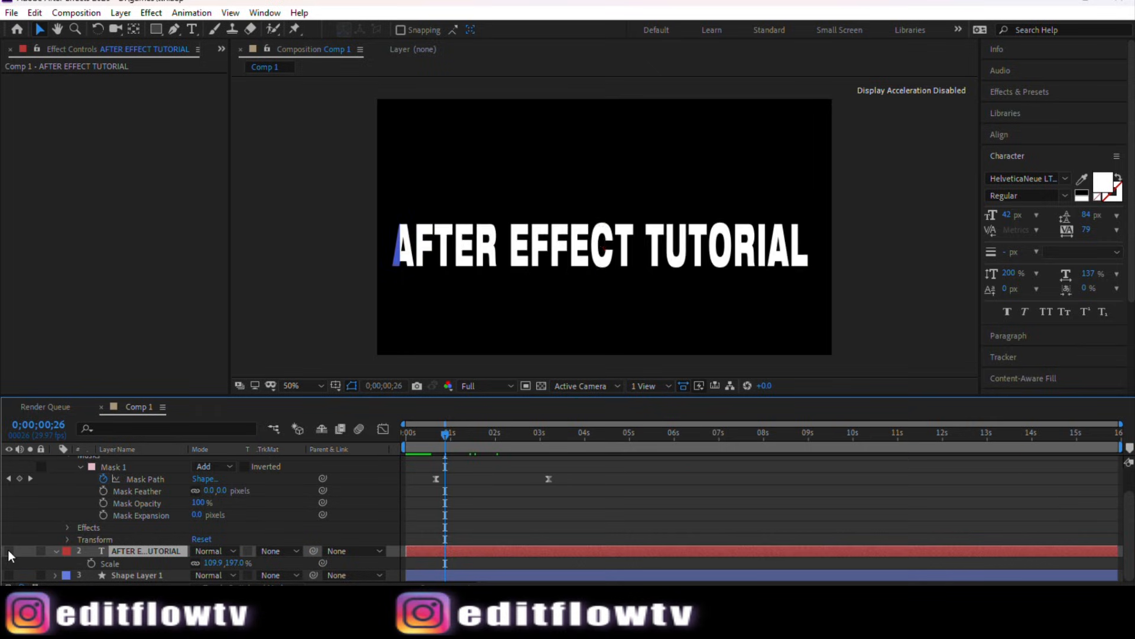
{"action": "left_click", "coordinate": [8, 550]}
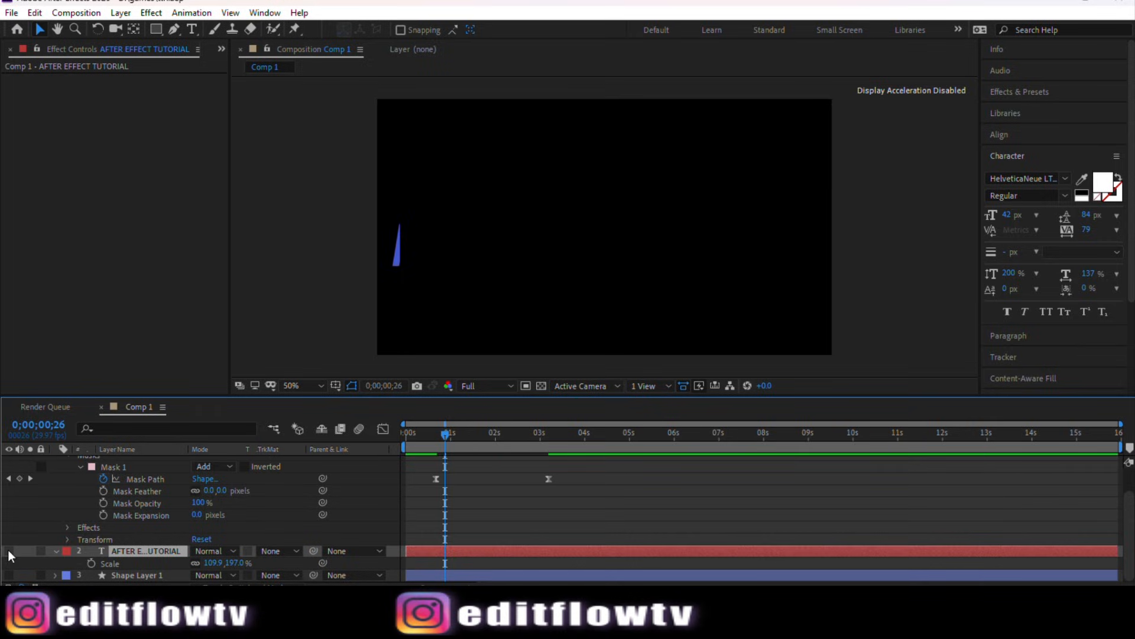
{"action": "left_click", "coordinate": [8, 550]}
{"action": "left_click", "coordinate": [8, 550]}
{"action": "left_click", "coordinate": [8, 550]}
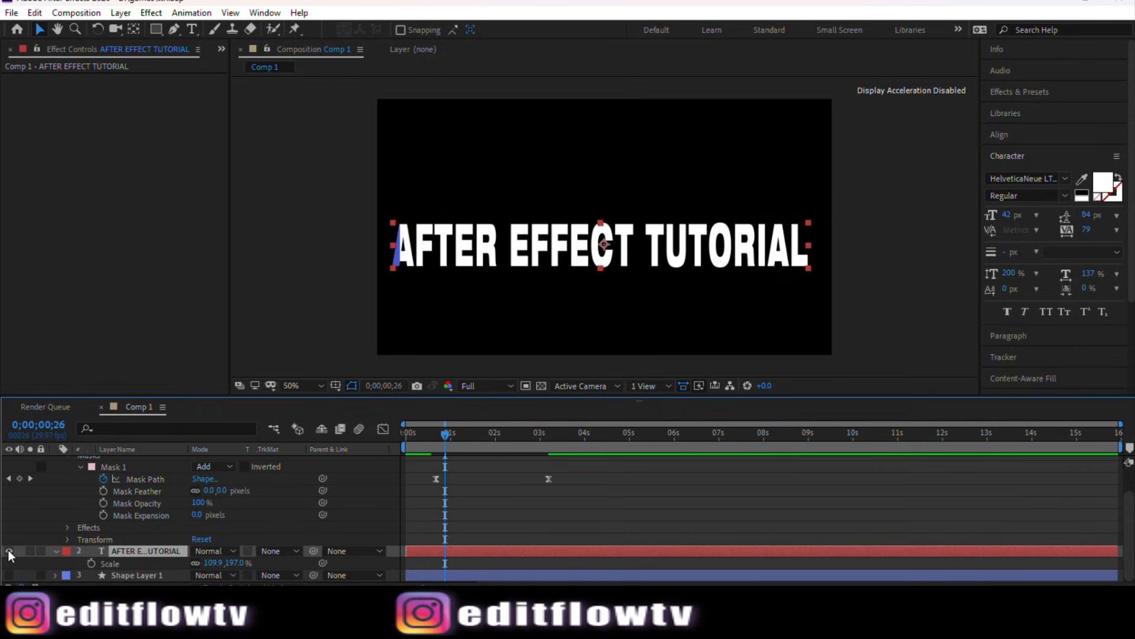
Step: Hide the masked AFTER EFFECT TUTORIAL 2 layer and select the white text layer
{"action": "key", "text": "ctrl+d"}
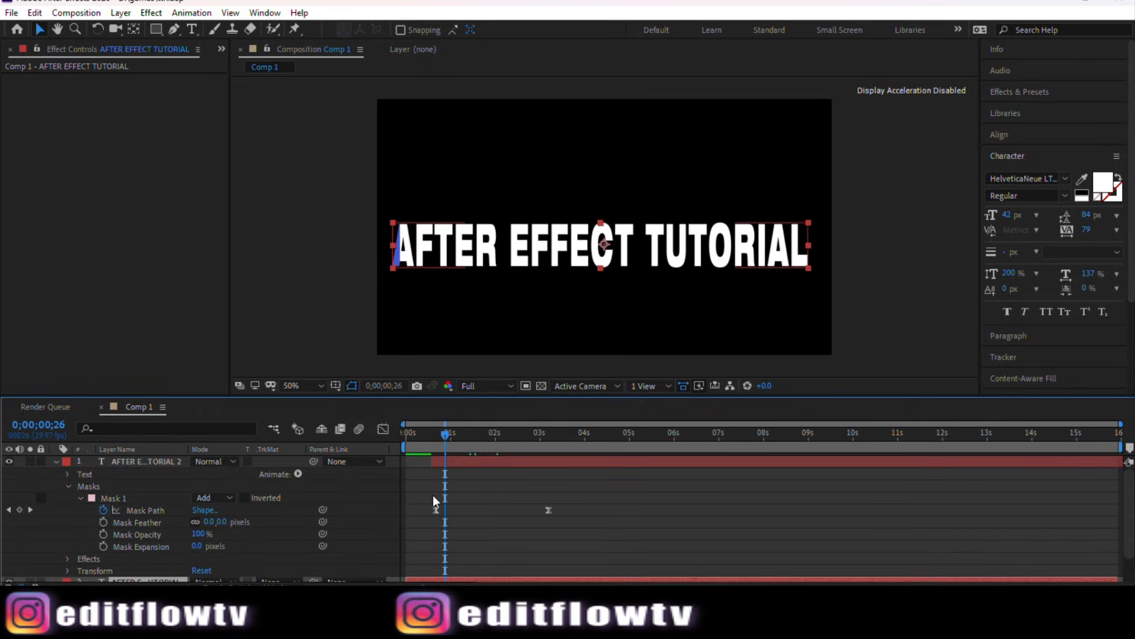
{"action": "left_click", "coordinate": [448, 464]}
{"action": "left_click", "coordinate": [8, 462]}
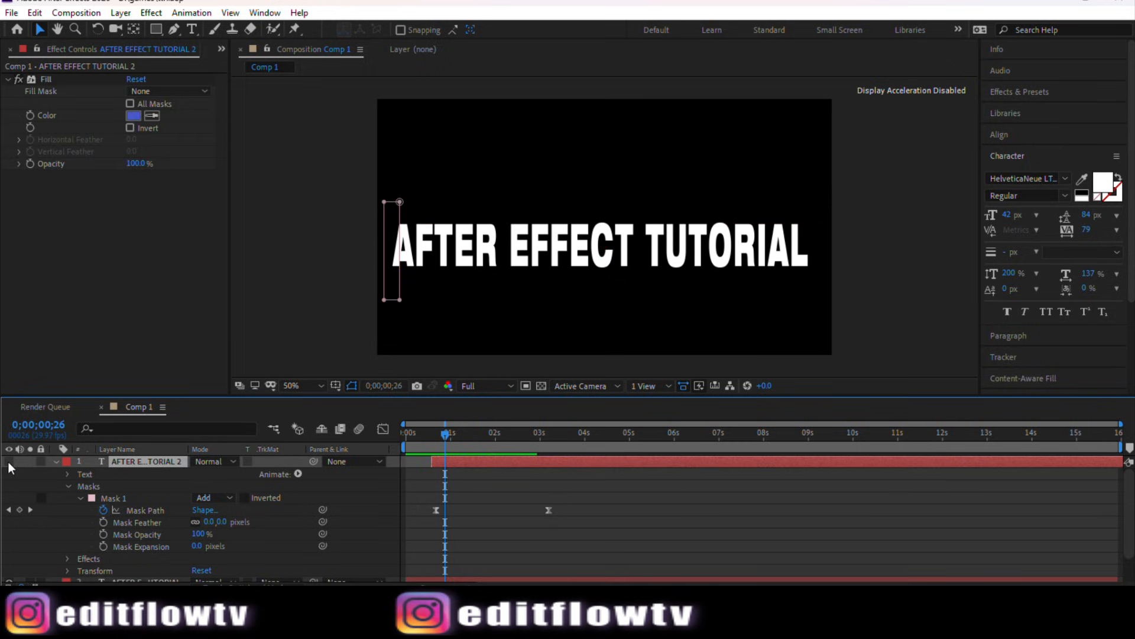
{"action": "scroll", "coordinate": [447, 502], "scroll_direction": "down", "scroll_amount": 2}
{"action": "left_click", "coordinate": [429, 550]}
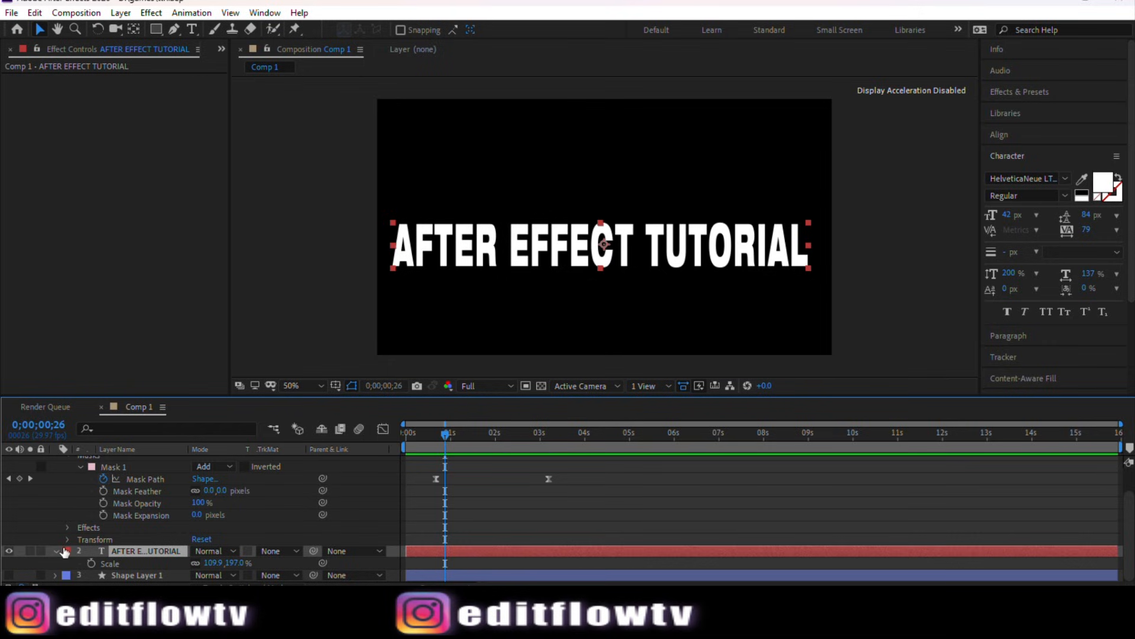
Step: Search the effects presets for typ and apply the Typewriter preset to the white text layer
{"action": "left_click", "coordinate": [1023, 91]}
{"action": "left_click_drag", "start_coordinate": [997, 99], "coordinate": [950, 84]}
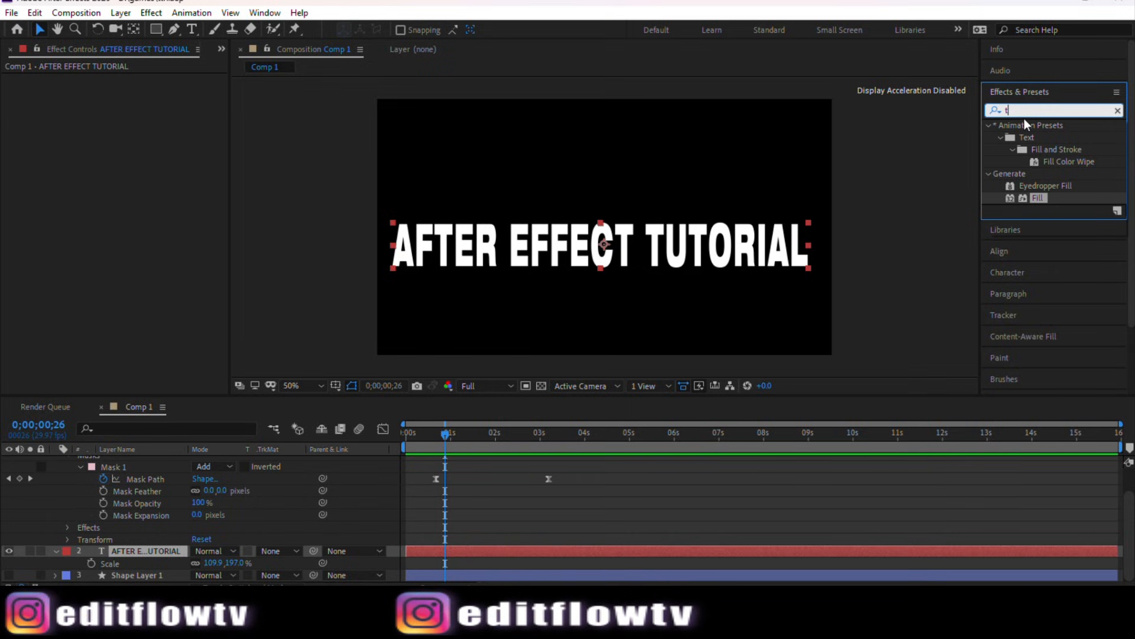
{"action": "type", "text": "typ"}
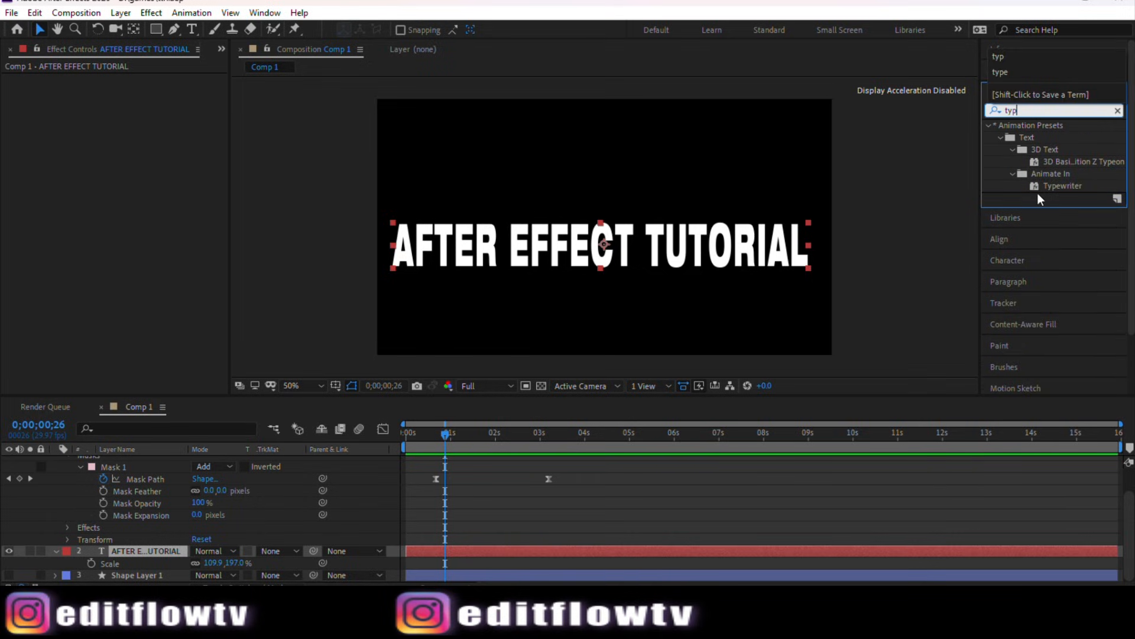
{"action": "left_click", "coordinate": [1062, 185]}
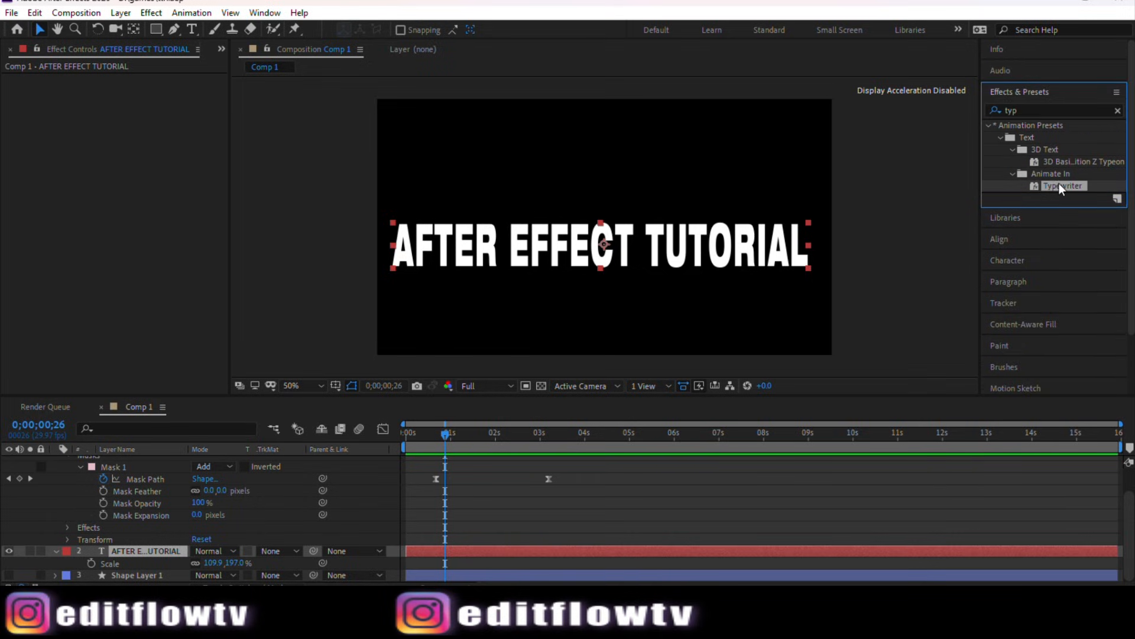
{"action": "left_click_drag", "start_coordinate": [931, 245], "coordinate": [562, 553]}
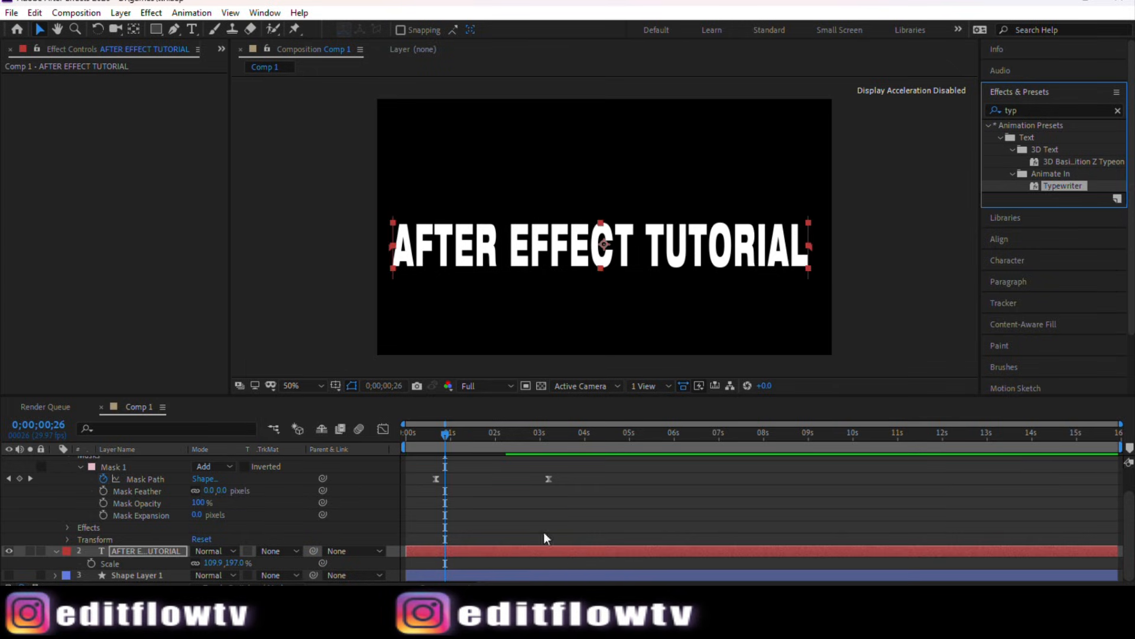
Step: Set the viewer resolution to Quarter and move the playhead back to the start
{"action": "left_click", "coordinate": [476, 388]}
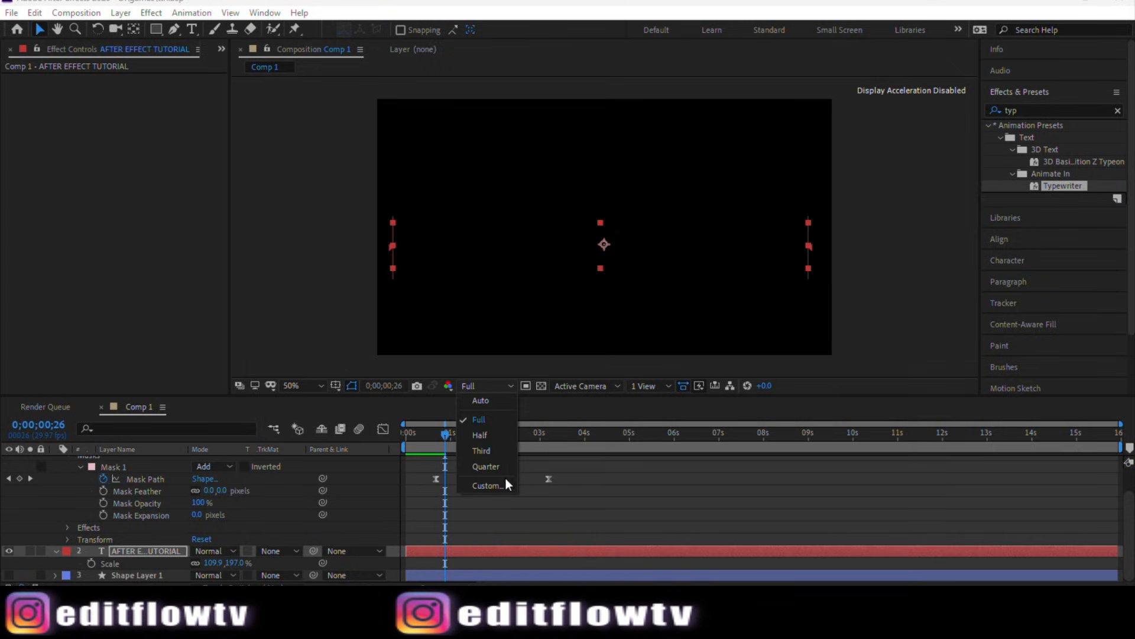
{"action": "left_click", "coordinate": [495, 470]}
{"action": "left_click_drag", "start_coordinate": [440, 435], "coordinate": [397, 439]}
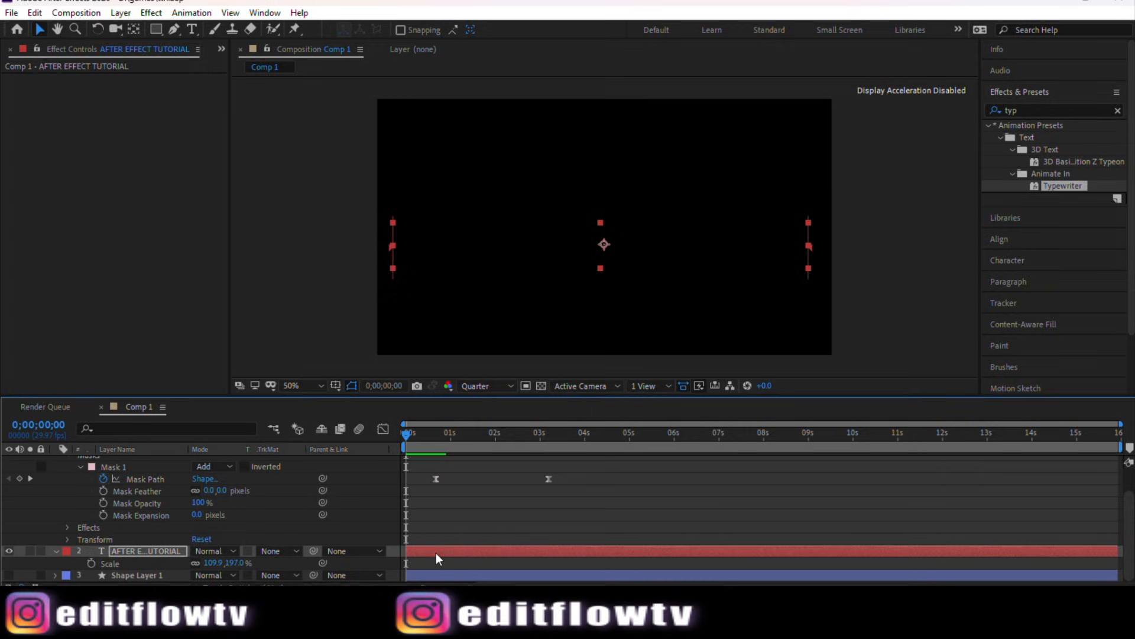
Step: Show the Typewriter Start keyframes and move both earlier so typing runs from 0 to about 2.6 seconds
{"action": "key", "text": "u"}
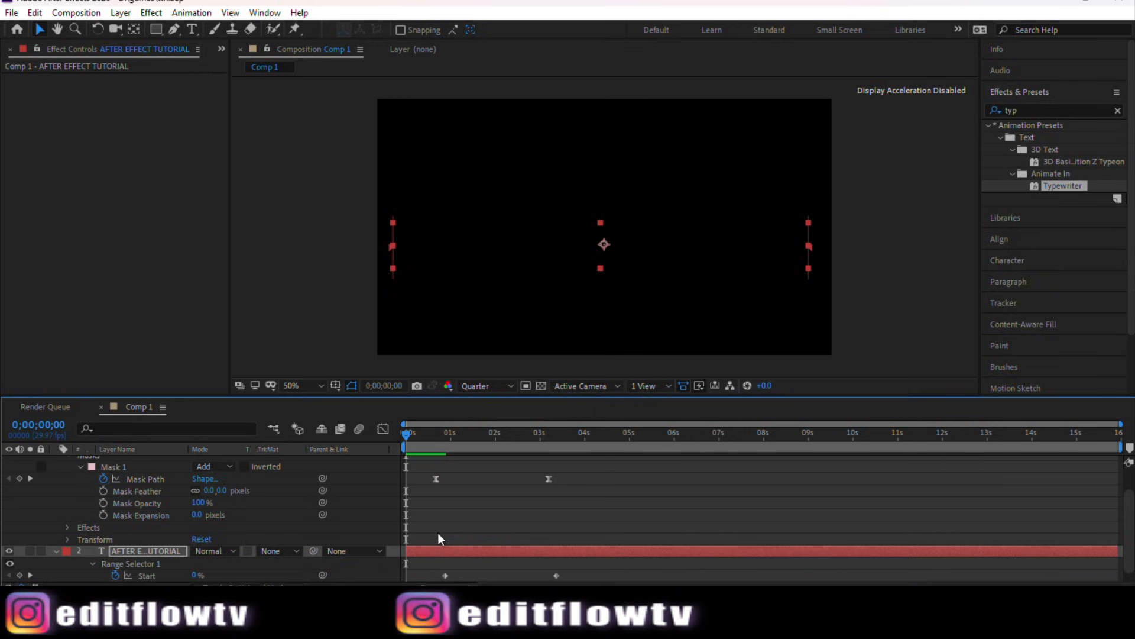
{"action": "left_click", "coordinate": [439, 492]}
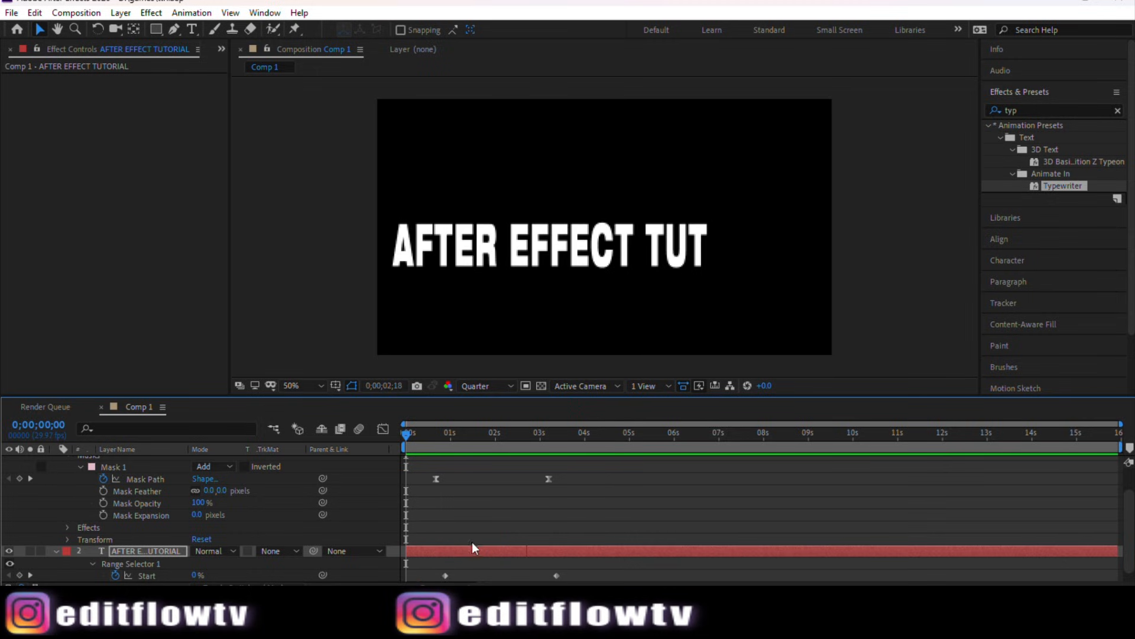
{"action": "key", "text": "space"}
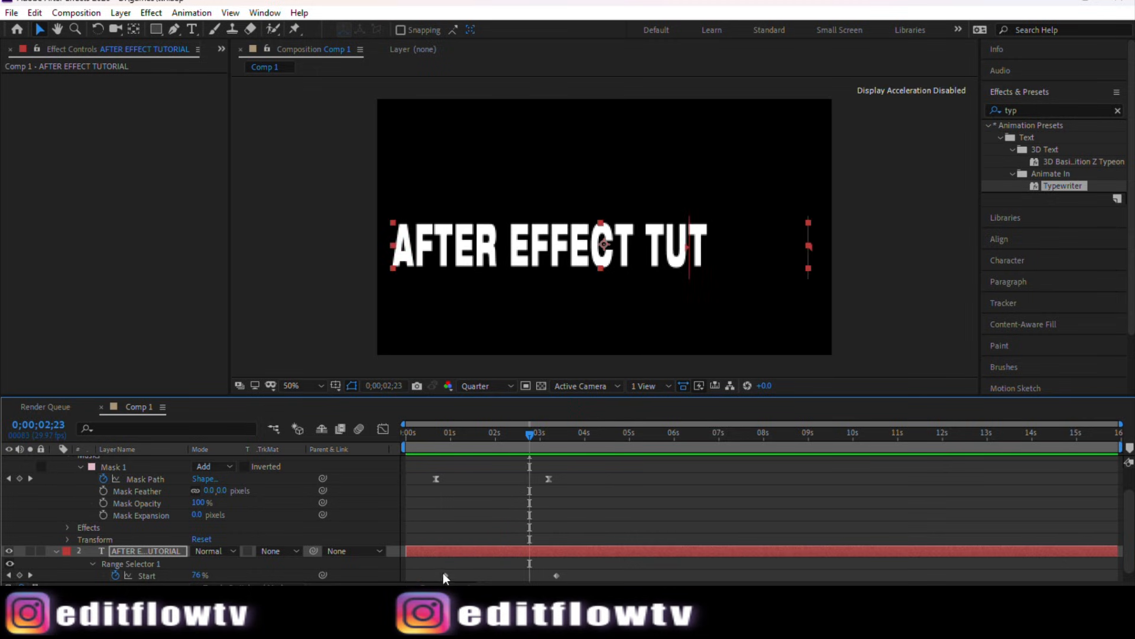
{"action": "left_click_drag", "start_coordinate": [446, 575], "coordinate": [413, 572]}
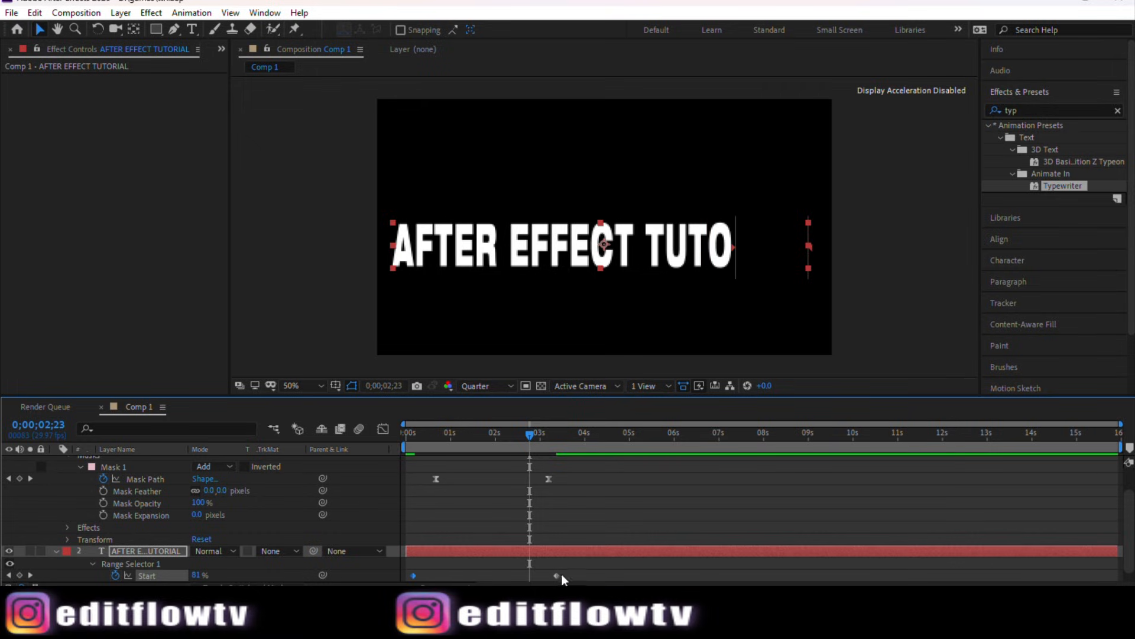
{"action": "left_click_drag", "start_coordinate": [556, 575], "coordinate": [407, 563]}
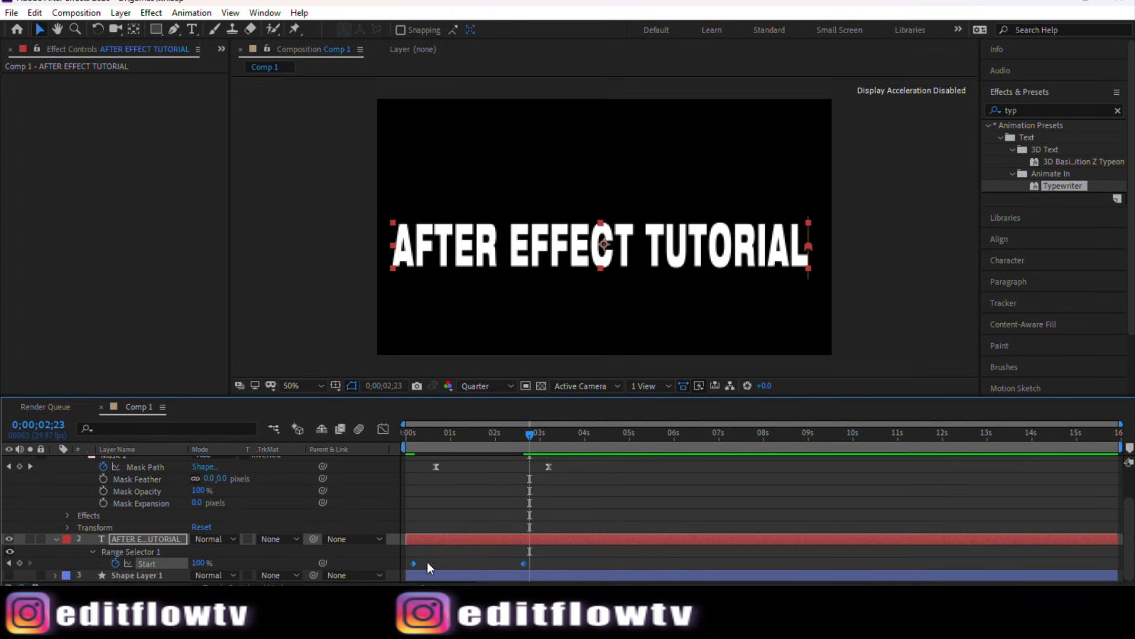
Step: Apply Easy Ease to the Typewriter Start keyframes
{"action": "right_click", "coordinate": [520, 562]}
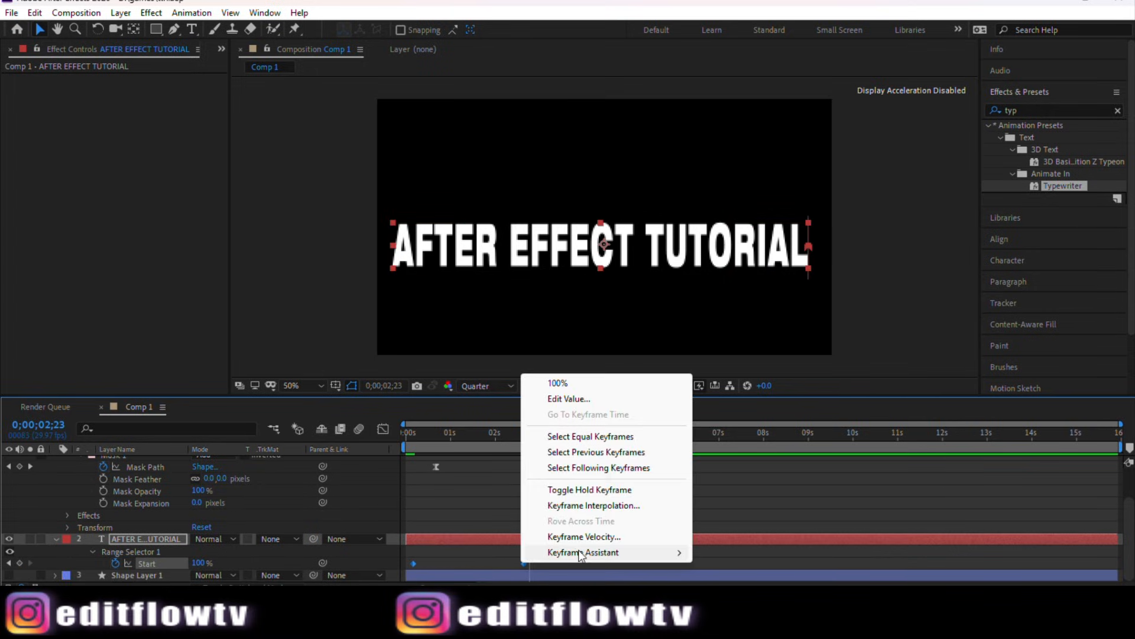
{"action": "mouse_move", "coordinate": [582, 553]}
{"action": "left_click", "coordinate": [744, 460]}
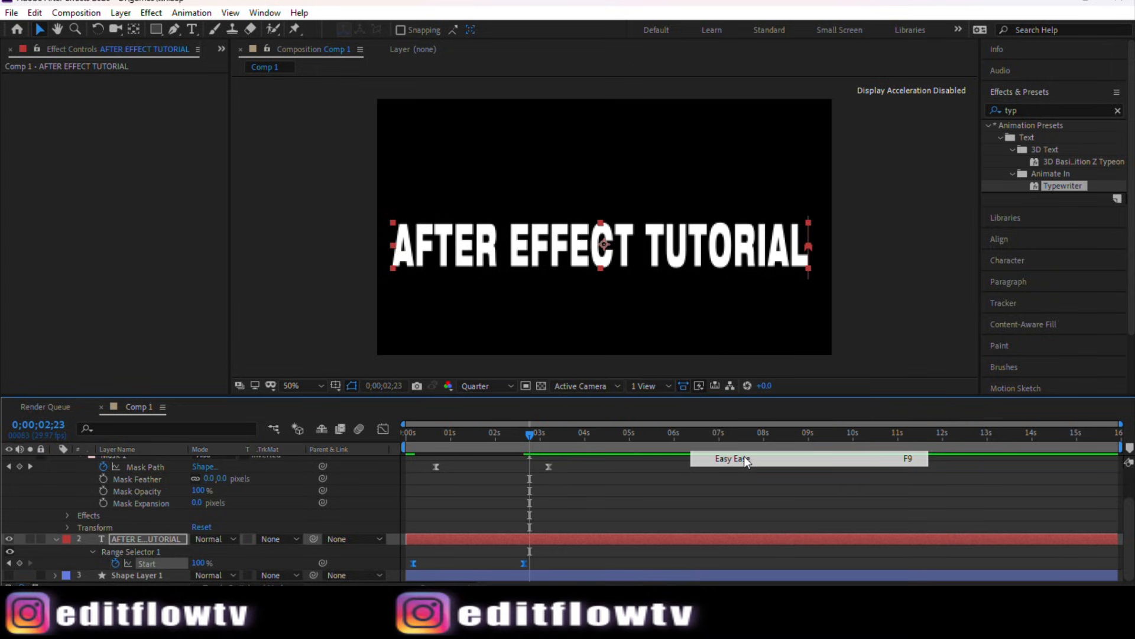
Step: Adjust the Start keyframes' speed curve in the Graph Editor for a stronger ease
{"action": "left_click", "coordinate": [382, 430]}
{"action": "left_click_drag", "start_coordinate": [563, 528], "coordinate": [489, 550]}
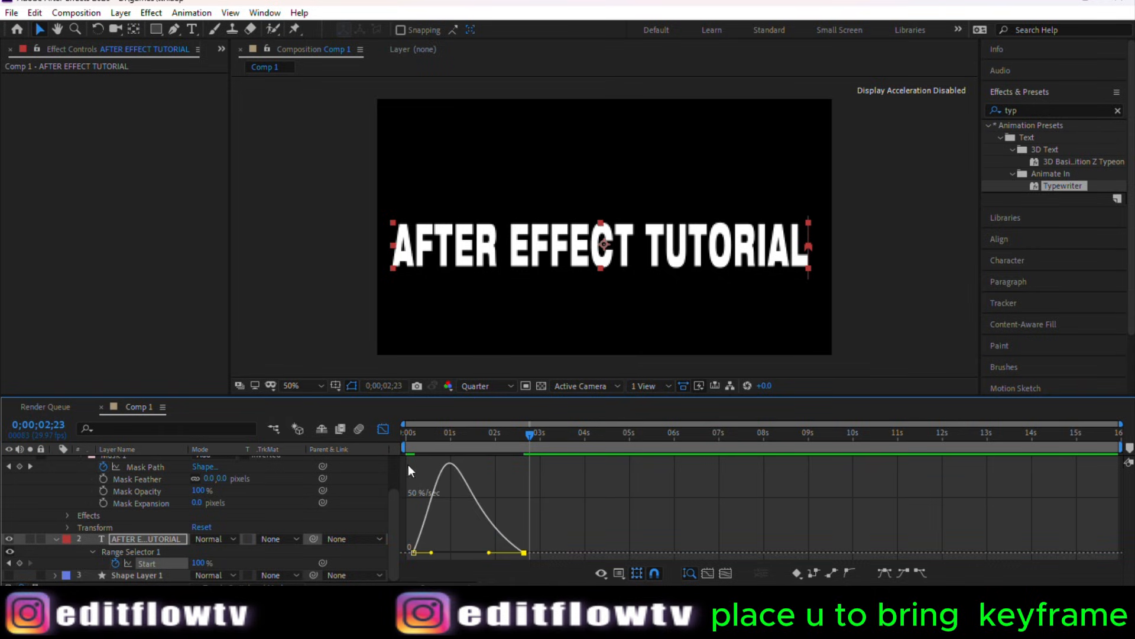
{"action": "left_click", "coordinate": [384, 429]}
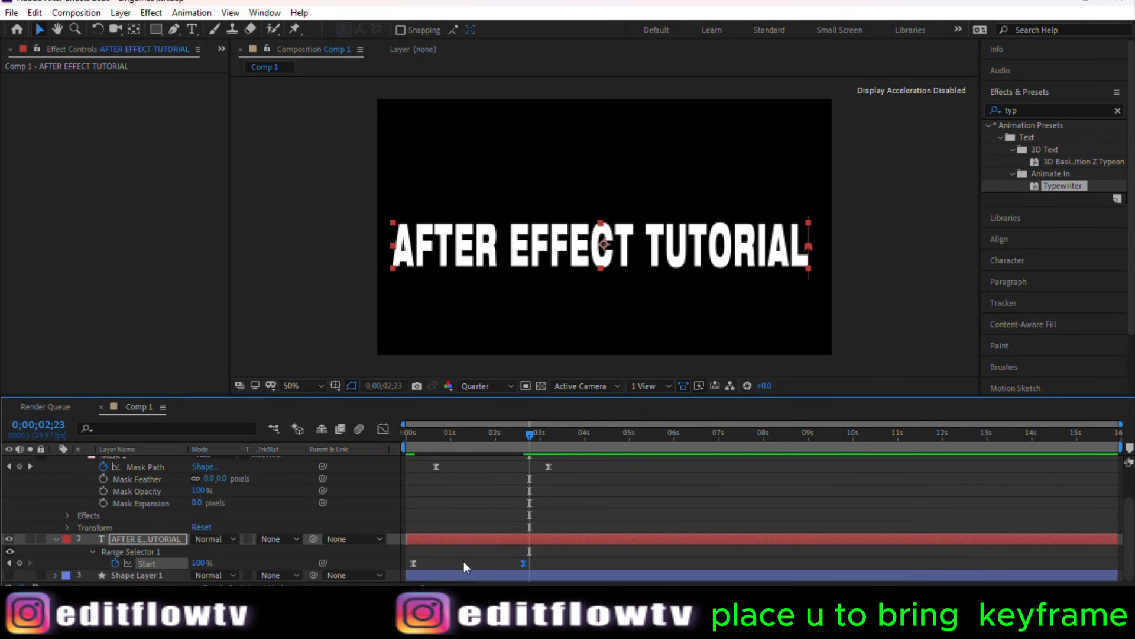
Step: Play back and scrub the first seconds to preview the typewriter reveal
{"action": "left_click", "coordinate": [414, 564]}
{"action": "left_click_drag", "start_coordinate": [530, 446], "coordinate": [392, 477]}
{"action": "key", "text": "space"}
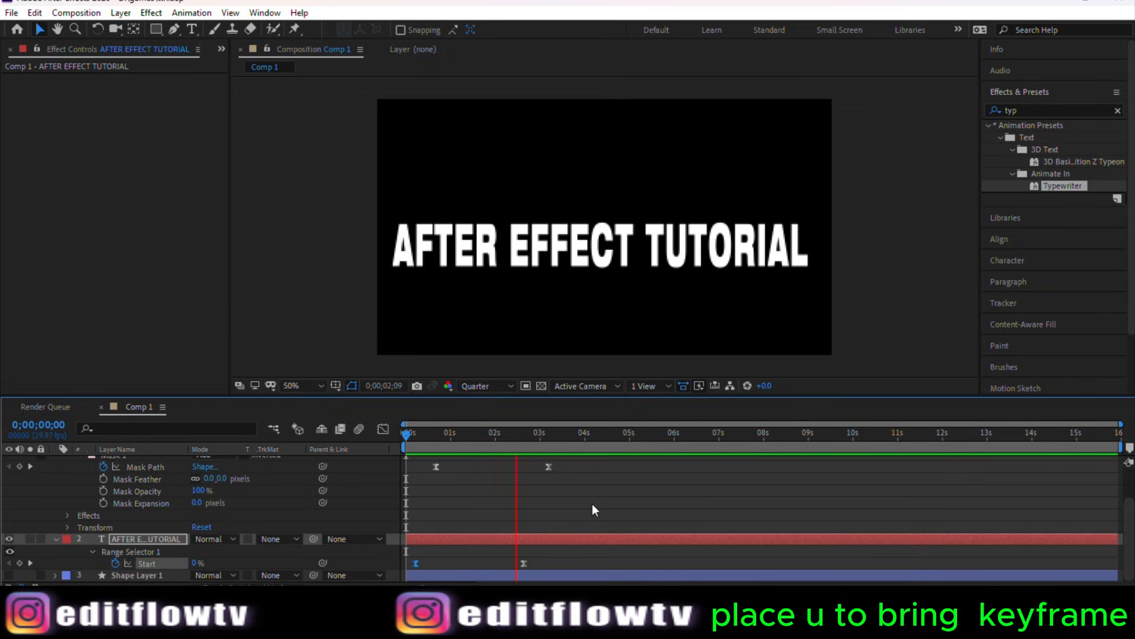
{"action": "key", "text": "space"}
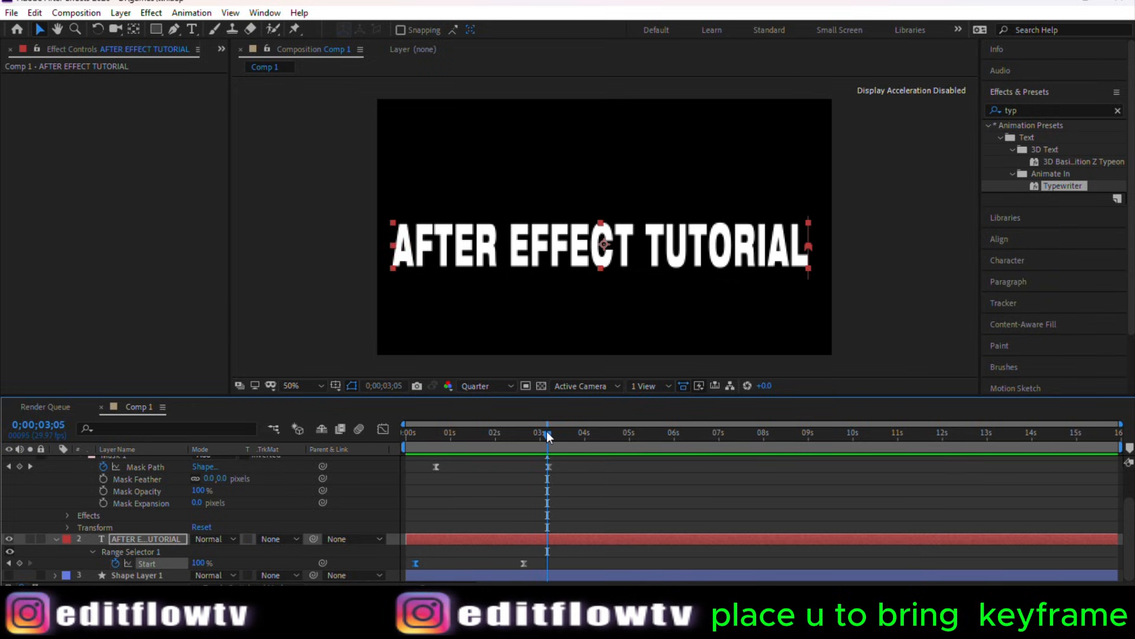
{"action": "left_click_drag", "start_coordinate": [548, 437], "coordinate": [408, 455]}
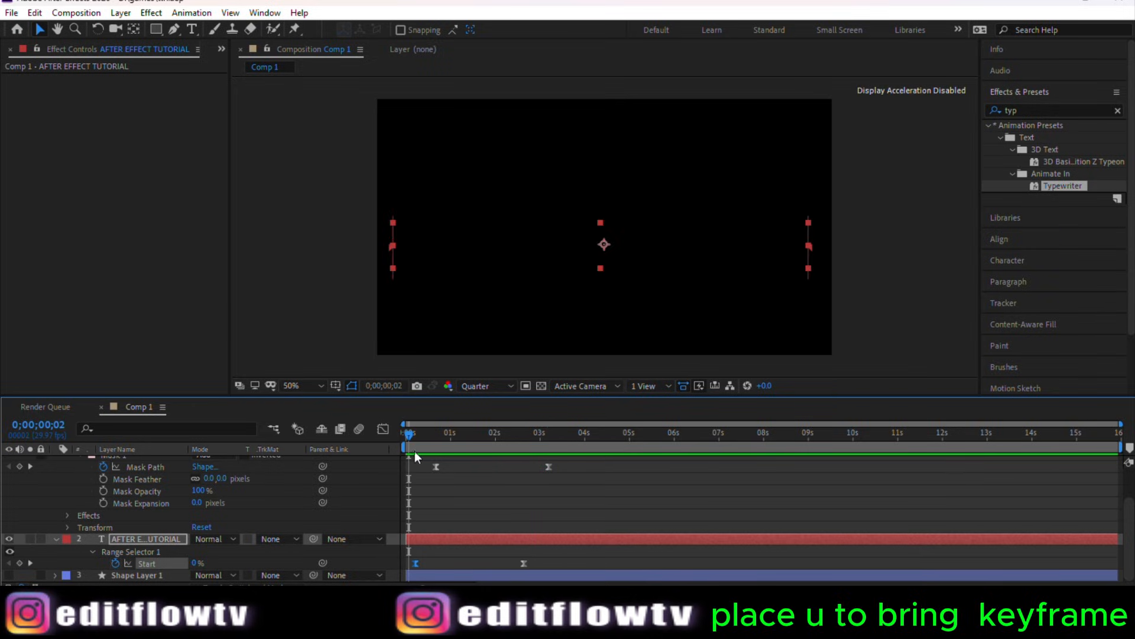
{"action": "key", "text": "space"}
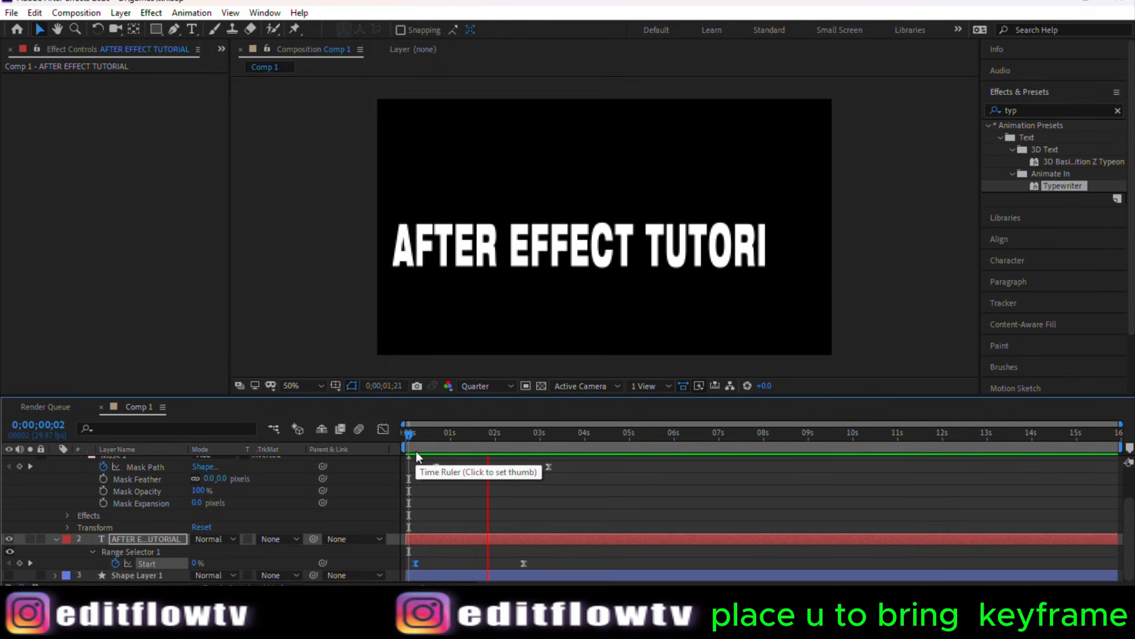
{"action": "mouse_move", "coordinate": [406, 440]}
{"action": "left_mouse_down"}
{"action": "mouse_move", "coordinate": [492, 446]}
{"action": "mouse_move", "coordinate": [402, 460]}
{"action": "left_mouse_up"}
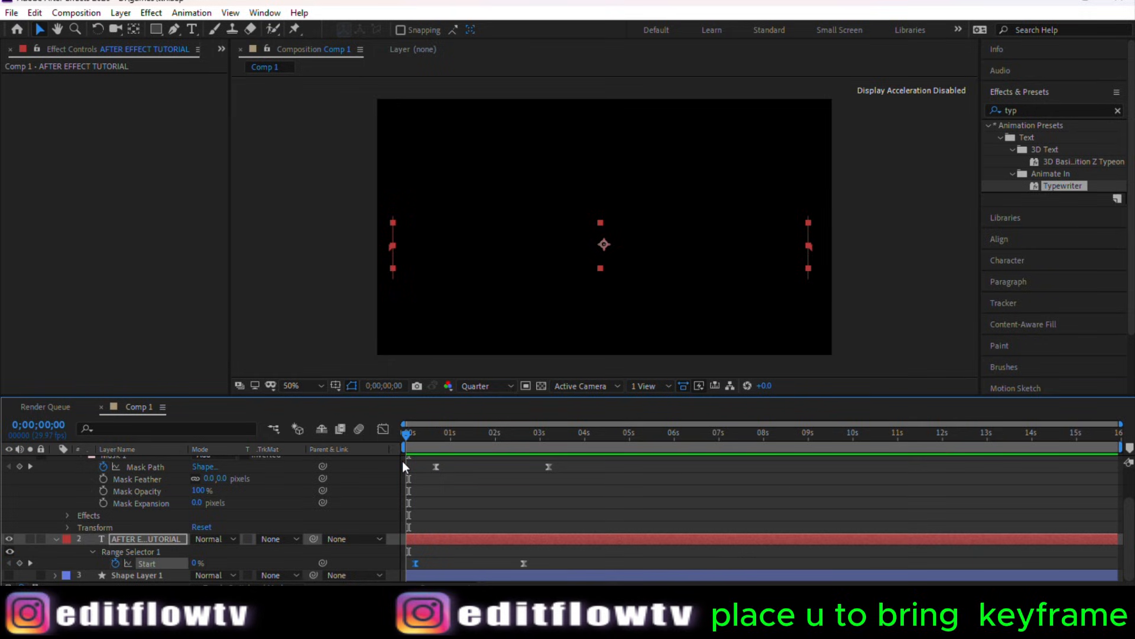
{"action": "key", "text": "space"}
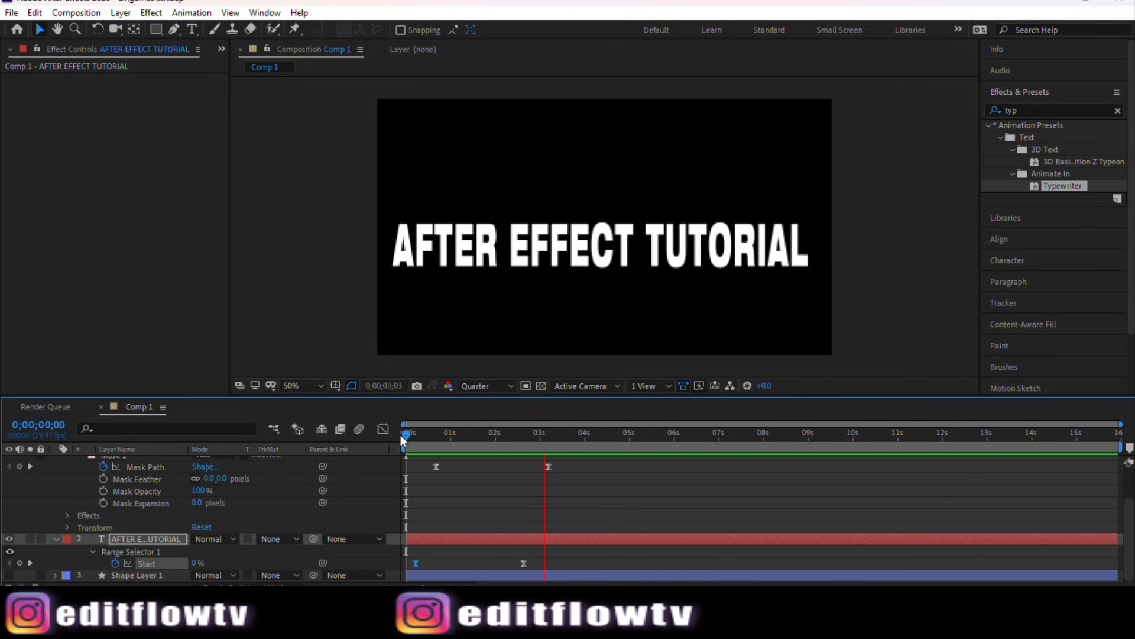
{"action": "left_click_drag", "start_coordinate": [402, 436], "coordinate": [516, 443]}
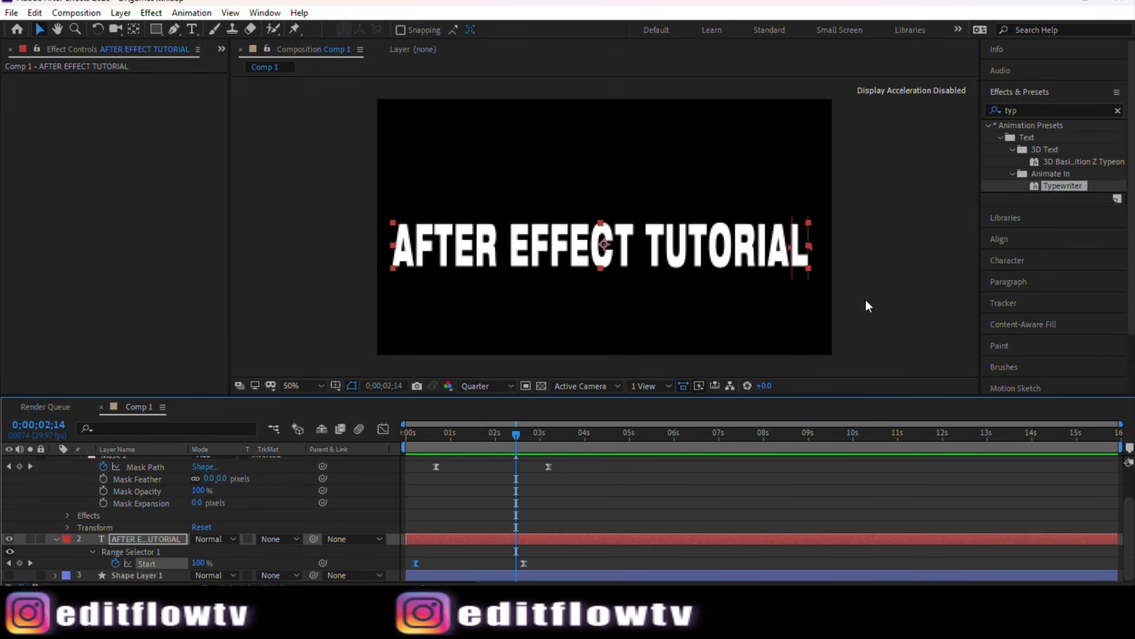
Step: Switch the preview to Full resolution and turn on visibility of the blue AFTER EFFECT TUTORIAL 2 text layer
{"action": "left_click", "coordinate": [481, 387]}
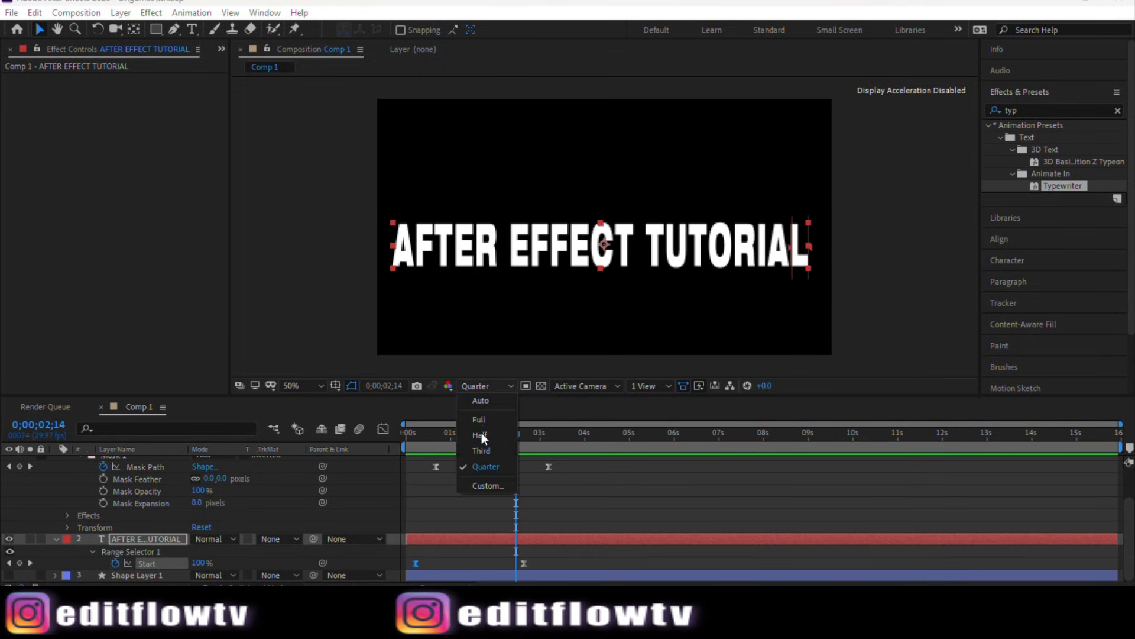
{"action": "left_click", "coordinate": [482, 419]}
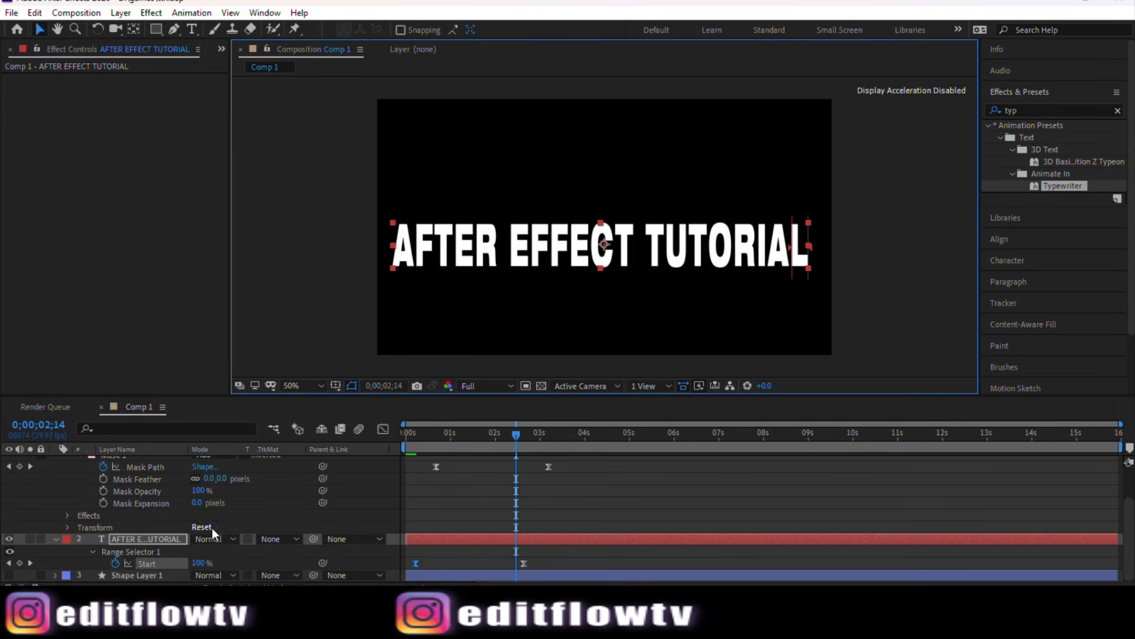
{"action": "scroll", "coordinate": [300, 523], "scroll_direction": "up", "scroll_amount": 1}
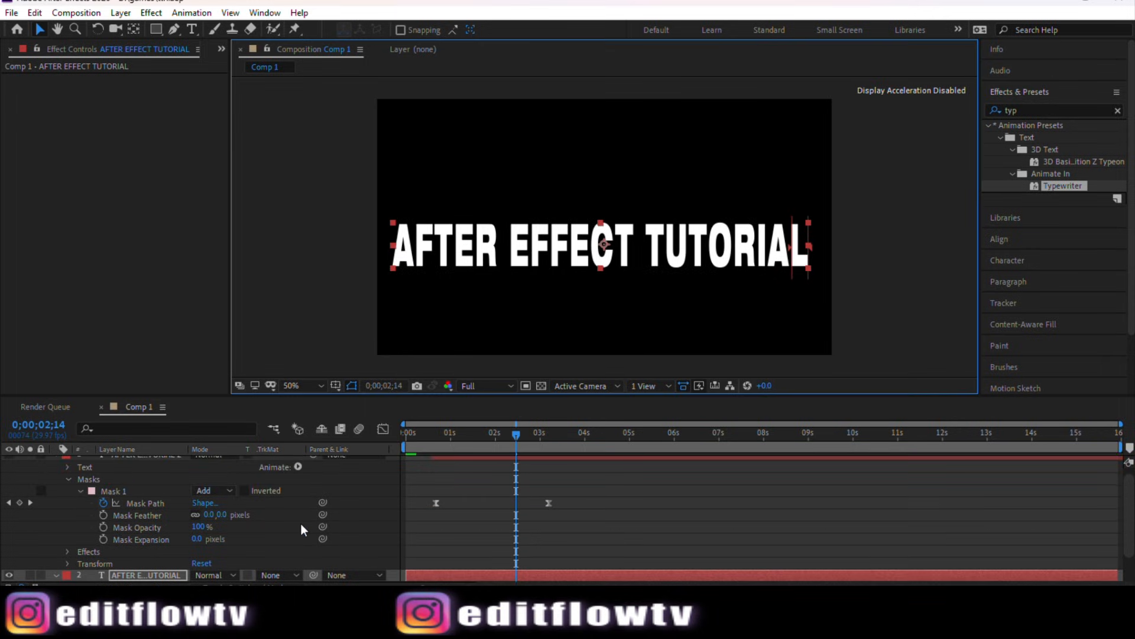
{"action": "scroll", "coordinate": [466, 481], "scroll_direction": "up", "scroll_amount": 1}
{"action": "left_click", "coordinate": [471, 460]}
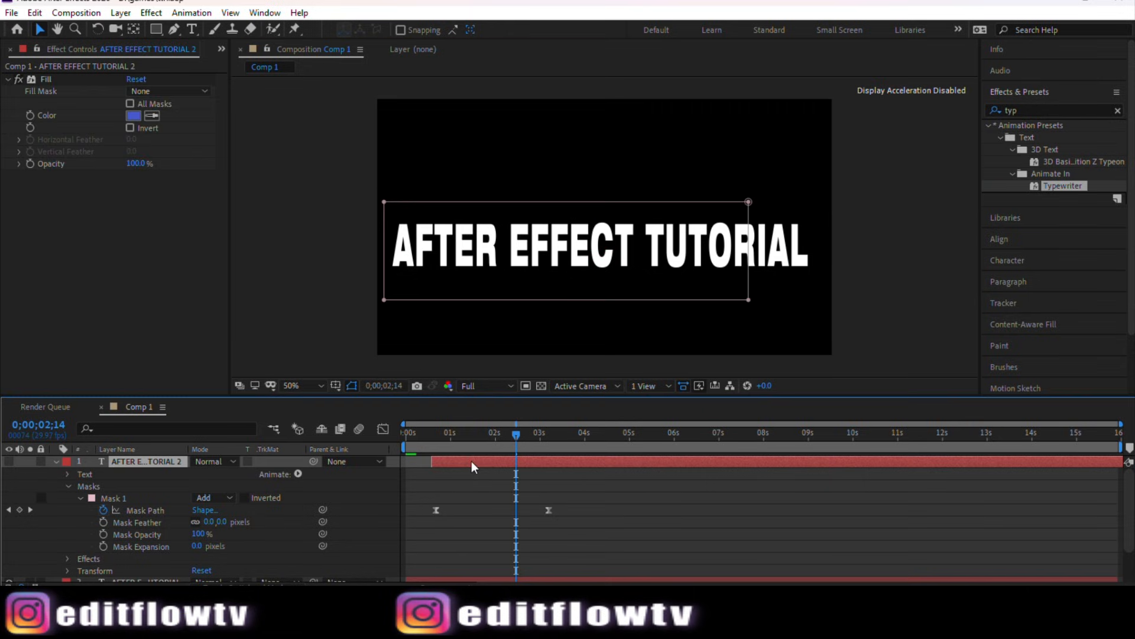
{"action": "left_click_drag", "start_coordinate": [517, 432], "coordinate": [482, 437]}
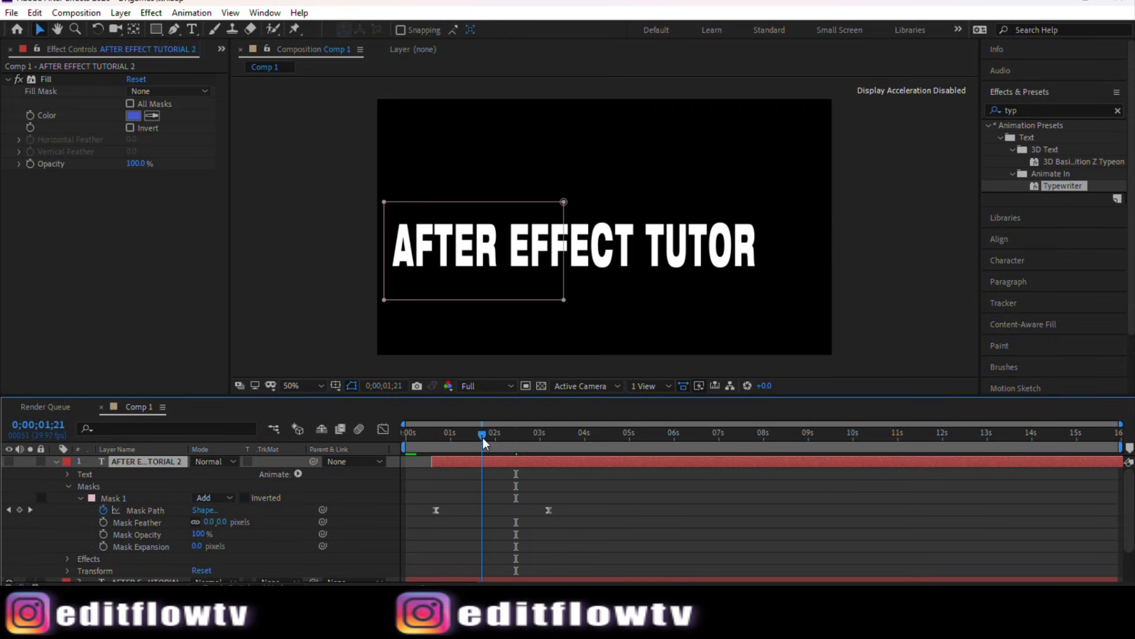
{"action": "left_click", "coordinate": [10, 462]}
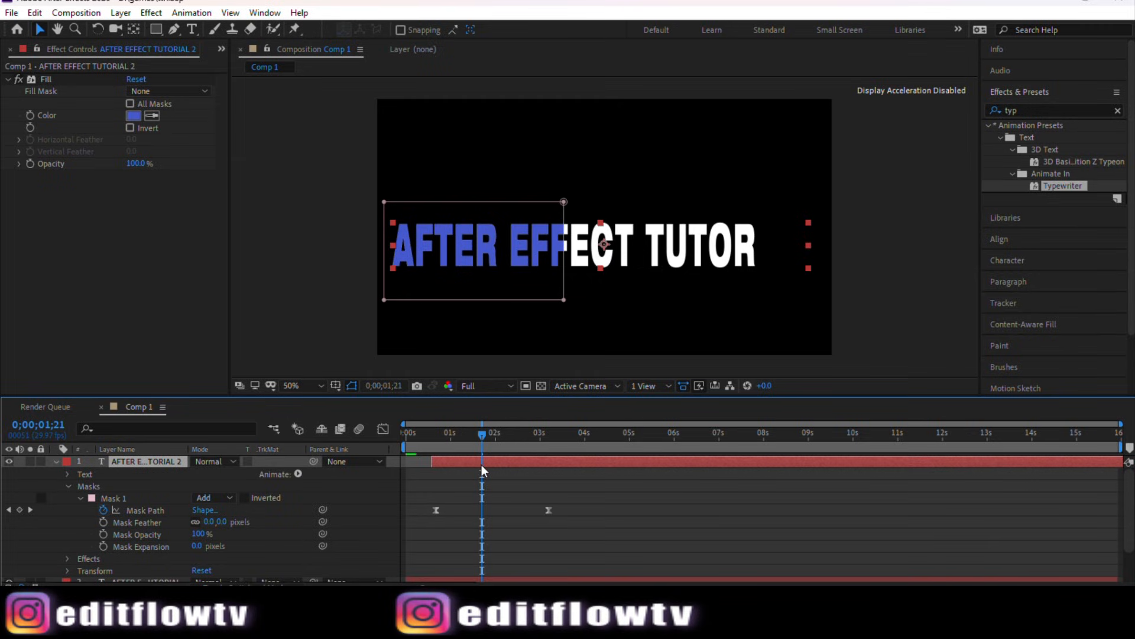
Step: Play back the layered text animation from the start at Quarter resolution to preview it
{"action": "left_click_drag", "start_coordinate": [481, 464], "coordinate": [403, 453]}
{"action": "left_click", "coordinate": [486, 388]}
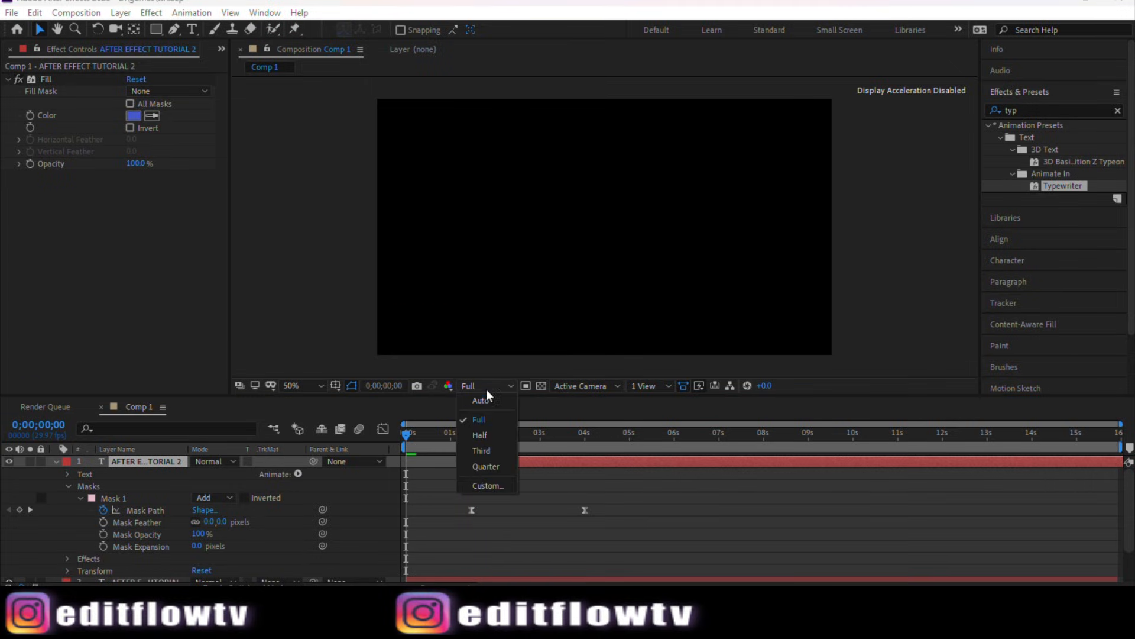
{"action": "left_click", "coordinate": [488, 467]}
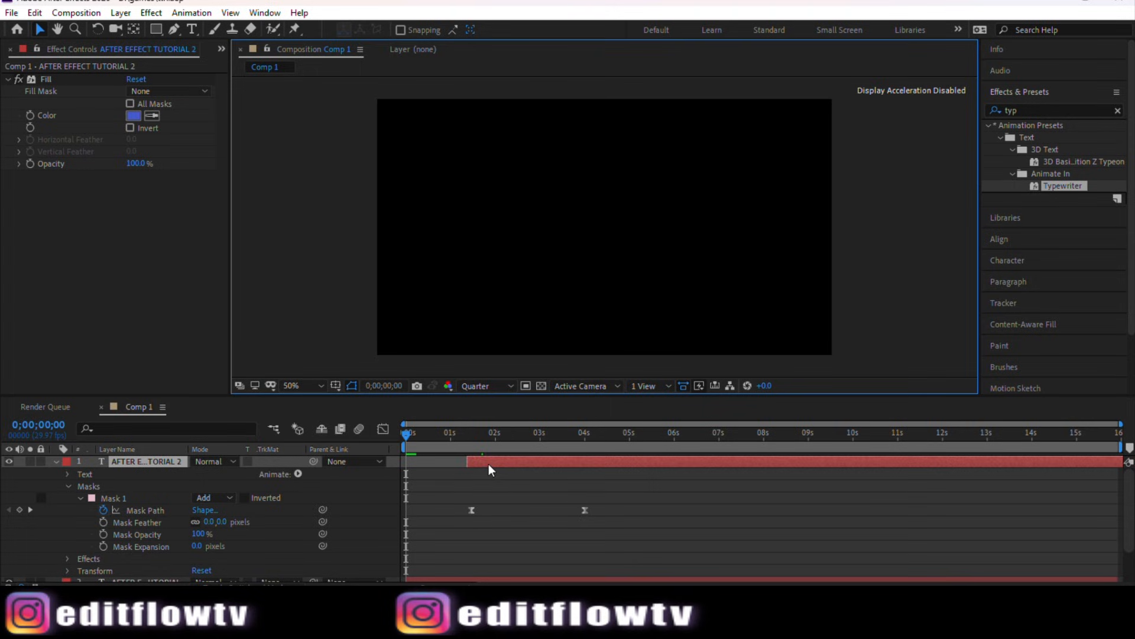
{"action": "key", "text": "space"}
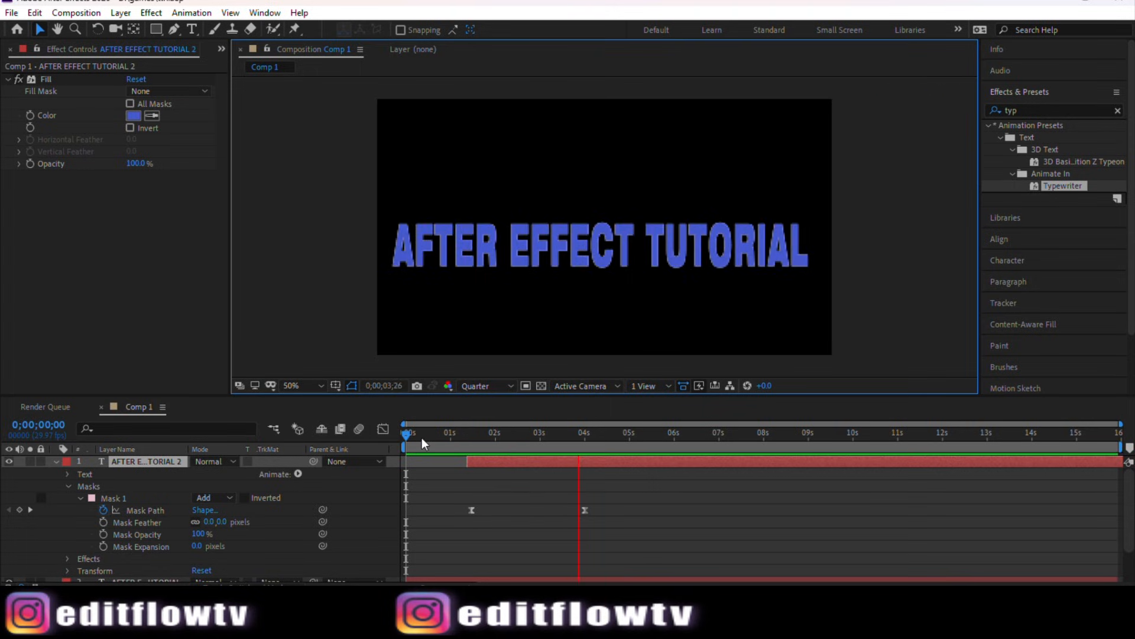
{"action": "left_click_drag", "start_coordinate": [408, 444], "coordinate": [454, 443]}
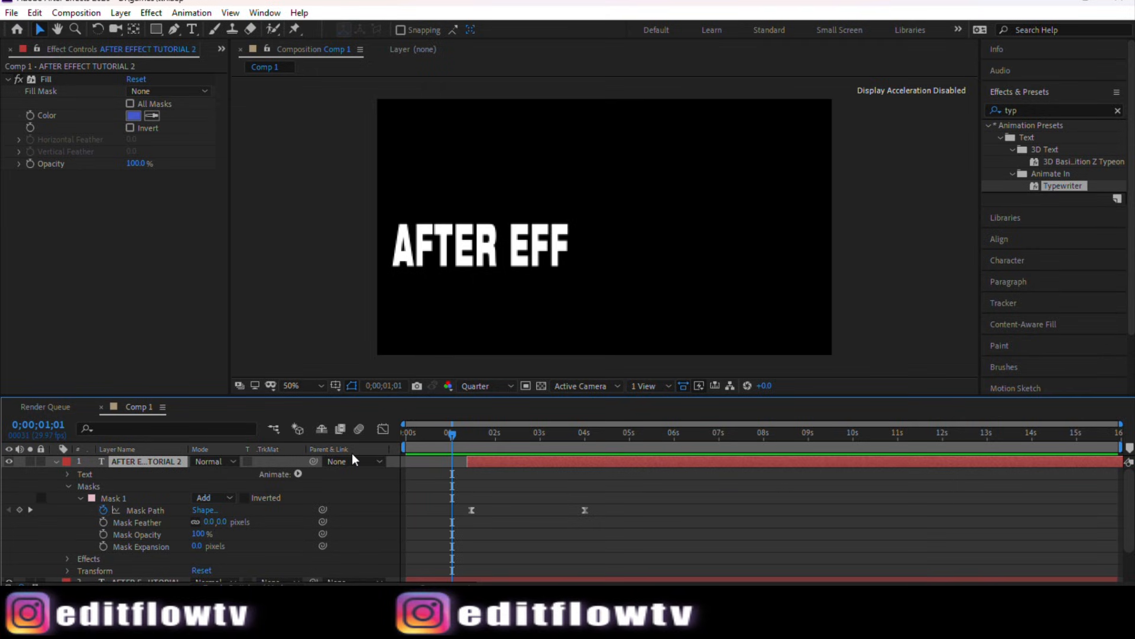
Step: Move Shape Layer 1 to the top of the layer stack
{"action": "scroll", "coordinate": [353, 453], "scroll_direction": "down", "scroll_amount": 3}
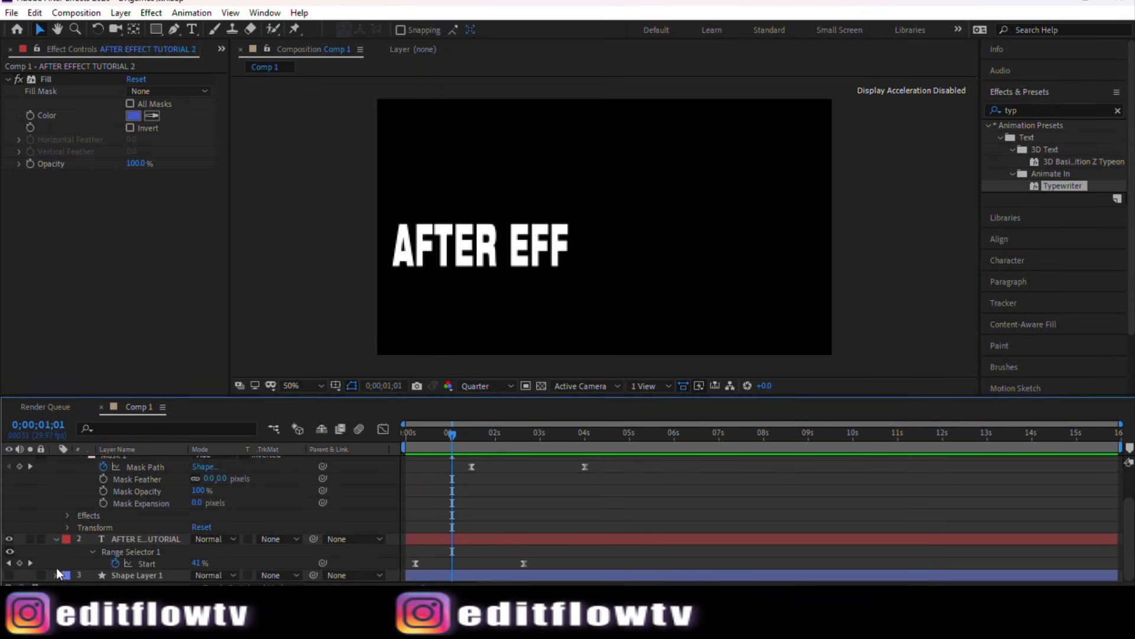
{"action": "left_click", "coordinate": [114, 573]}
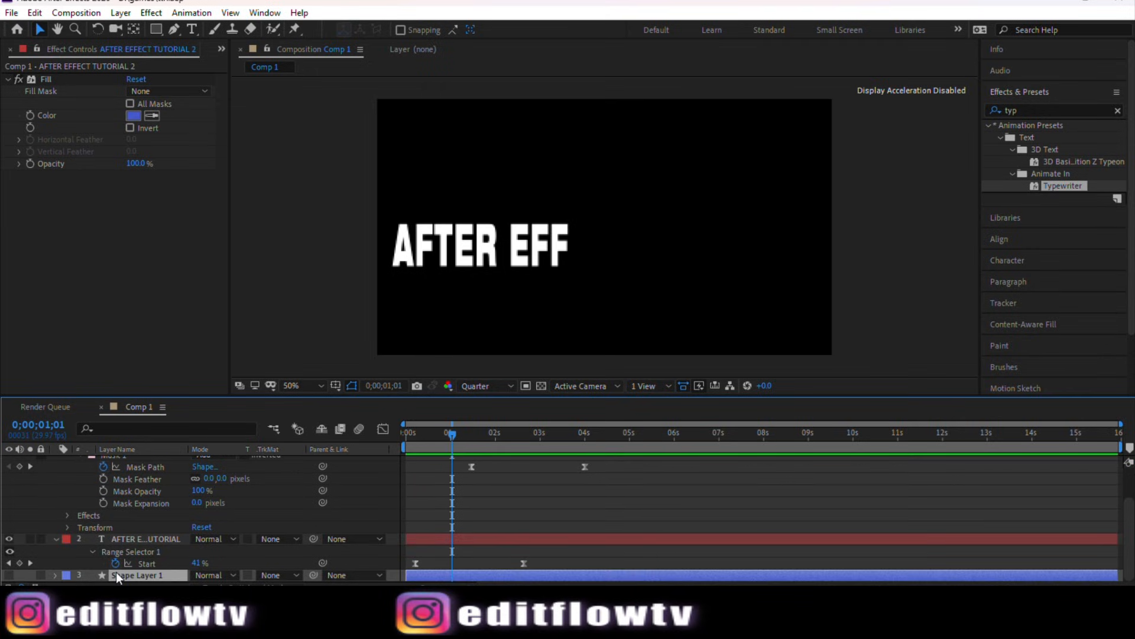
{"action": "left_click", "coordinate": [11, 574]}
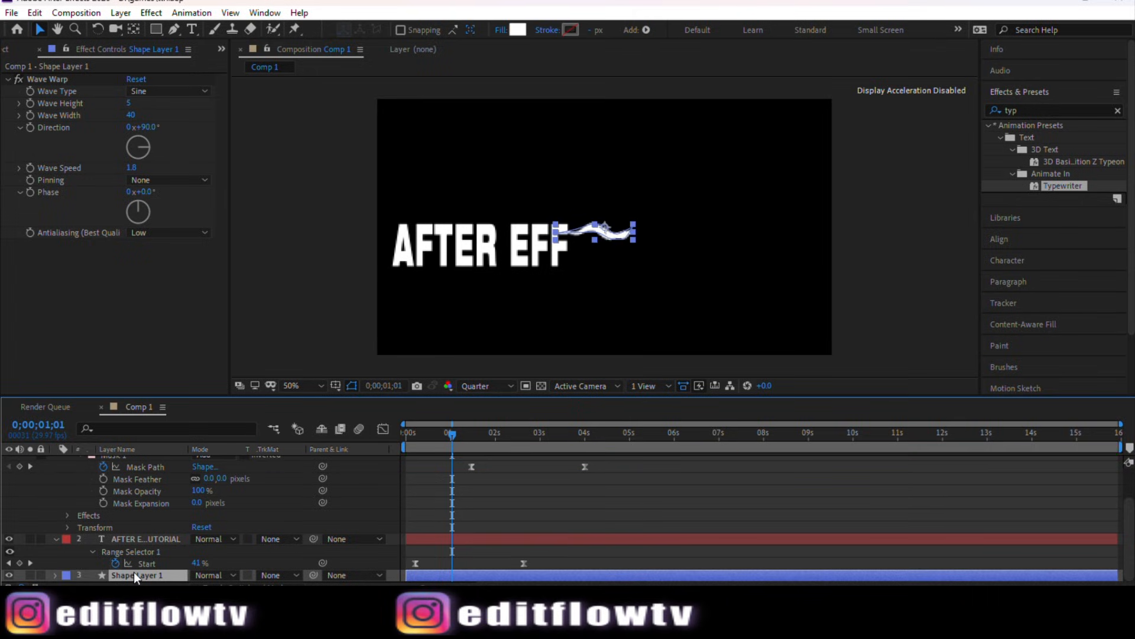
{"action": "left_click_drag", "start_coordinate": [134, 573], "coordinate": [140, 459]}
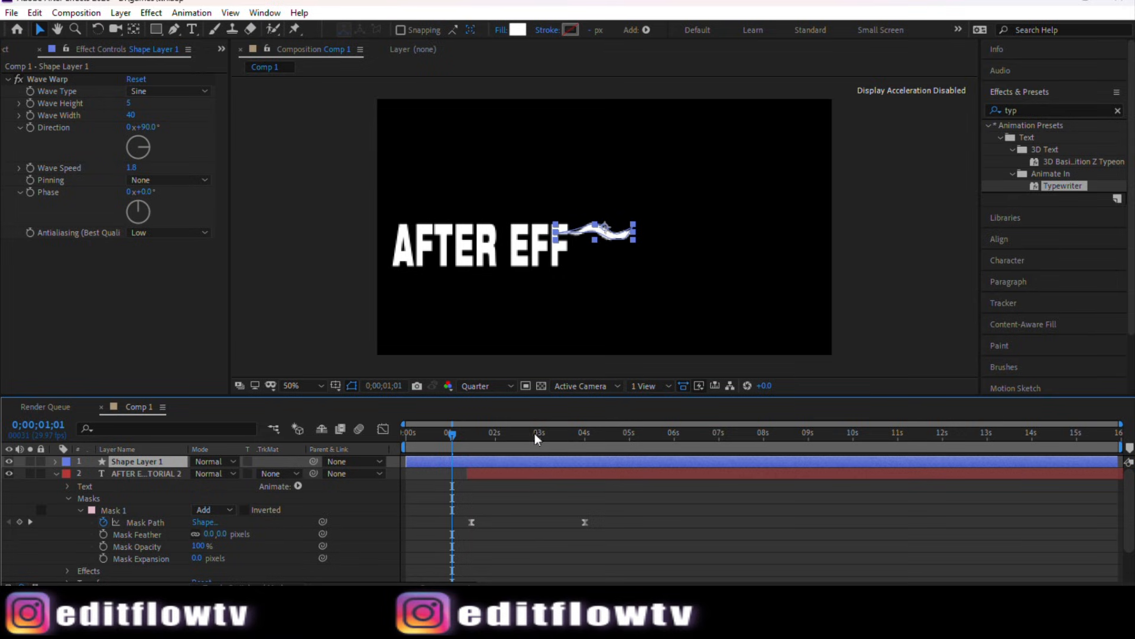
Step: Search the effects for fill and apply the Fill effect to the wavy shape layer
{"action": "left_click_drag", "start_coordinate": [455, 435], "coordinate": [499, 440]}
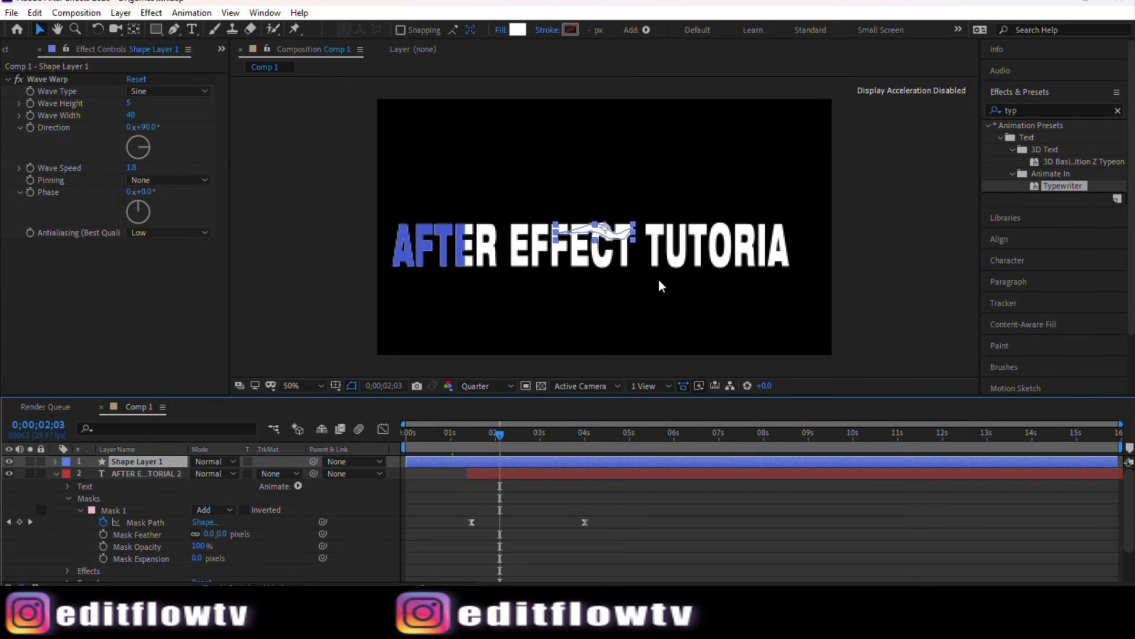
{"action": "key", "text": "period"}
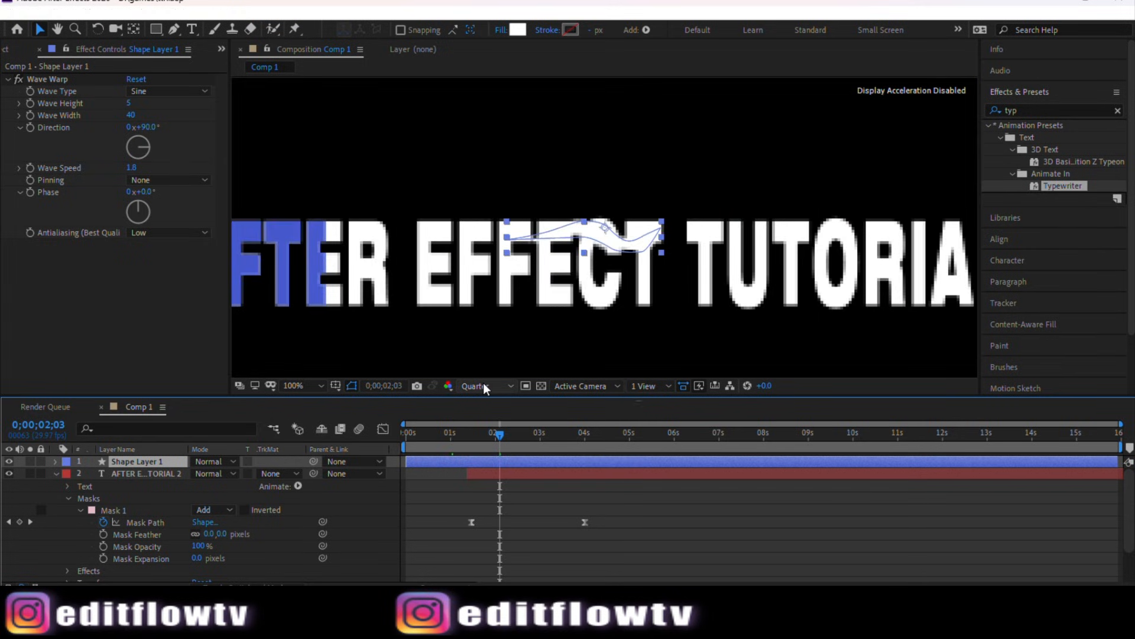
{"action": "left_click", "coordinate": [484, 384]}
{"action": "left_click", "coordinate": [489, 415]}
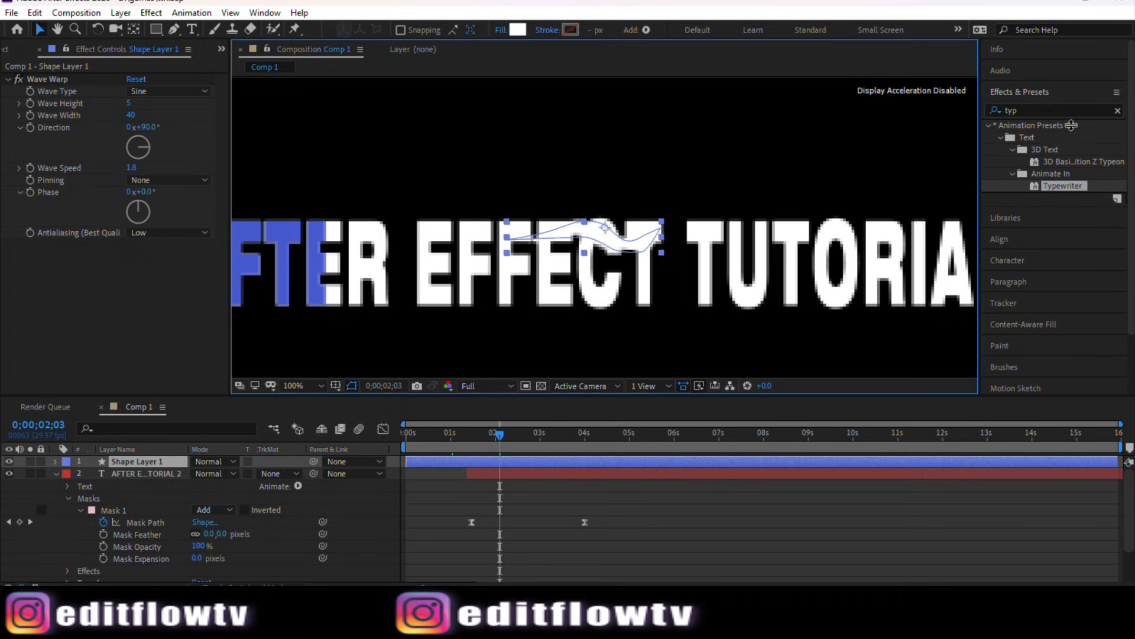
{"action": "left_click", "coordinate": [1032, 111]}
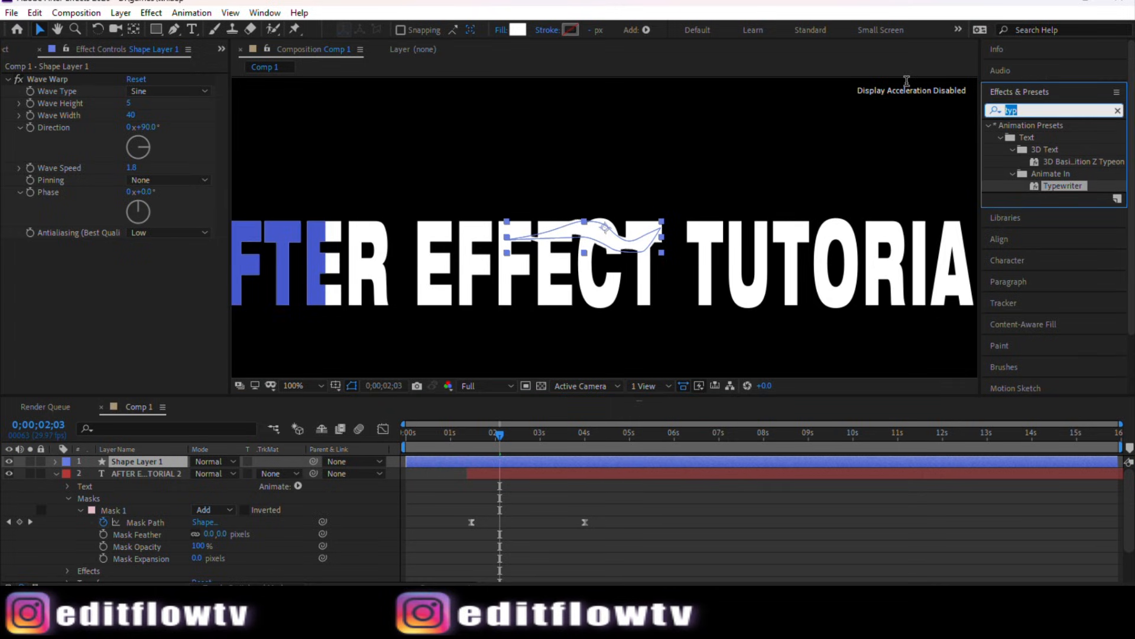
{"action": "type", "text": "fill"}
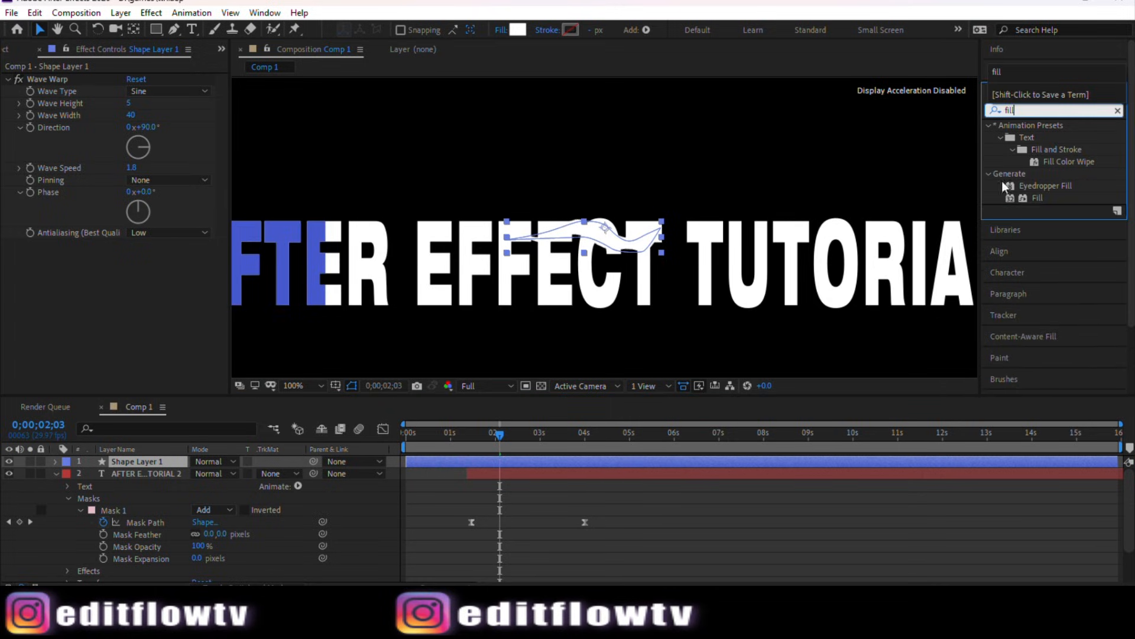
{"action": "left_click", "coordinate": [1037, 198]}
{"action": "left_click_drag", "start_coordinate": [1041, 199], "coordinate": [571, 462]}
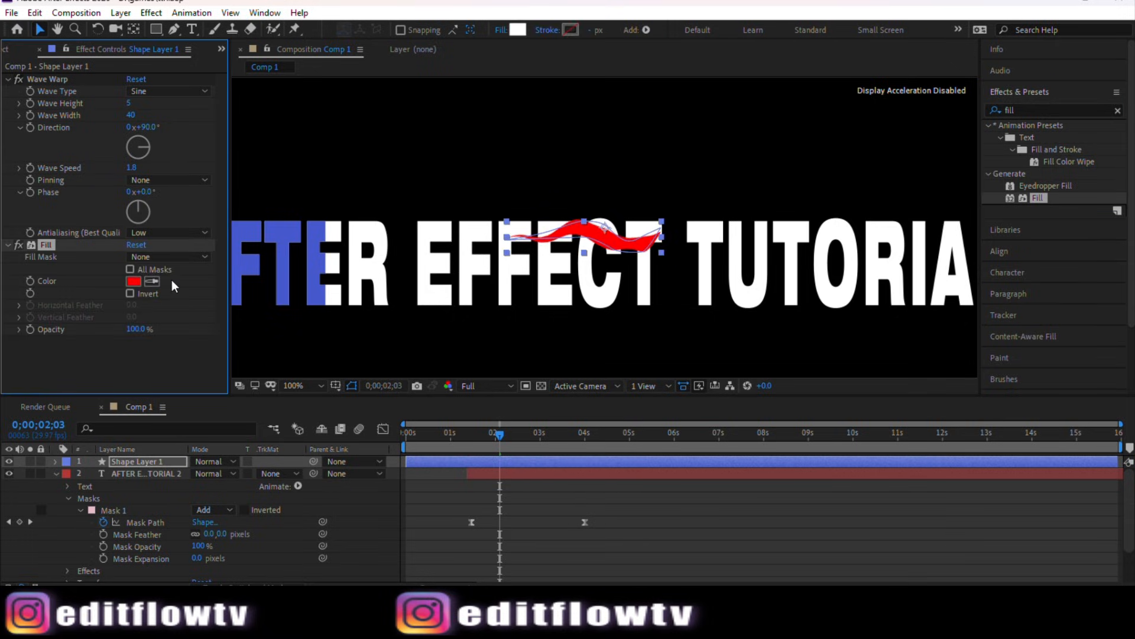
Step: Set the shape's Fill color by sampling the blue text with the eyedropper
{"action": "left_click", "coordinate": [152, 281]}
{"action": "left_click", "coordinate": [319, 232]}
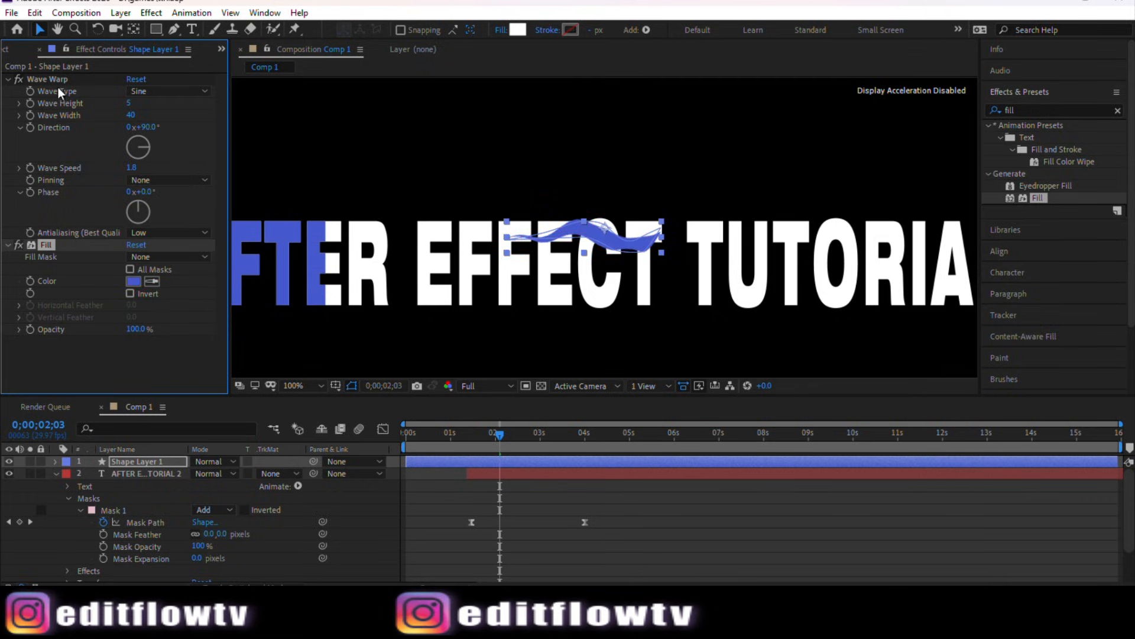
{"action": "left_click", "coordinate": [58, 29]}
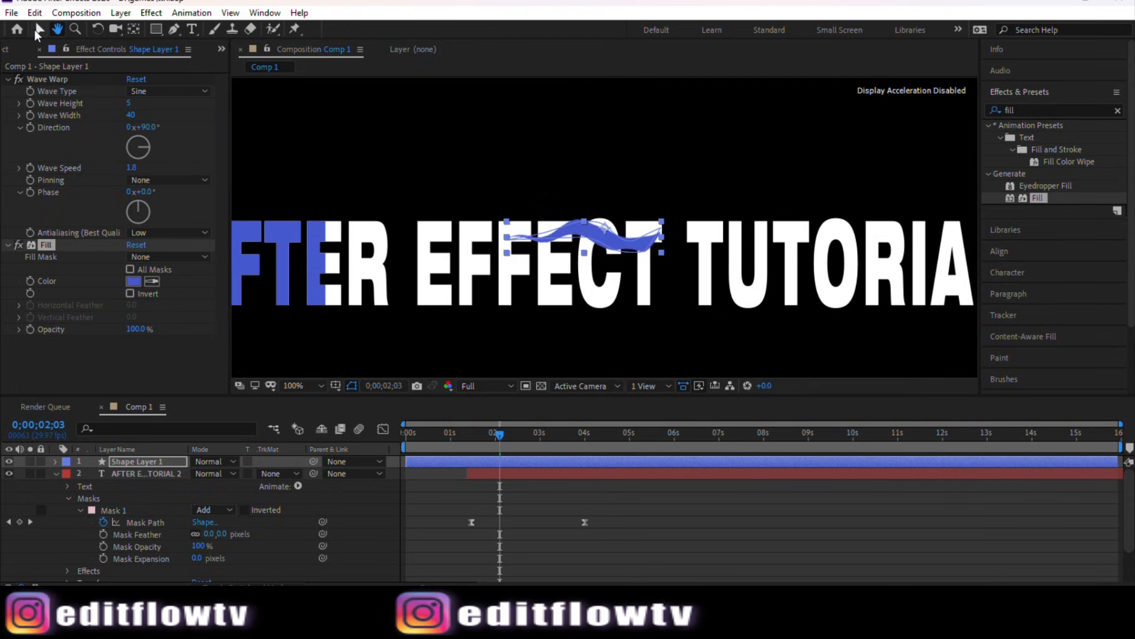
{"action": "left_click", "coordinate": [39, 29]}
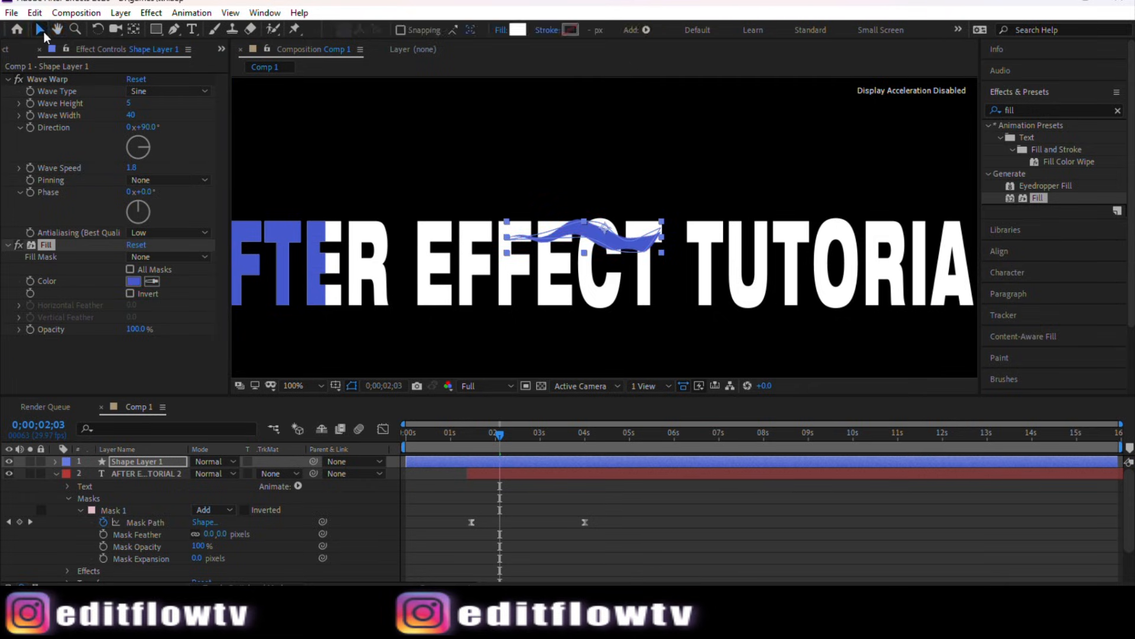
{"action": "left_click", "coordinate": [520, 170]}
{"action": "key", "text": "F10"}
{"action": "scroll", "coordinate": [615, 383], "scroll_direction": "down", "scroll_amount": 1}
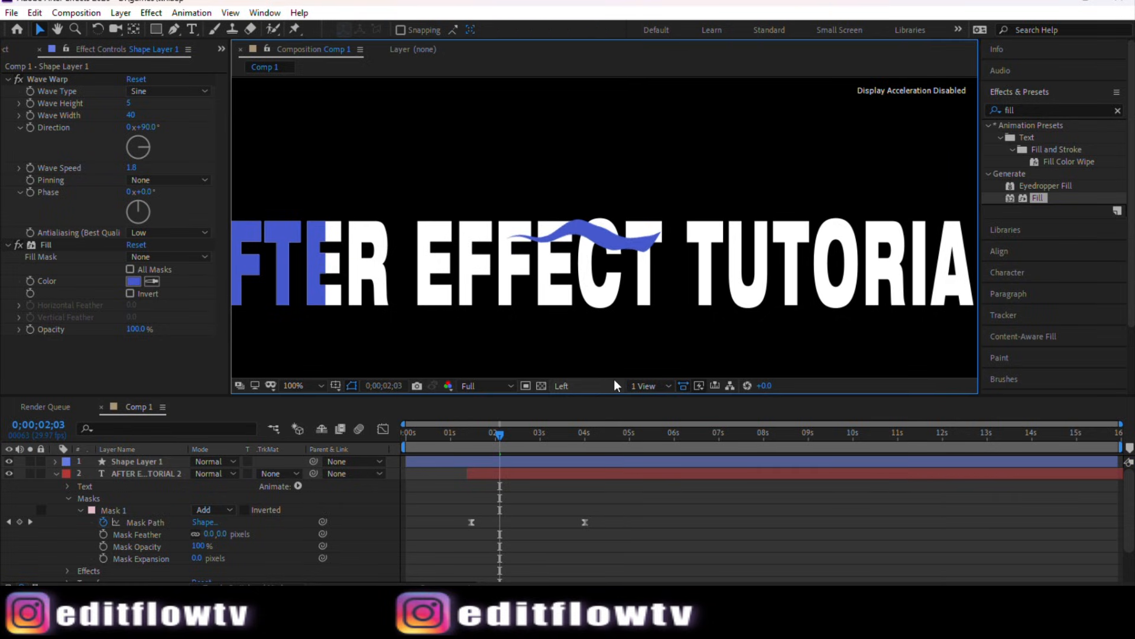
{"action": "scroll", "coordinate": [615, 280], "scroll_direction": "down", "scroll_amount": 1}
{"action": "scroll", "coordinate": [615, 281], "scroll_direction": "up", "scroll_amount": 1}
{"action": "scroll", "coordinate": [616, 285], "scroll_direction": "down", "scroll_amount": 1}
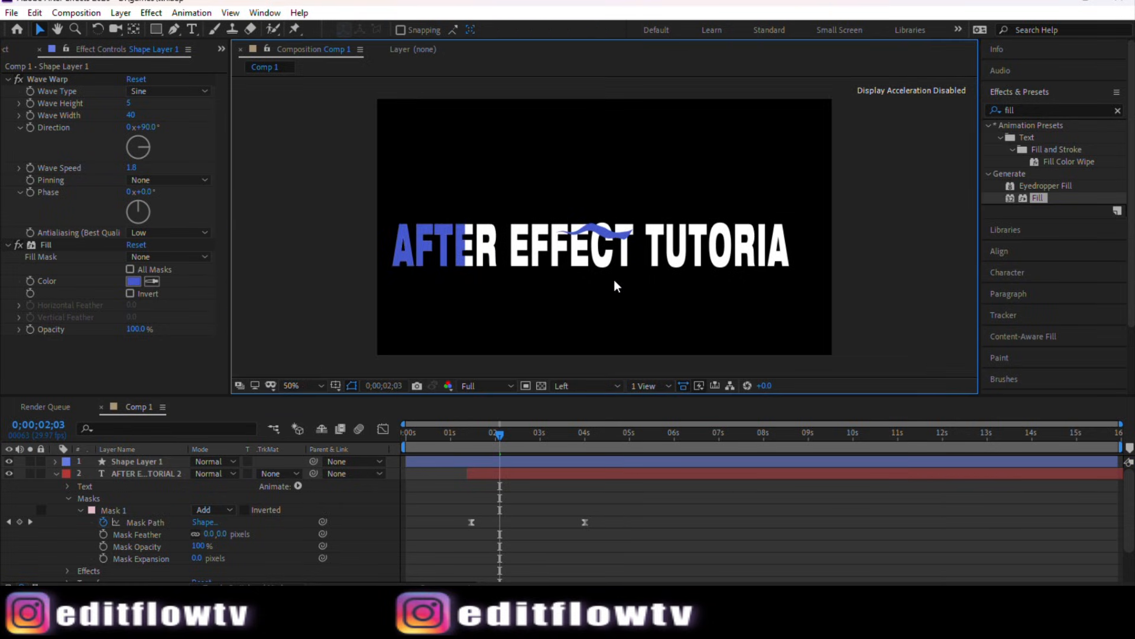
Step: Play the text animation from about 1;23 to preview the blue reveal with the shape
{"action": "mouse_move", "coordinate": [497, 435]}
{"action": "left_mouse_down"}
{"action": "mouse_move", "coordinate": [403, 442]}
{"action": "mouse_move", "coordinate": [490, 445]}
{"action": "mouse_move", "coordinate": [401, 439]}
{"action": "mouse_move", "coordinate": [486, 451]}
{"action": "left_mouse_up"}
{"action": "left_click", "coordinate": [490, 471]}
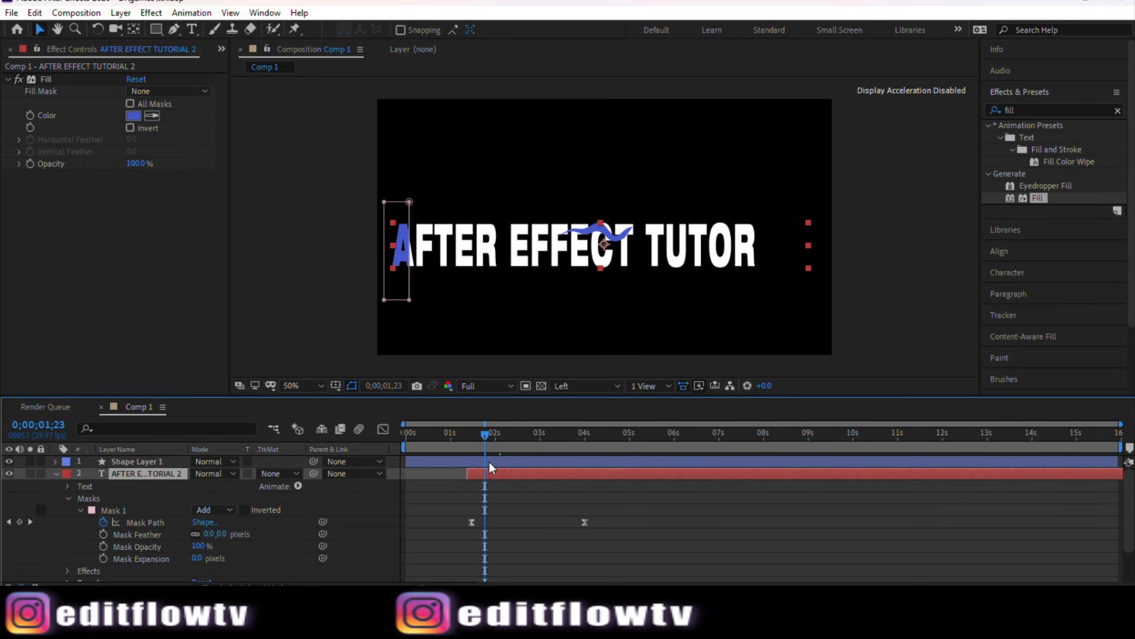
{"action": "key", "text": "space"}
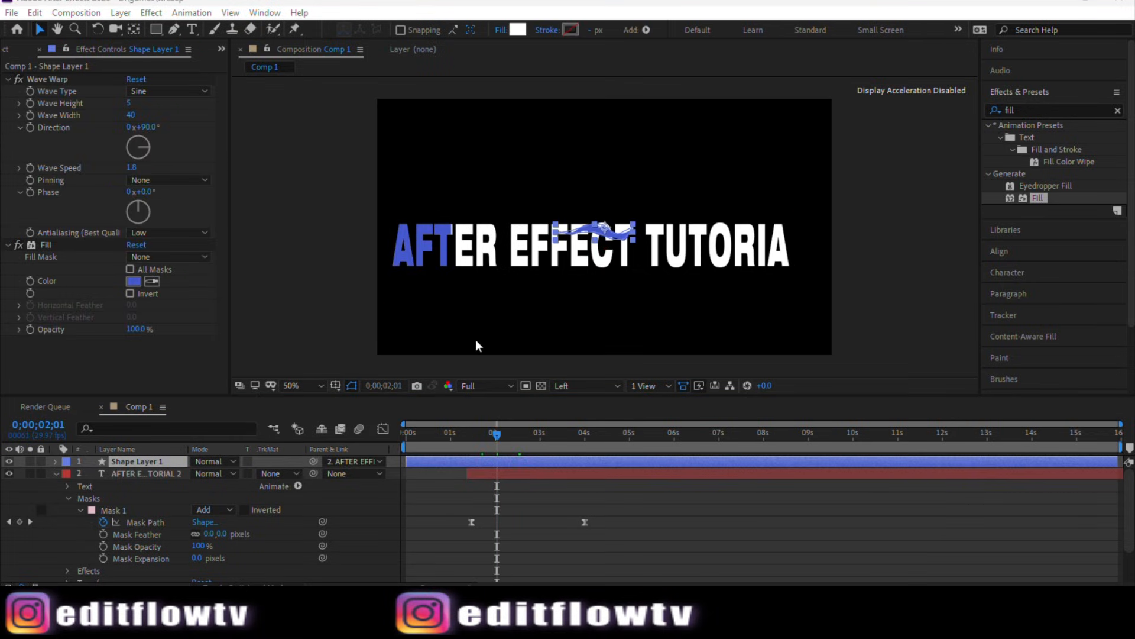
Step: Parent Shape Layer 1 to the AFTER EFFECT TUTORIAL 2 layer and move the wave shape over the start of the text
{"action": "left_click", "coordinate": [9, 463]}
{"action": "left_click", "coordinate": [9, 463]}
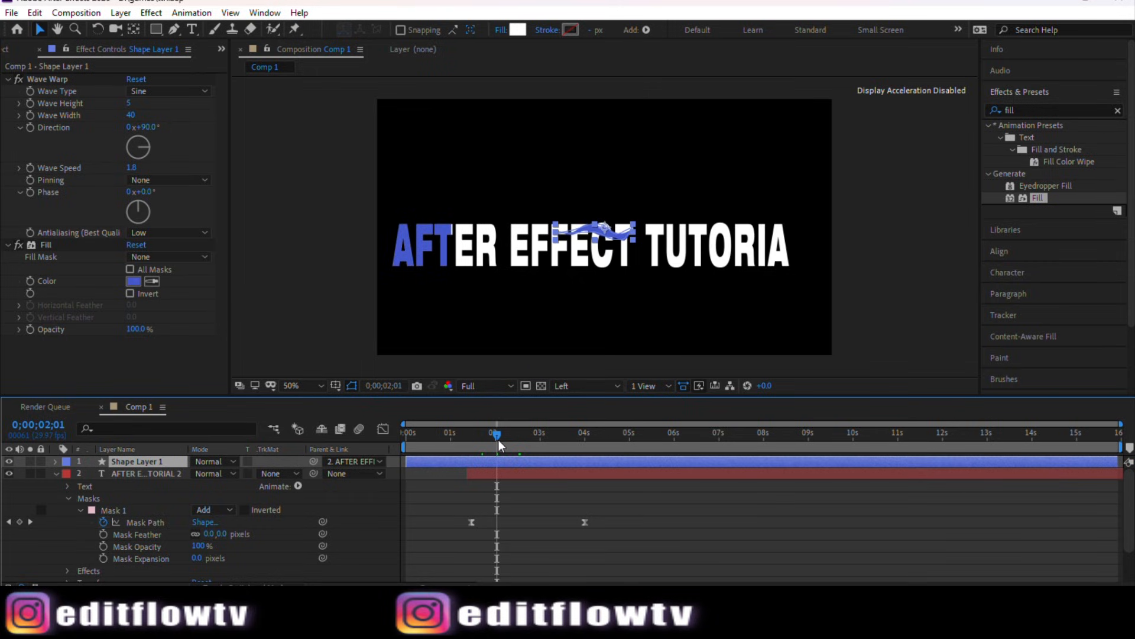
{"action": "left_click_drag", "start_coordinate": [498, 439], "coordinate": [479, 442]}
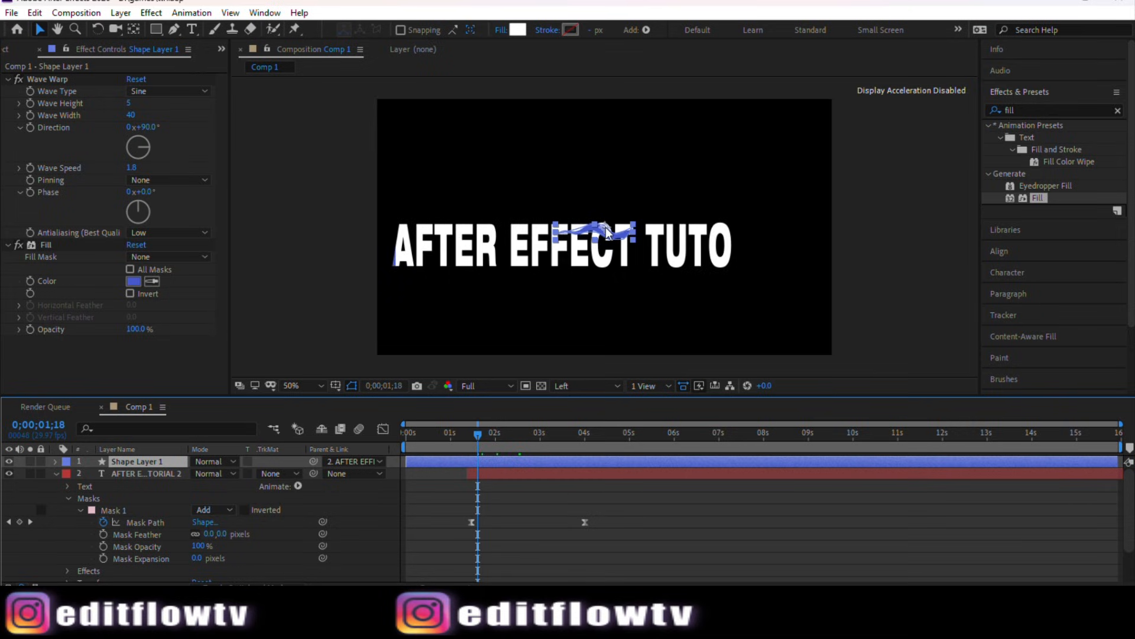
{"action": "left_click_drag", "start_coordinate": [606, 230], "coordinate": [443, 232]}
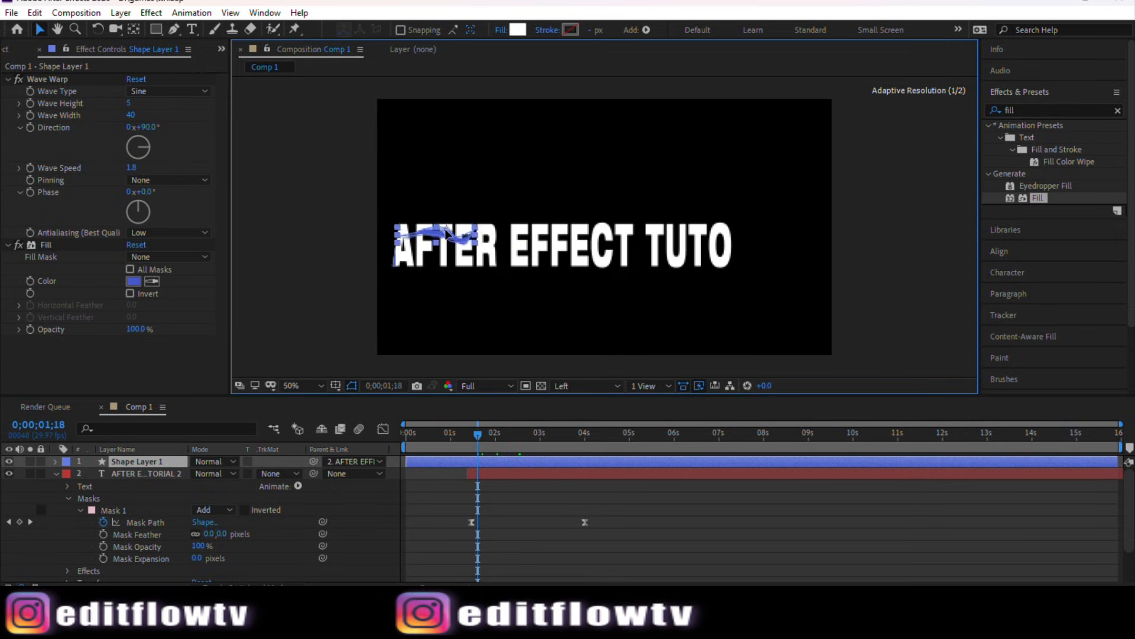
{"action": "left_click", "coordinate": [487, 385]}
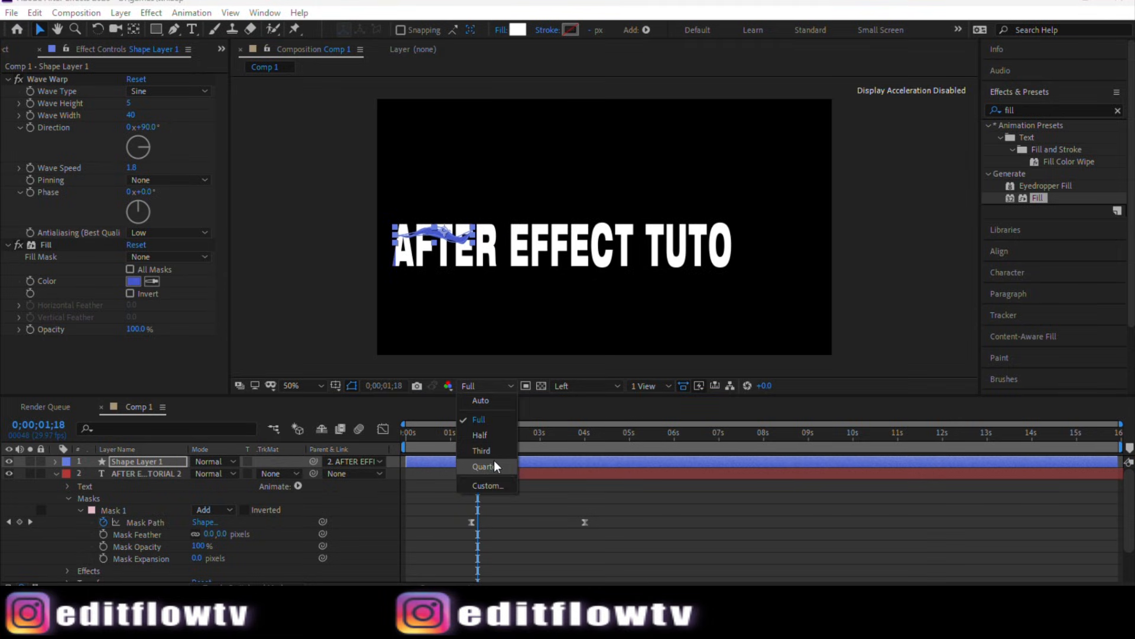
{"action": "left_click", "coordinate": [494, 461]}
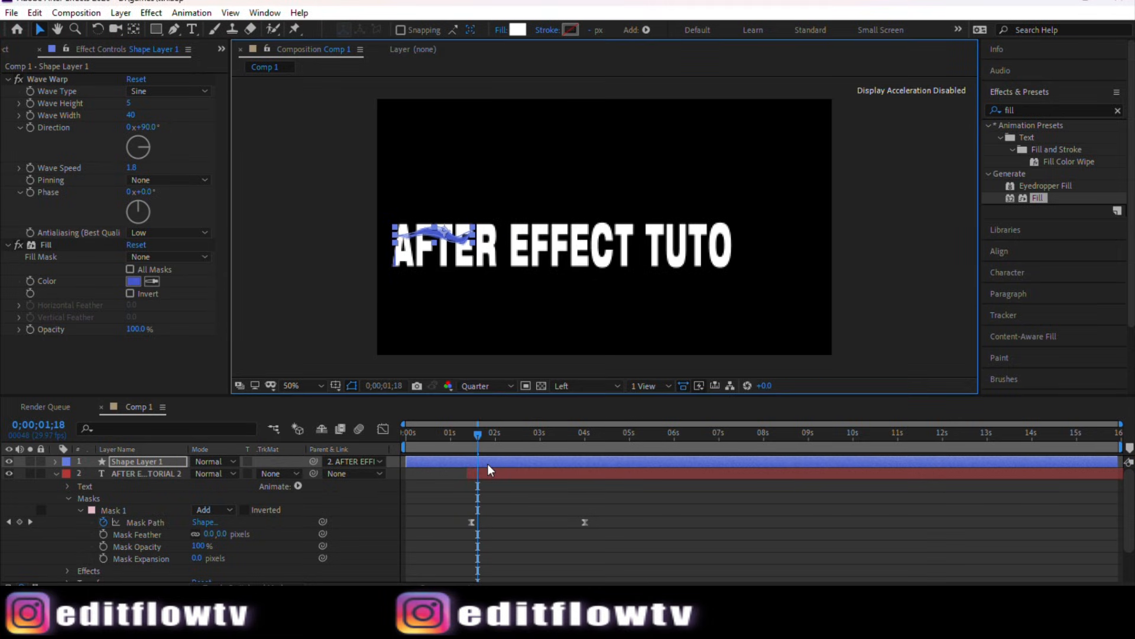
{"action": "left_click", "coordinate": [860, 236]}
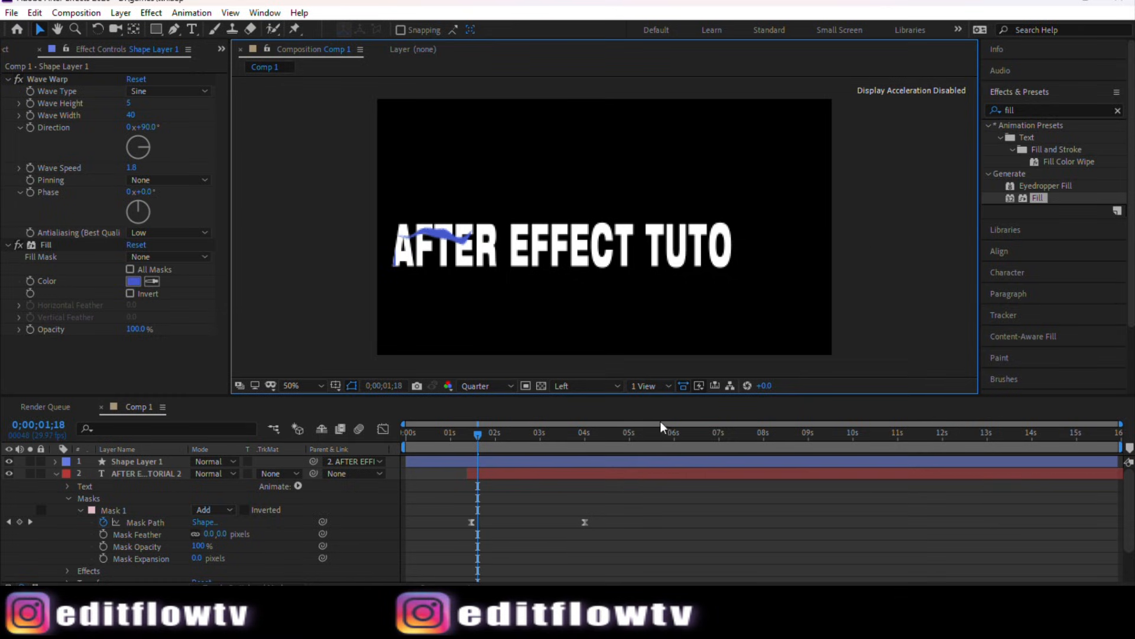
{"action": "left_click", "coordinate": [473, 460]}
{"action": "left_click", "coordinate": [475, 461]}
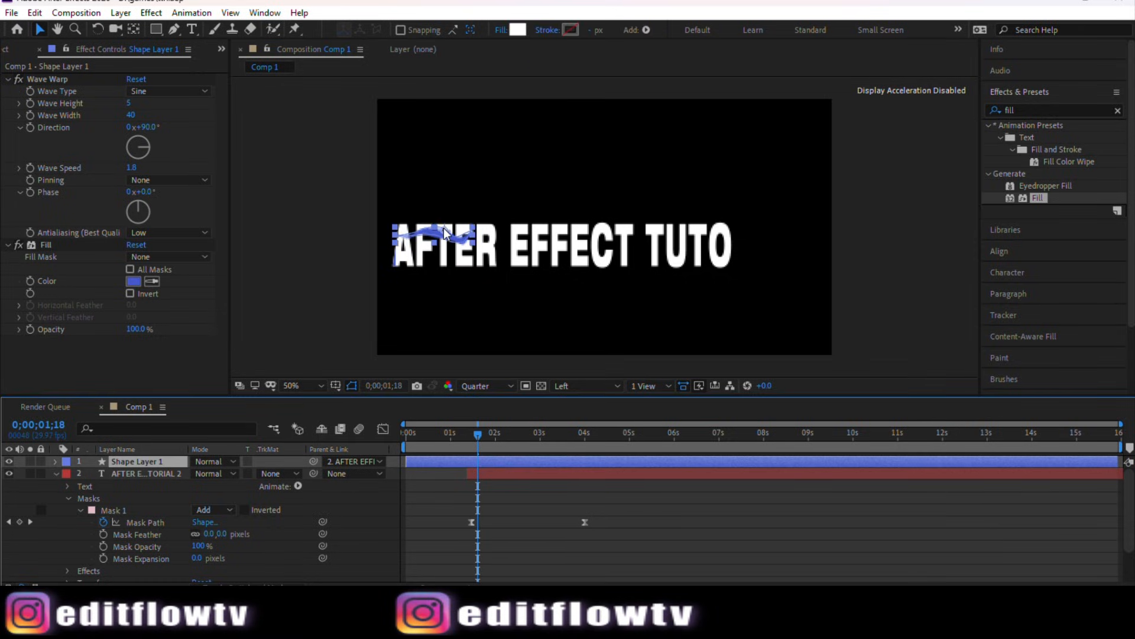
{"action": "left_click_drag", "start_coordinate": [445, 233], "coordinate": [439, 228]}
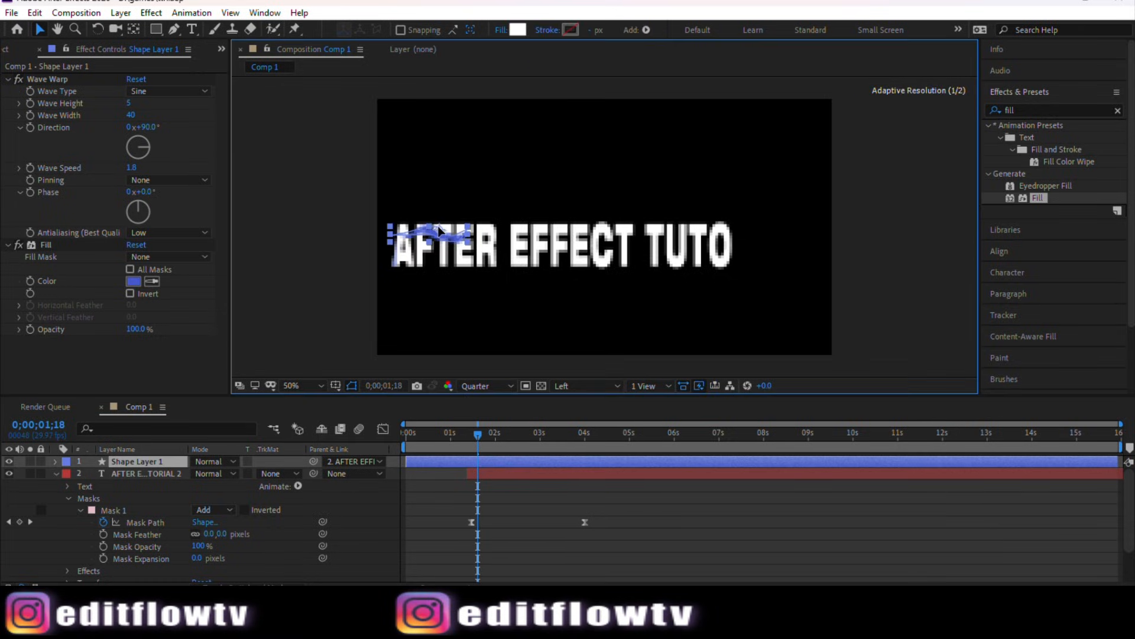
Step: Set a Position keyframe on Shape Layer 1 at about 0;00;01;14
{"action": "left_click", "coordinate": [473, 435]}
{"action": "left_click_drag", "start_coordinate": [470, 439], "coordinate": [470, 442]}
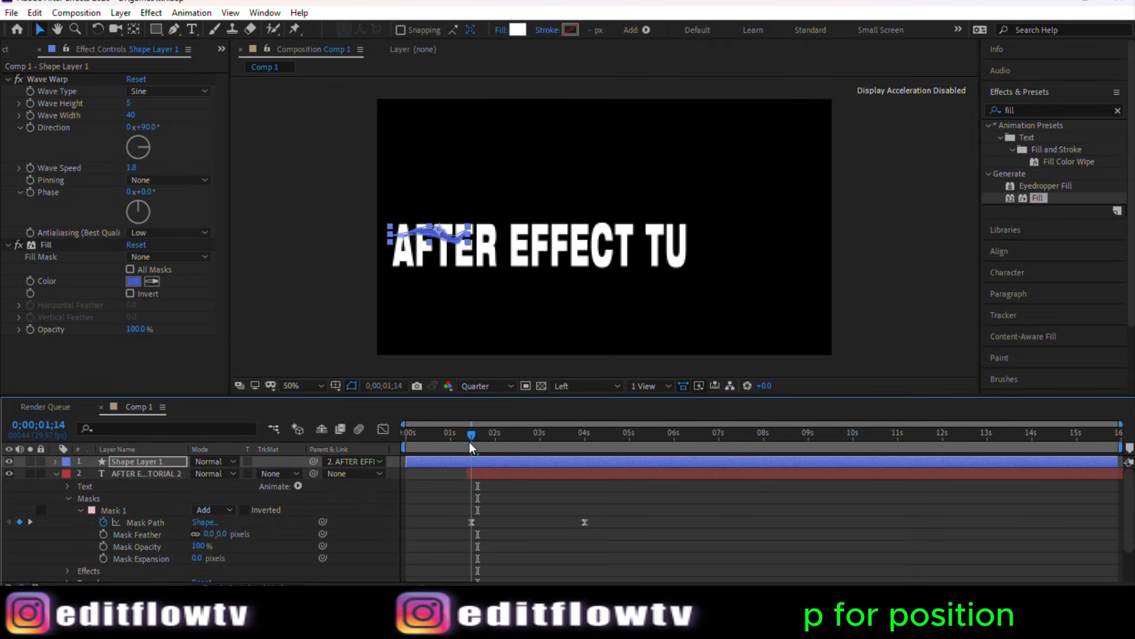
{"action": "key", "text": "p"}
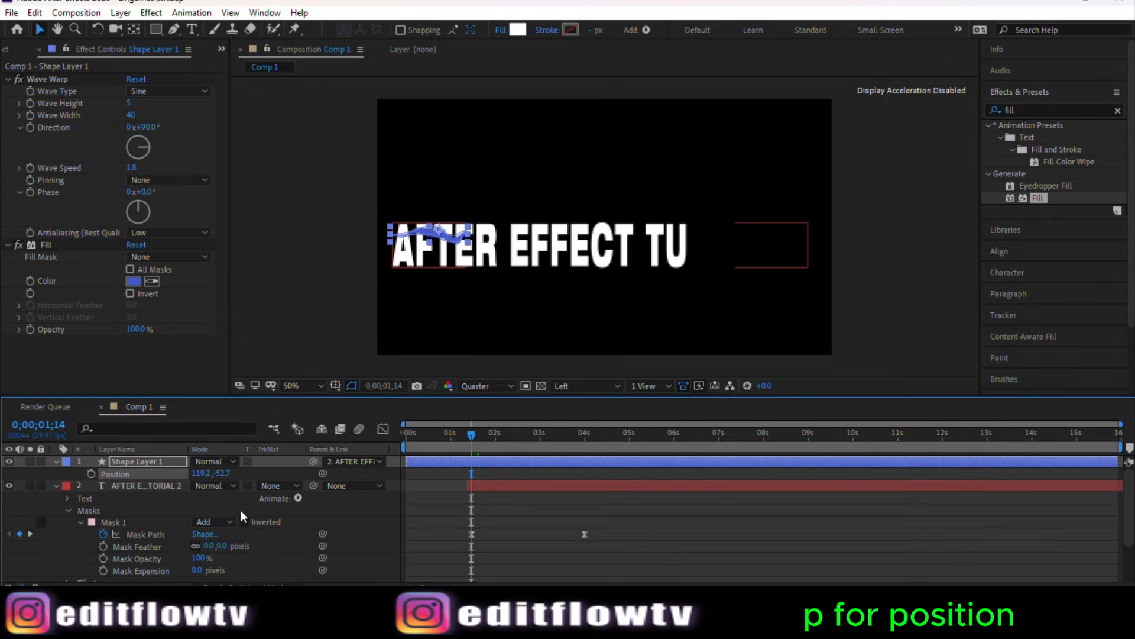
{"action": "left_click", "coordinate": [92, 473]}
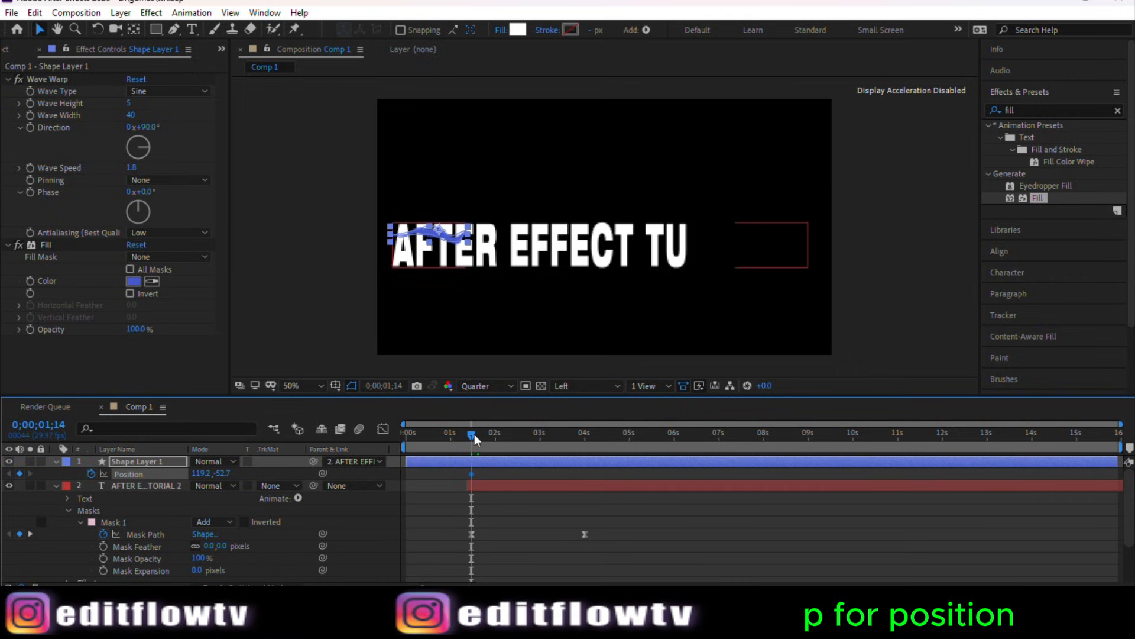
Step: At about 0;00;03;26, move the wave shape past the end of the AFTER EFFECT TUTORIAL text
{"action": "left_click_drag", "start_coordinate": [475, 434], "coordinate": [581, 435]}
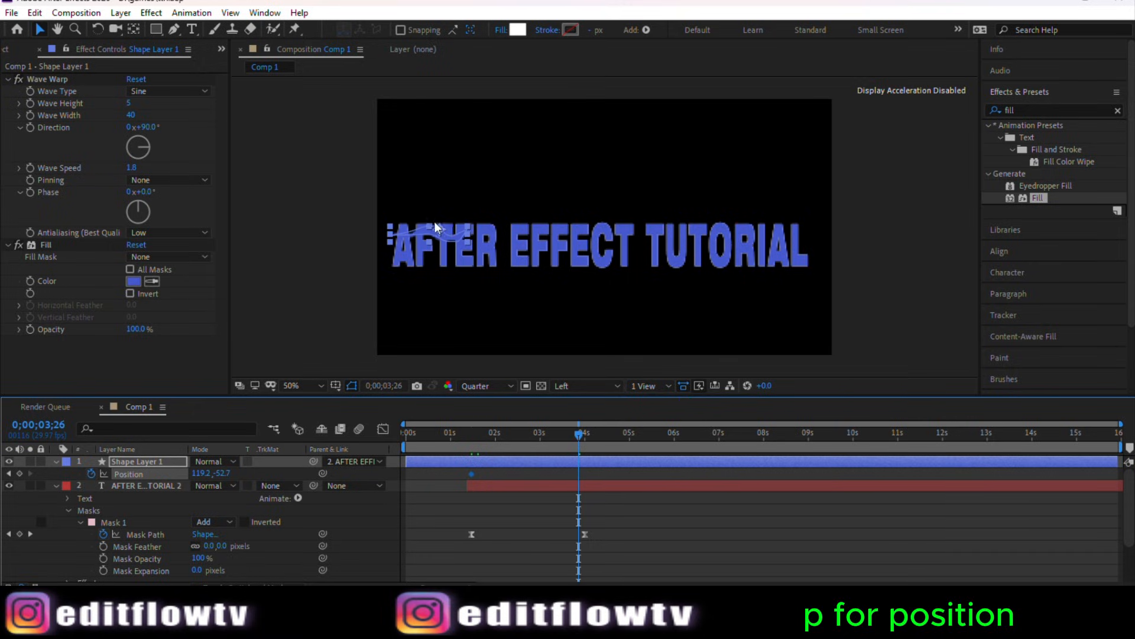
{"action": "left_click_drag", "start_coordinate": [439, 230], "coordinate": [774, 231]}
{"action": "left_click_drag", "start_coordinate": [789, 233], "coordinate": [850, 237]}
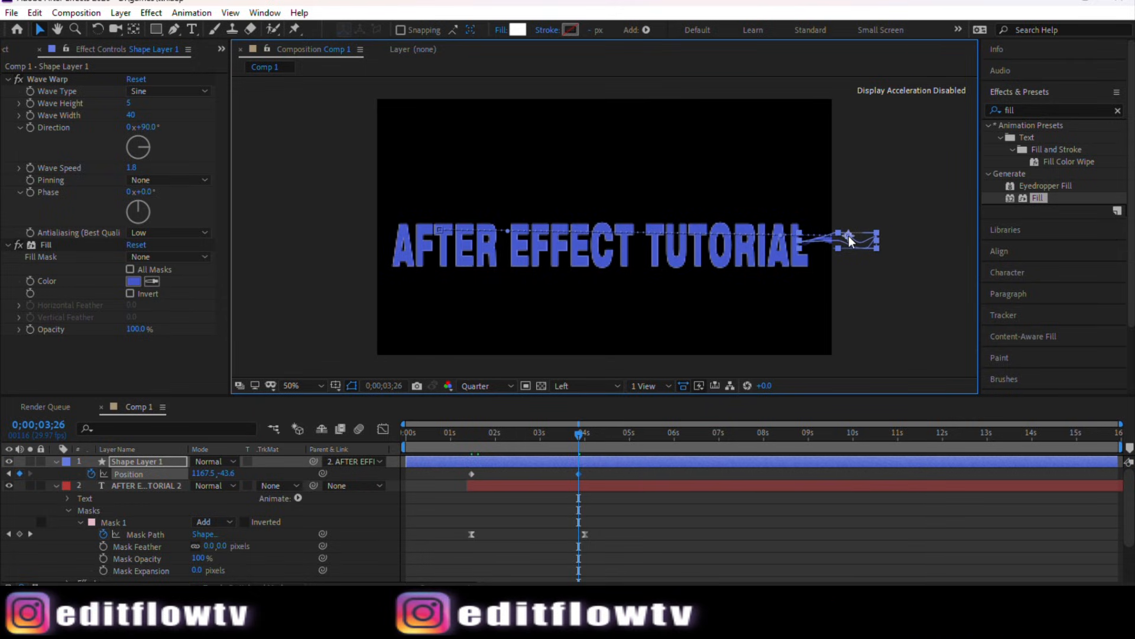
{"action": "left_click", "coordinate": [877, 293]}
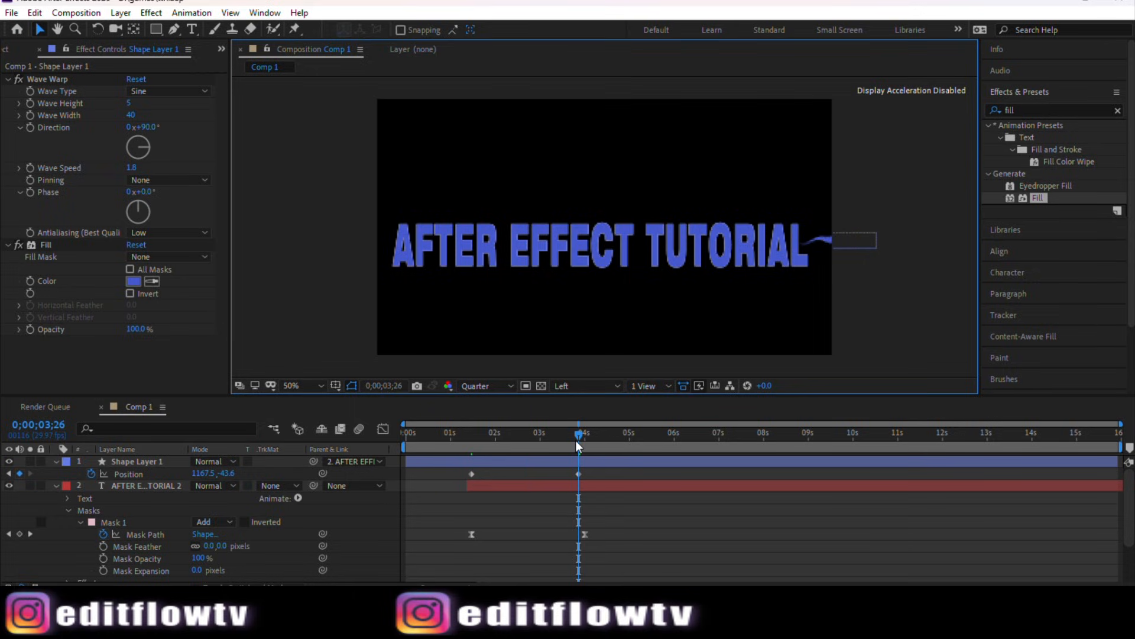
Step: Apply Easy Ease to both Position keyframes of the wave shape
{"action": "left_click_drag", "start_coordinate": [576, 440], "coordinate": [508, 450]}
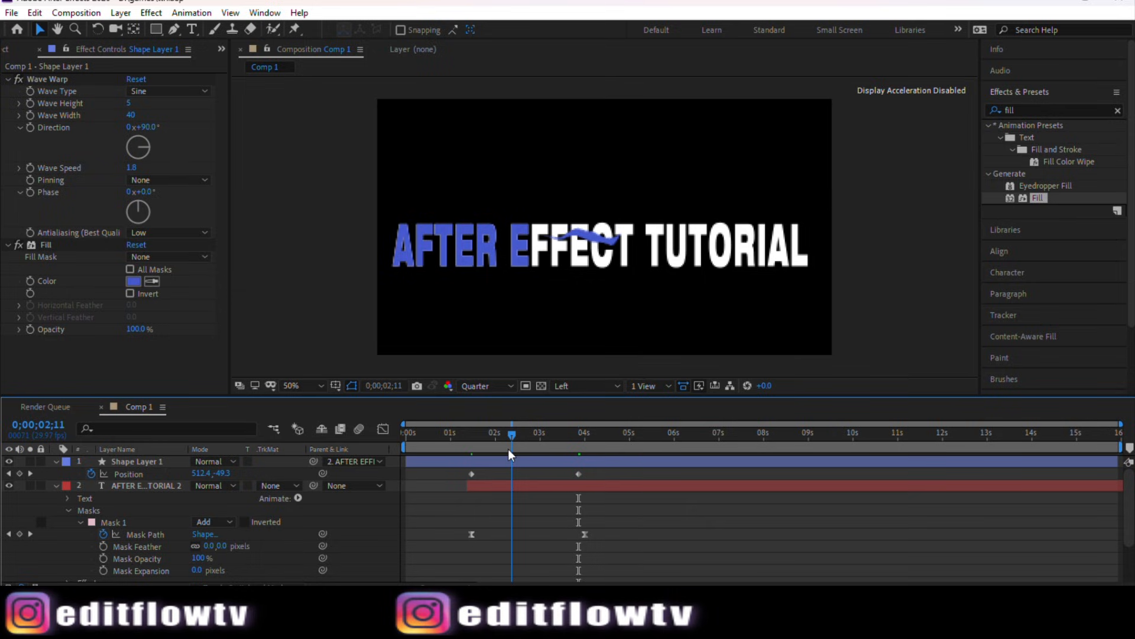
{"action": "left_click_drag", "start_coordinate": [606, 471], "coordinate": [471, 484]}
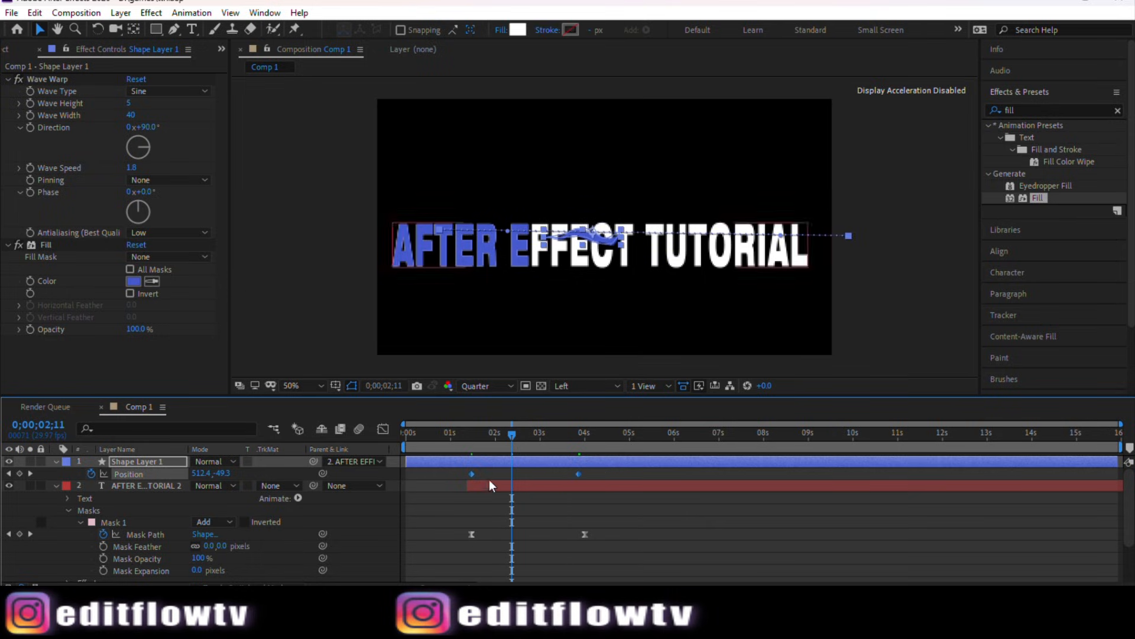
{"action": "right_click", "coordinate": [577, 473]}
{"action": "mouse_move", "coordinate": [644, 466]}
{"action": "left_click", "coordinate": [791, 510]}
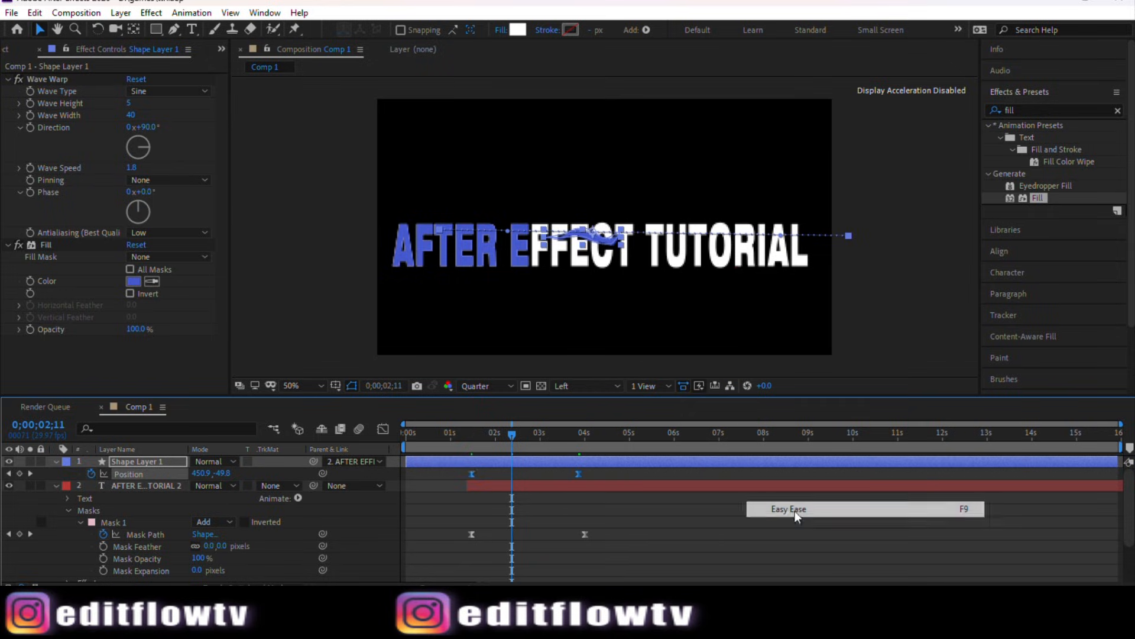
Step: Reshape the wave shape's Position speed curve to sharpen the ease
{"action": "left_click", "coordinate": [384, 429]}
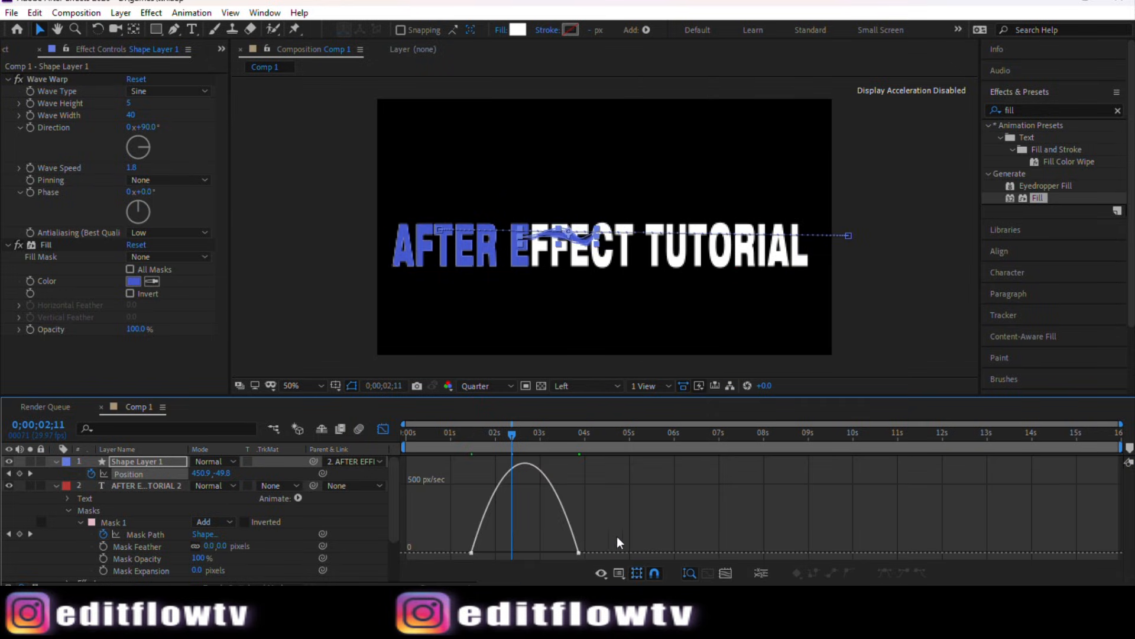
{"action": "left_click_drag", "start_coordinate": [622, 529], "coordinate": [541, 551]}
{"action": "left_click", "coordinate": [384, 427]}
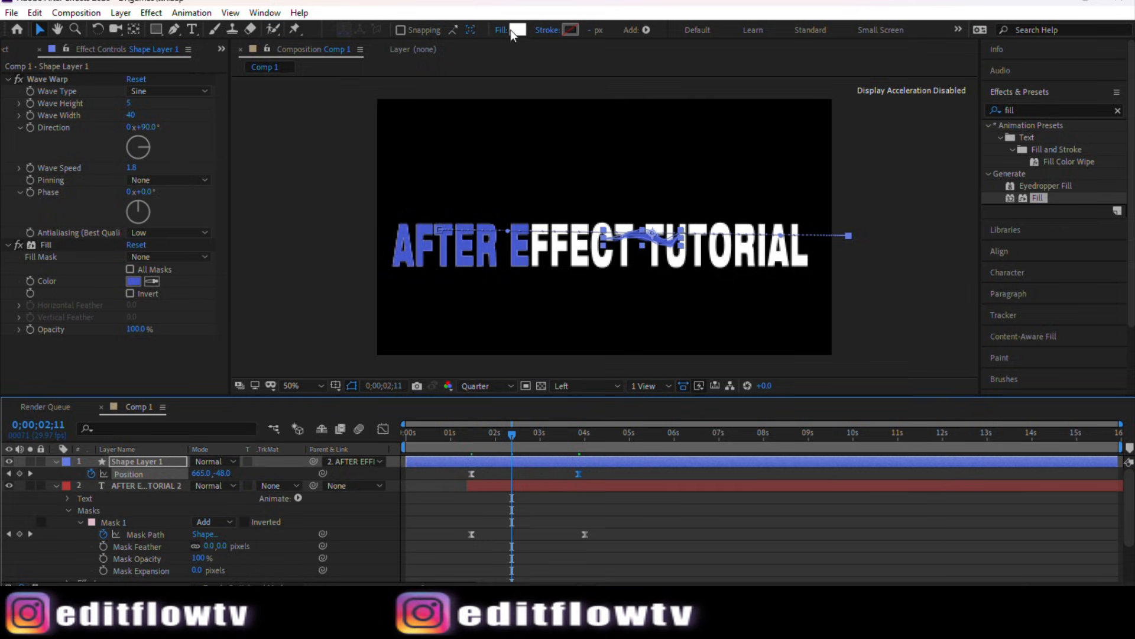
Step: Shift Shape Layer 1 slightly later in time so the wave follows the text reveal
{"action": "left_click", "coordinate": [566, 482]}
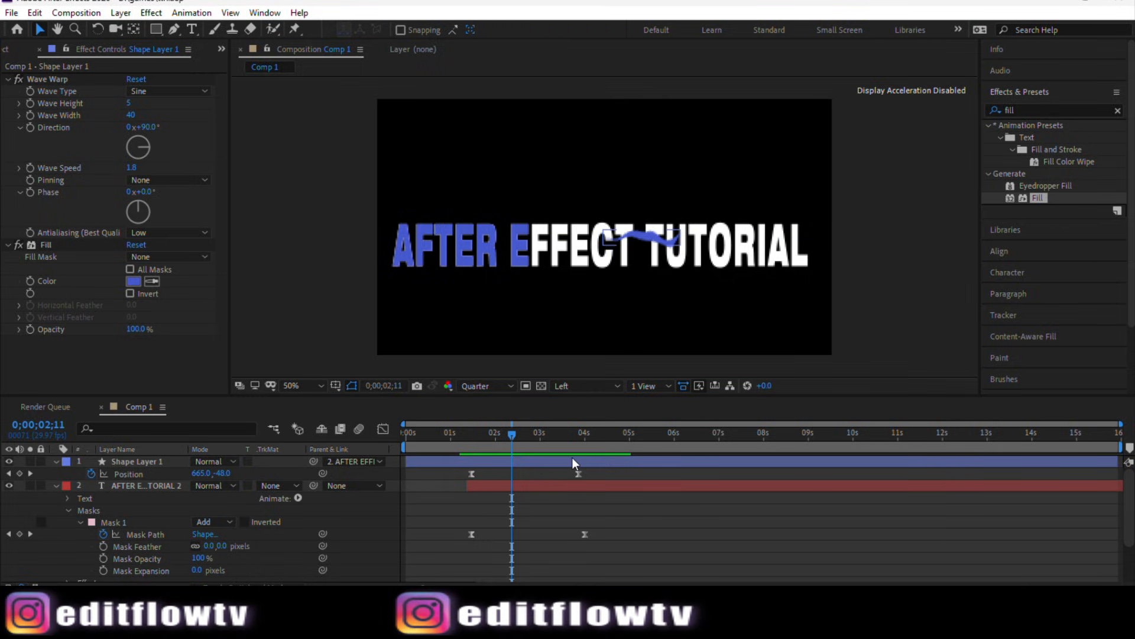
{"action": "mouse_move", "coordinate": [572, 457]}
{"action": "left_mouse_down"}
{"action": "mouse_move", "coordinate": [557, 457]}
{"action": "mouse_move", "coordinate": [584, 463]}
{"action": "left_mouse_up"}
{"action": "left_click", "coordinate": [873, 283]}
{"action": "left_click", "coordinate": [873, 283]}
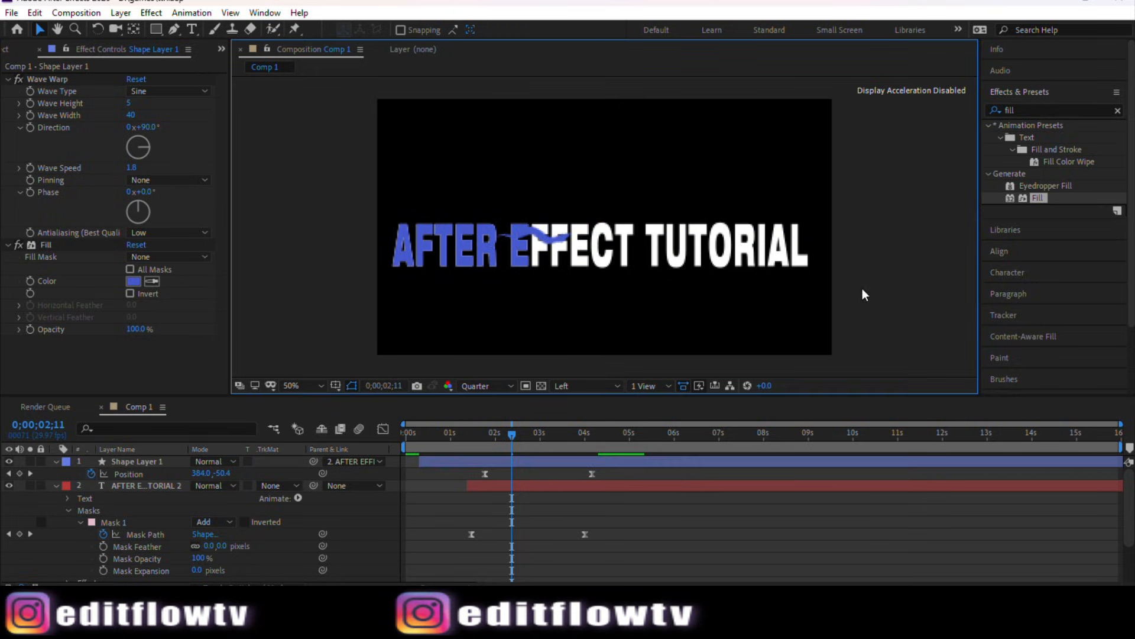
{"action": "left_click", "coordinate": [534, 461]}
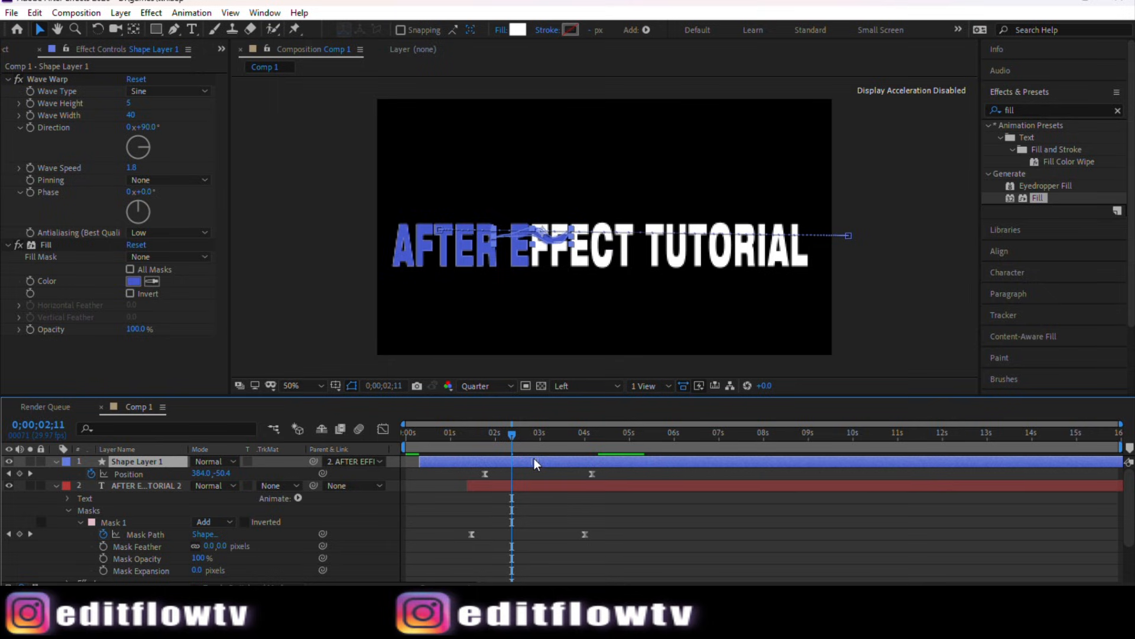
{"action": "left_click_drag", "start_coordinate": [534, 459], "coordinate": [531, 458]}
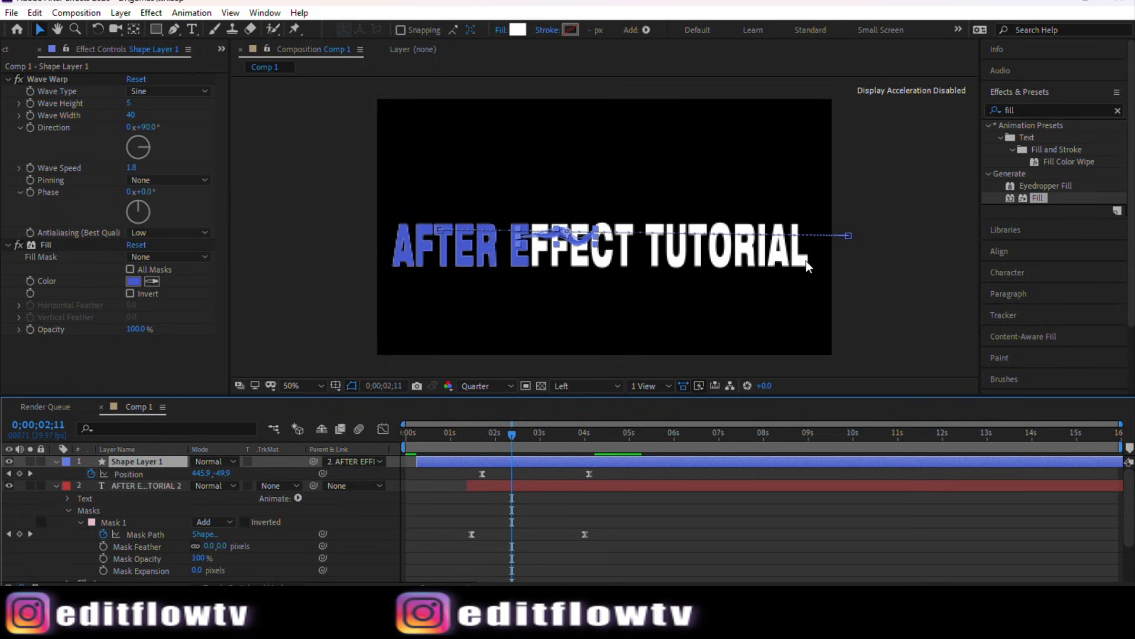
{"action": "left_click", "coordinate": [854, 264]}
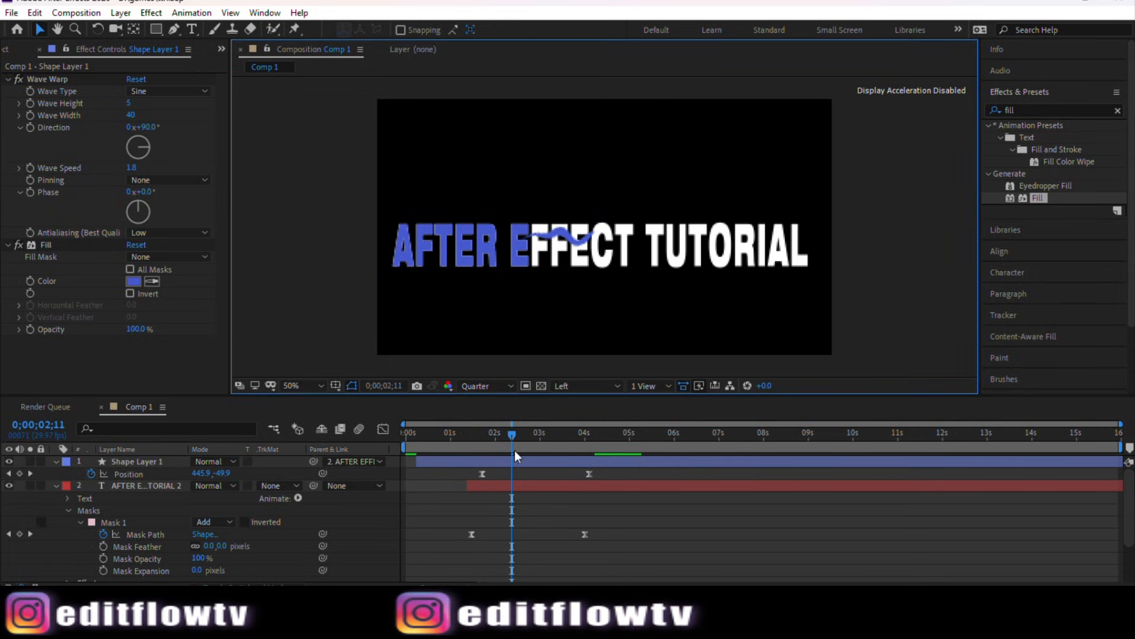
Step: Play the composition from the start to preview the wave moving across the text
{"action": "left_click_drag", "start_coordinate": [512, 446], "coordinate": [409, 440]}
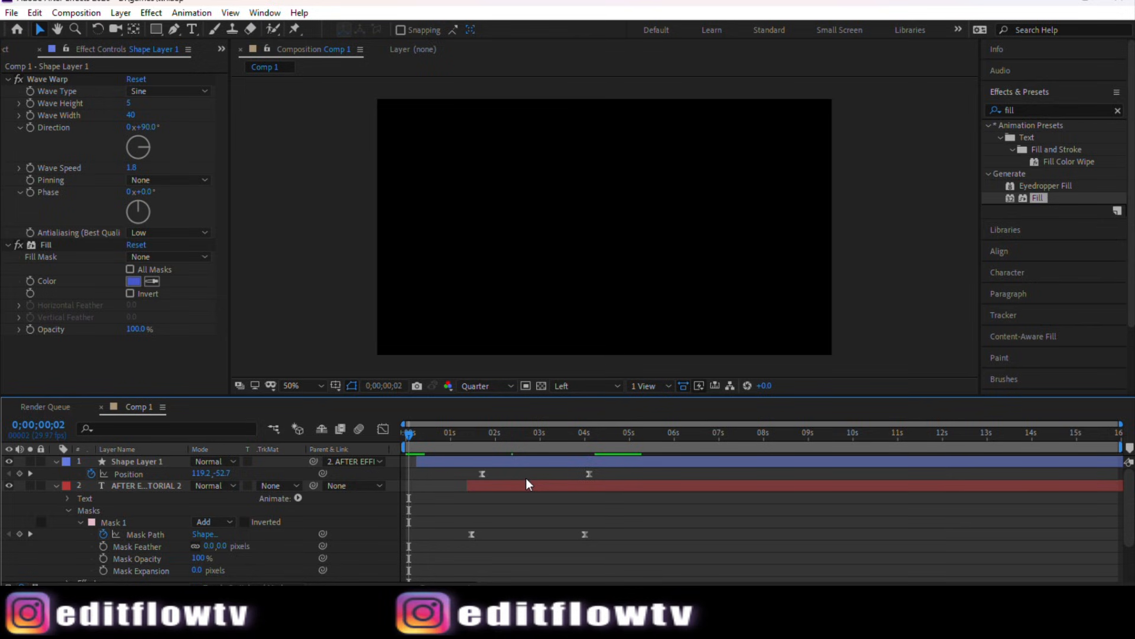
{"action": "key", "text": "space"}
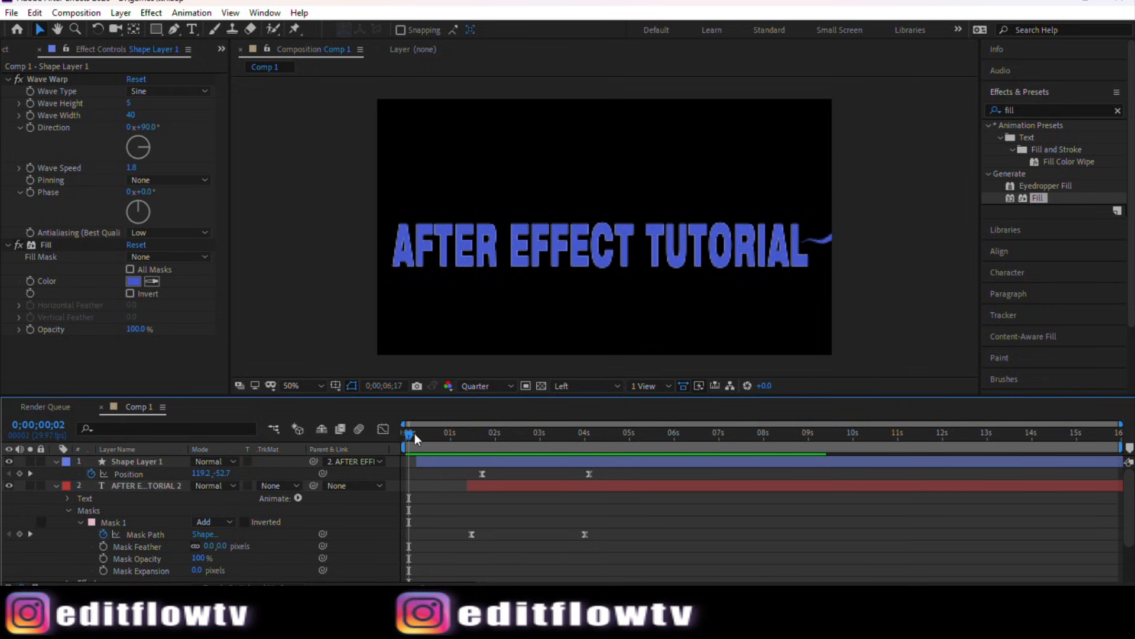
{"action": "left_click_drag", "start_coordinate": [415, 434], "coordinate": [483, 463]}
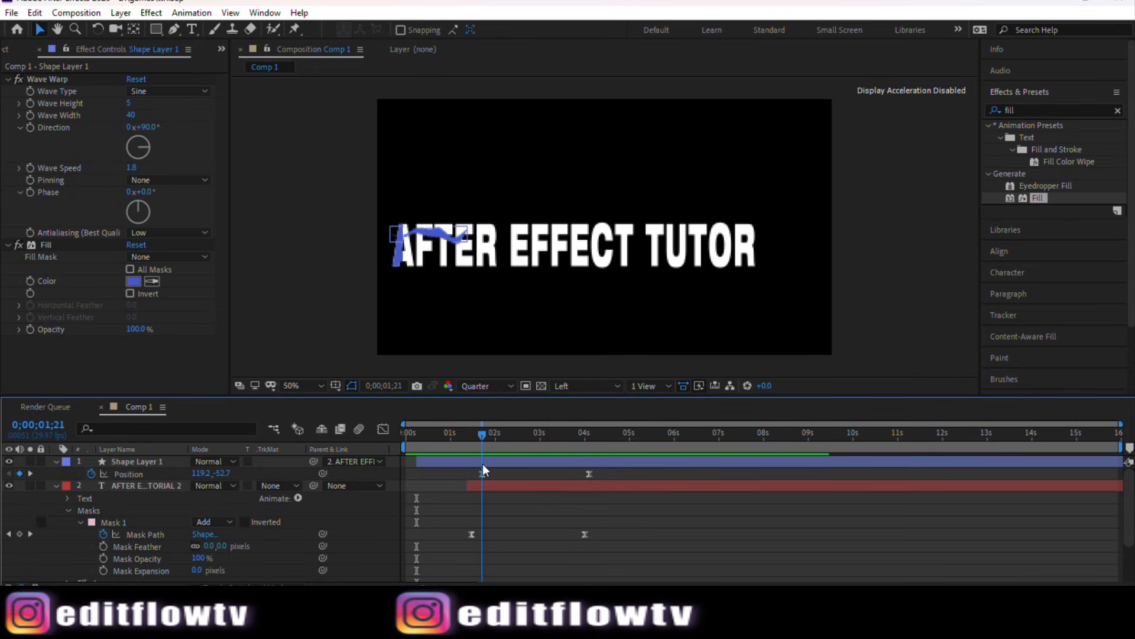
Step: Fade the wave shape in by keyframing Opacity from 1% at about 1;05 to 100% at 1;21
{"action": "left_click", "coordinate": [483, 463]}
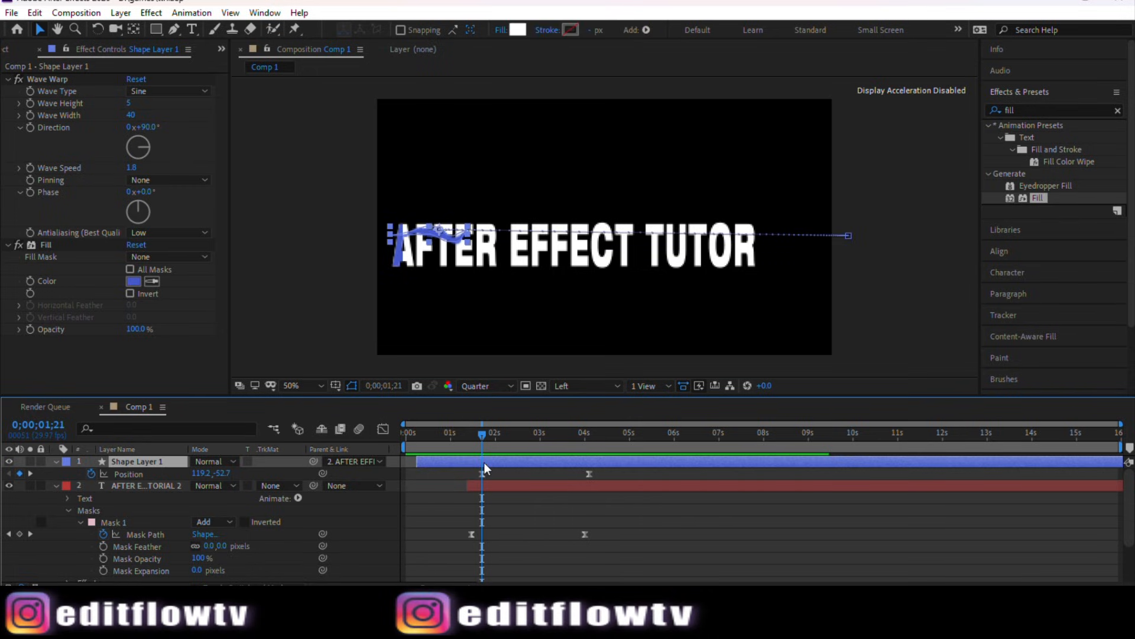
{"action": "key", "text": "t"}
{"action": "left_click", "coordinate": [91, 474]}
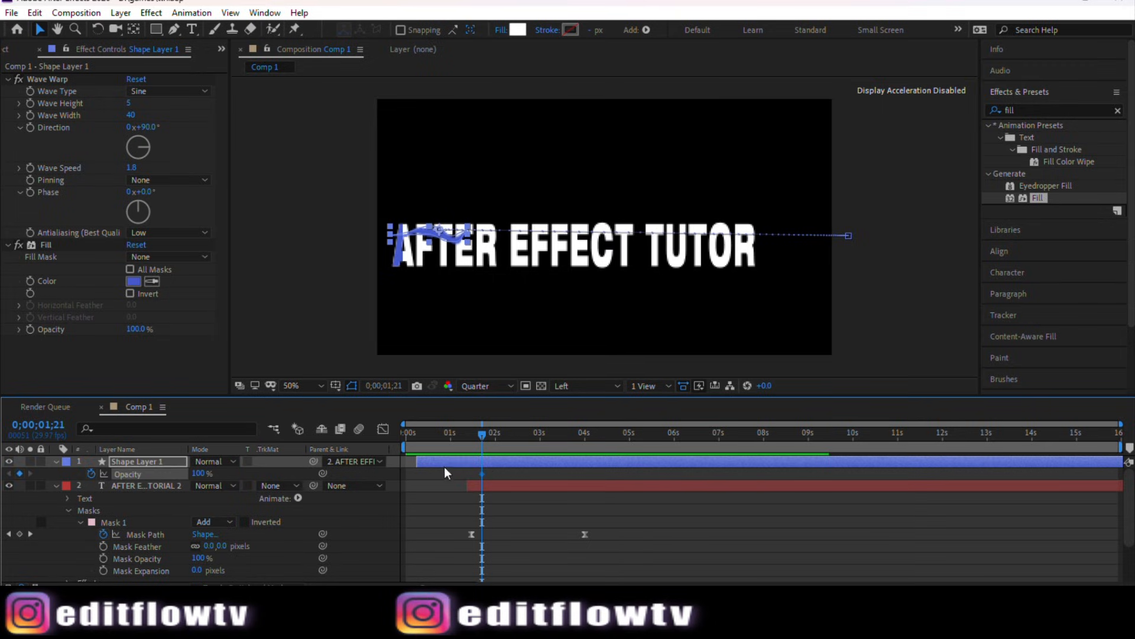
{"action": "left_click_drag", "start_coordinate": [483, 435], "coordinate": [460, 434]}
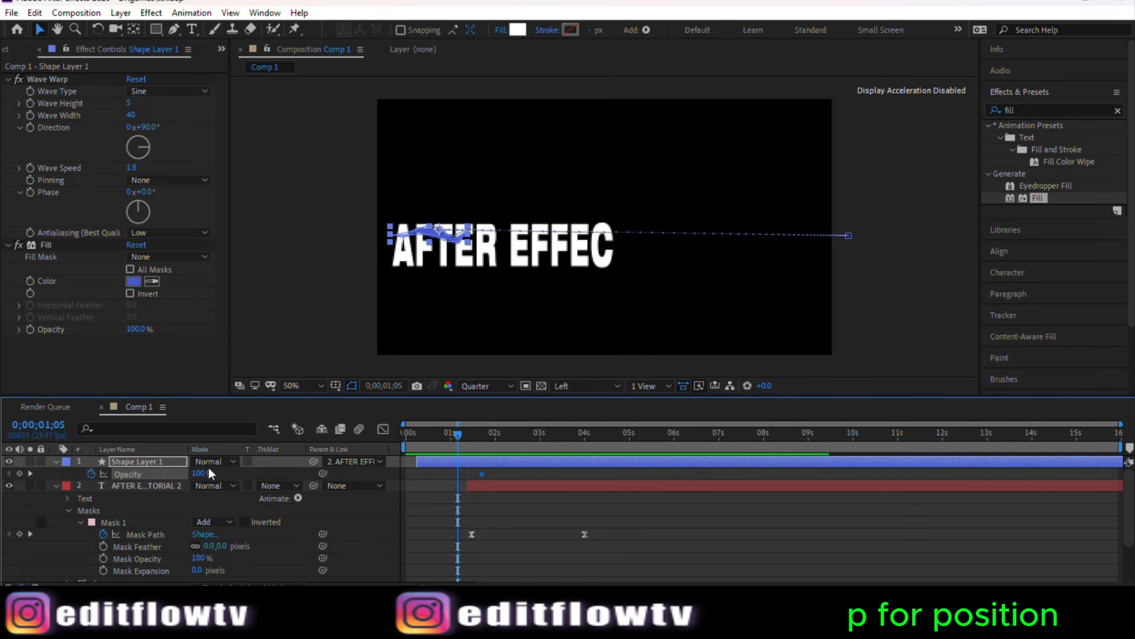
{"action": "left_click_drag", "start_coordinate": [201, 474], "coordinate": [115, 470]}
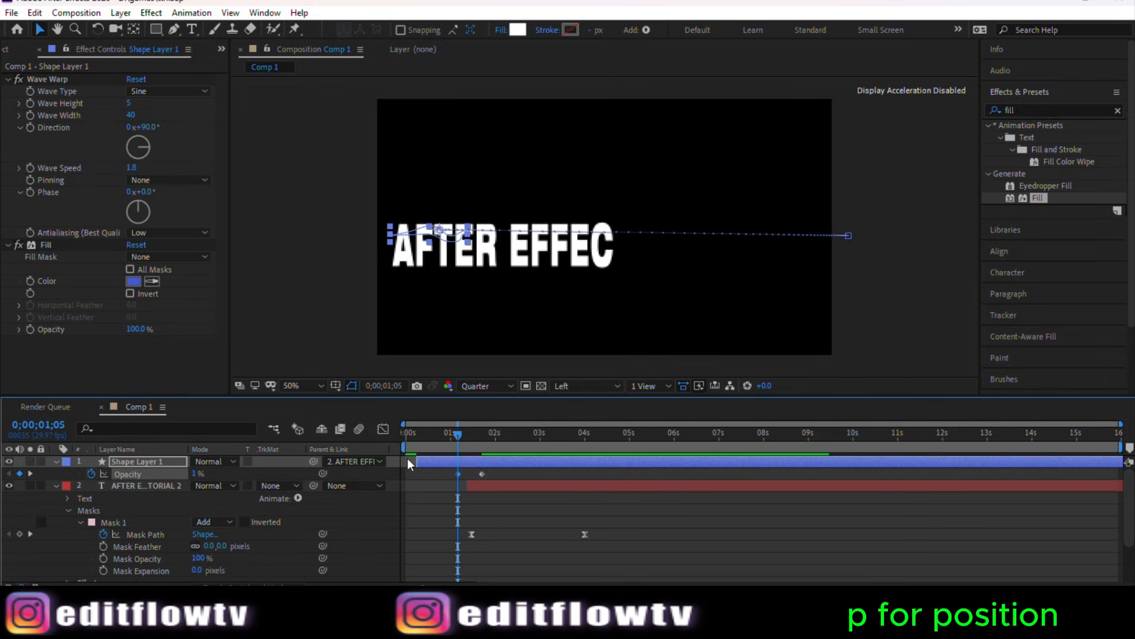
Step: Play the composition from the start to preview the fade-in
{"action": "left_click_drag", "start_coordinate": [456, 444], "coordinate": [410, 454]}
{"action": "left_click", "coordinate": [886, 250]}
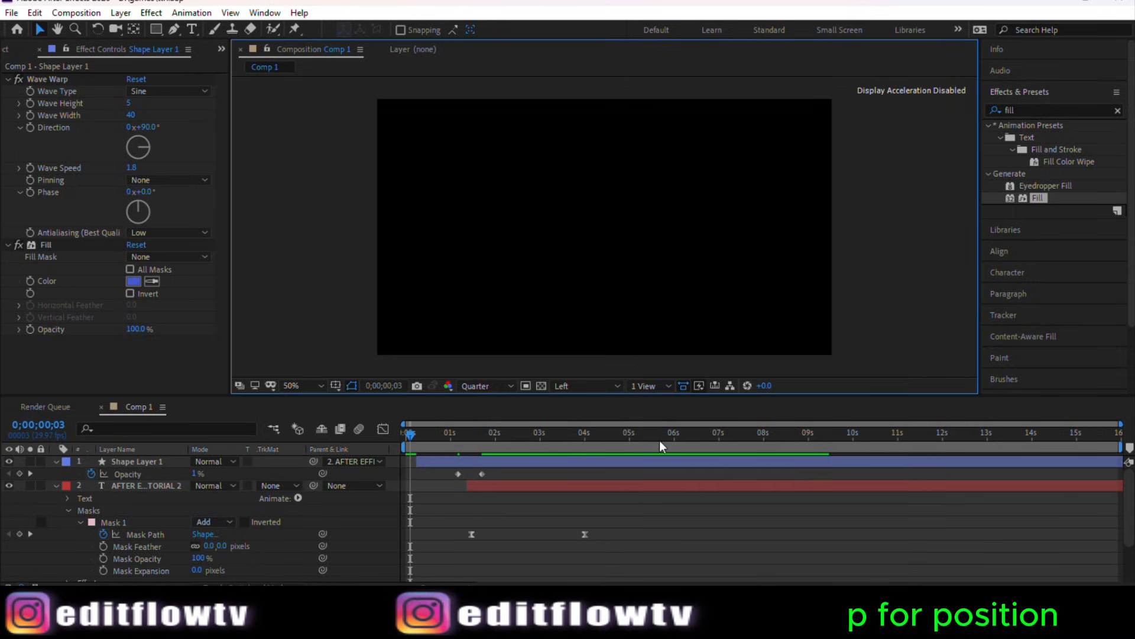
{"action": "key", "text": "space"}
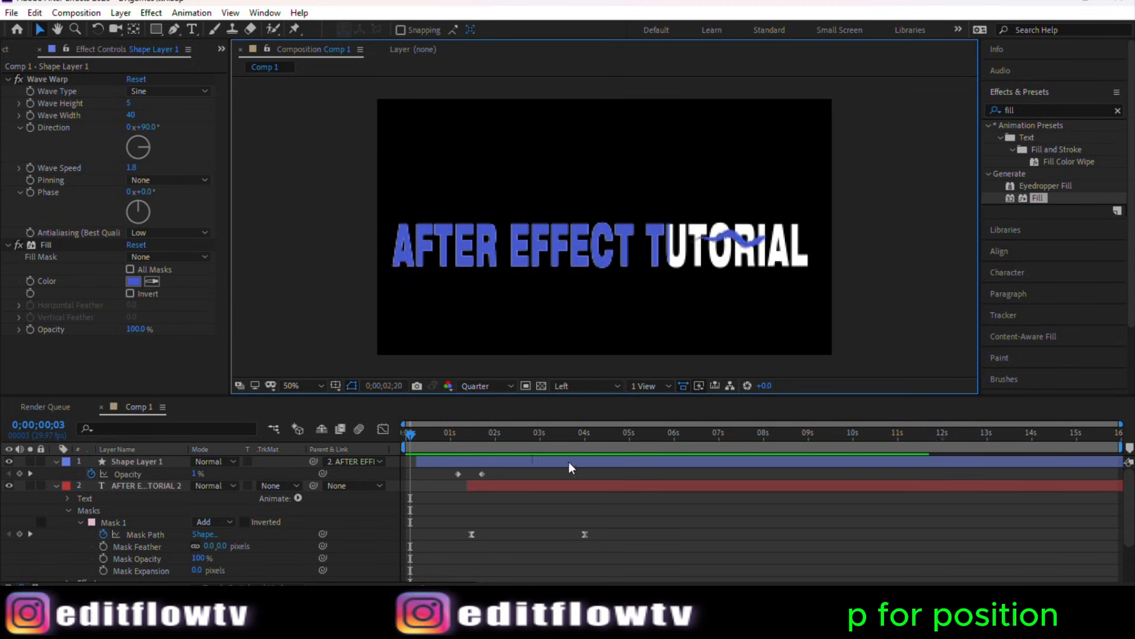
{"action": "left_click_drag", "start_coordinate": [417, 438], "coordinate": [573, 448]}
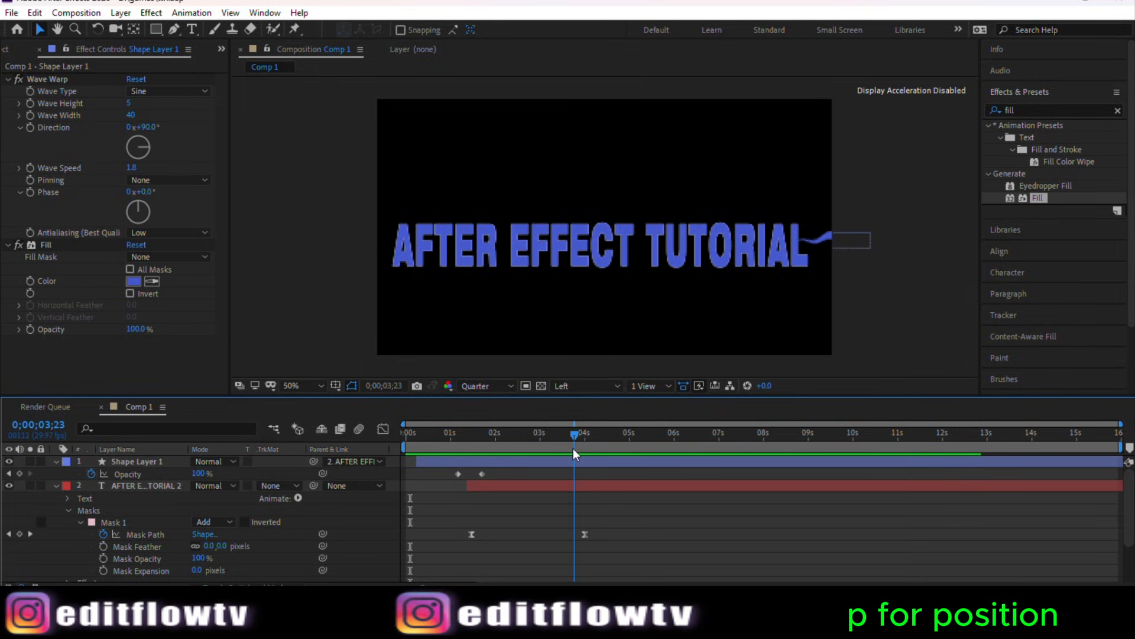
Step: Fade the wave shape out by keyframing Opacity at 100% at about 3;23 and 0% at 4;00
{"action": "left_click", "coordinate": [575, 460]}
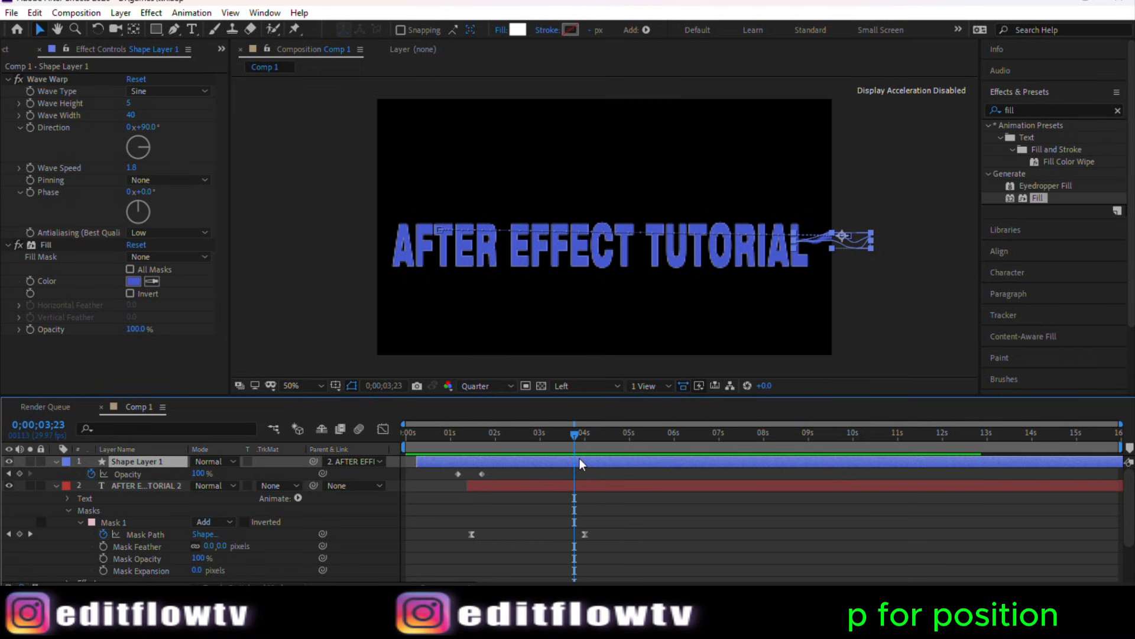
{"action": "left_click", "coordinate": [20, 474]}
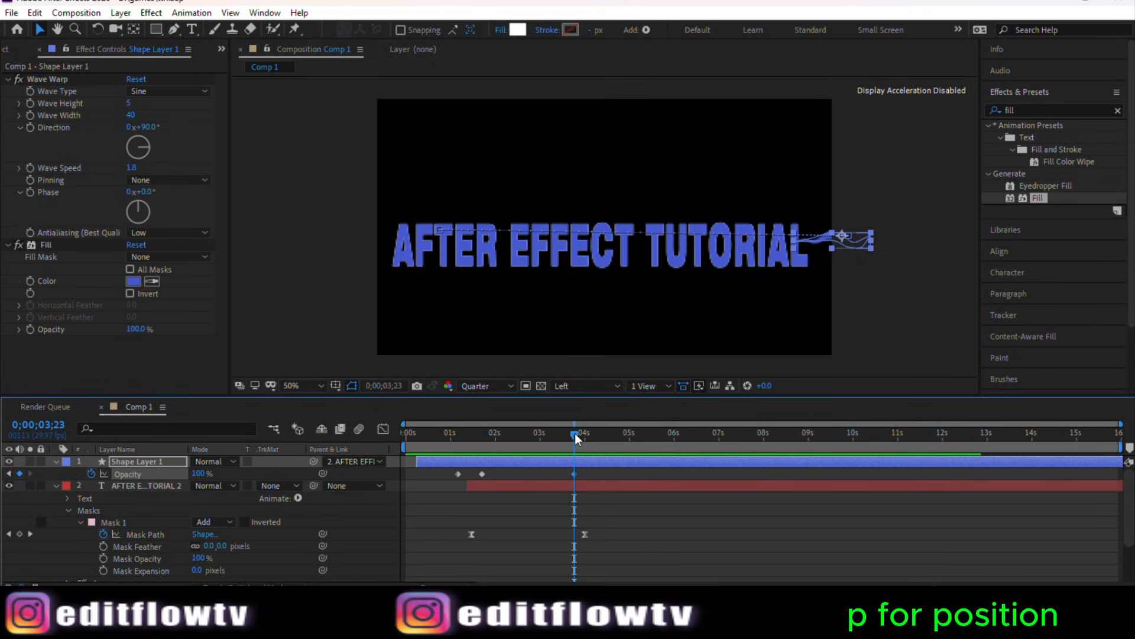
{"action": "left_click_drag", "start_coordinate": [575, 433], "coordinate": [586, 438]}
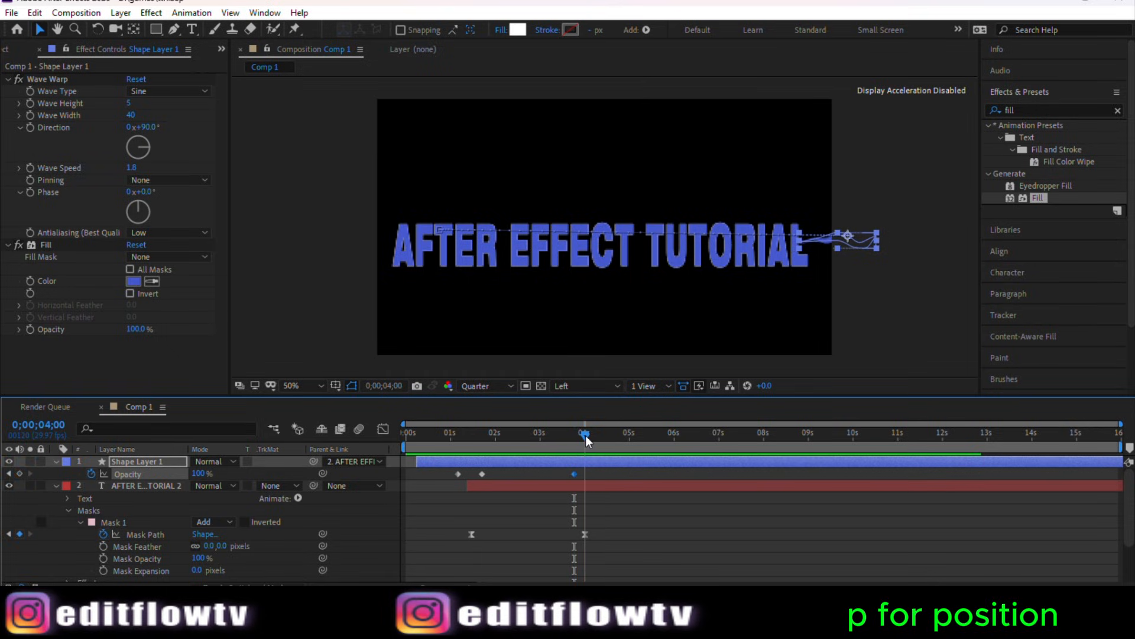
{"action": "left_click", "coordinate": [200, 473]}
{"action": "type", "text": "0"}
{"action": "key", "text": "Return"}
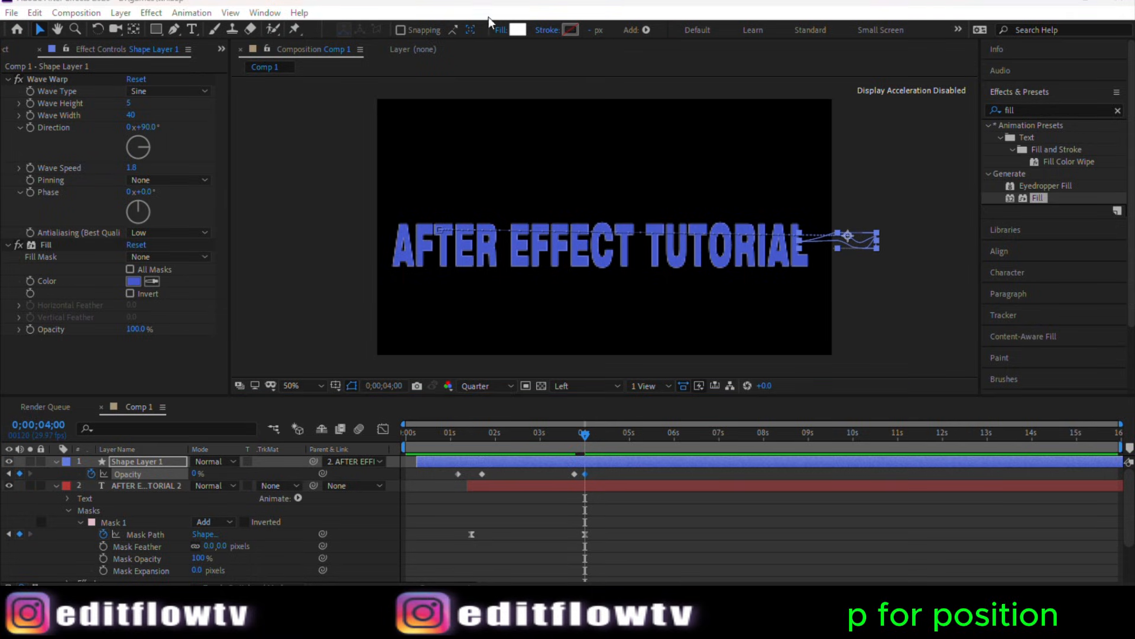
Step: Play the composition from the start to review the complete wave and text animation
{"action": "left_click_drag", "start_coordinate": [585, 442], "coordinate": [399, 429]}
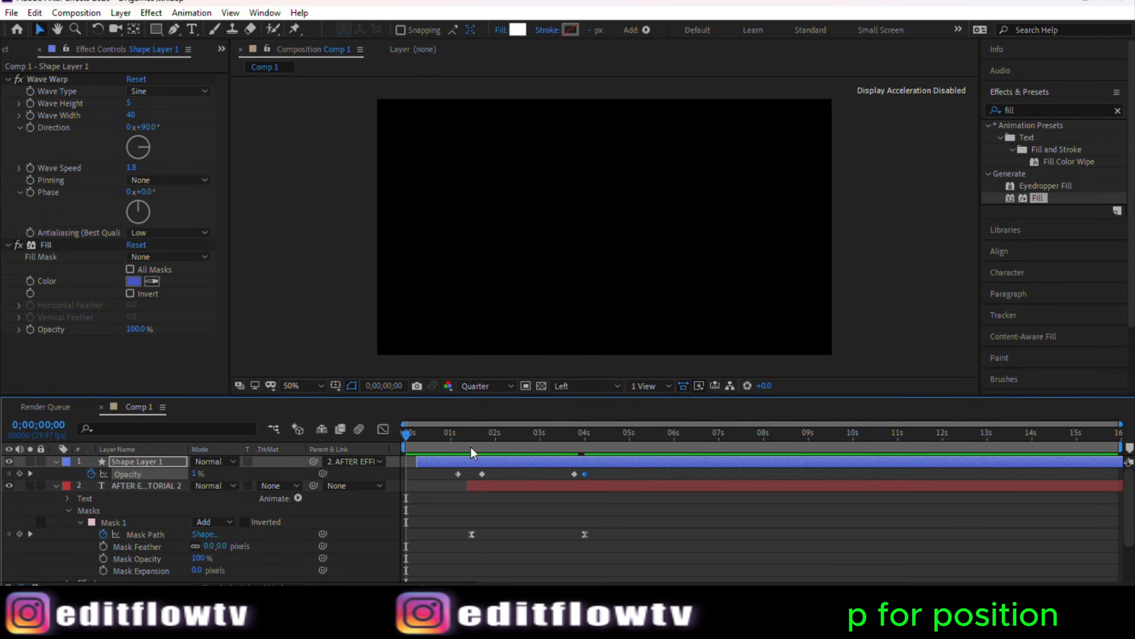
{"action": "key", "text": "space"}
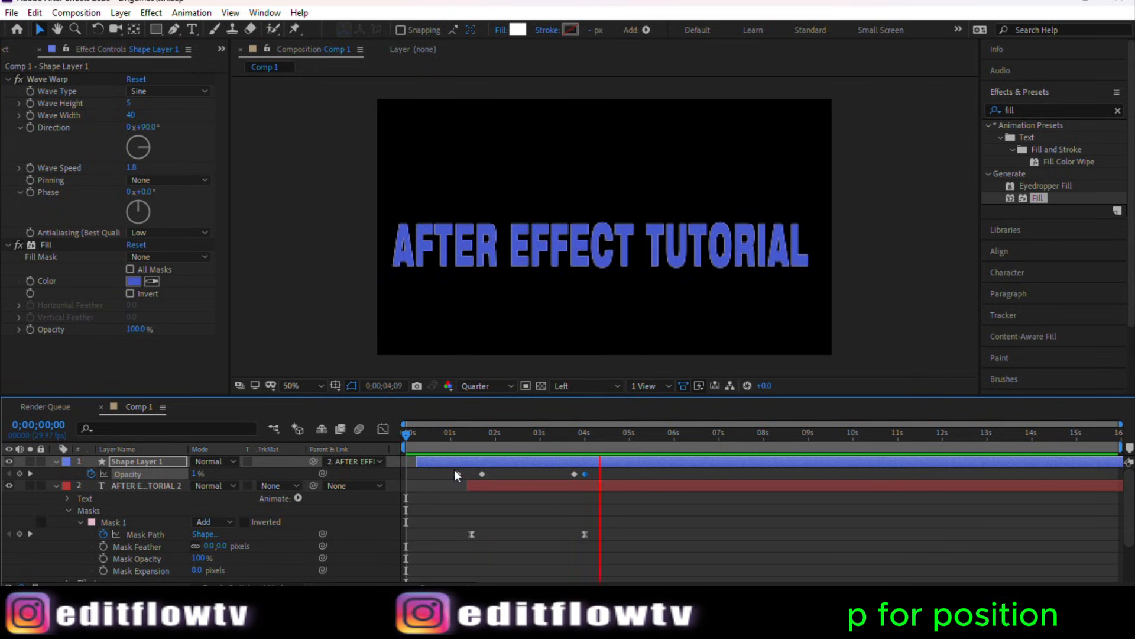
{"action": "mouse_move", "coordinate": [401, 435]}
{"action": "left_mouse_down"}
{"action": "mouse_move", "coordinate": [417, 441]}
{"action": "mouse_move", "coordinate": [399, 441]}
{"action": "left_mouse_up"}
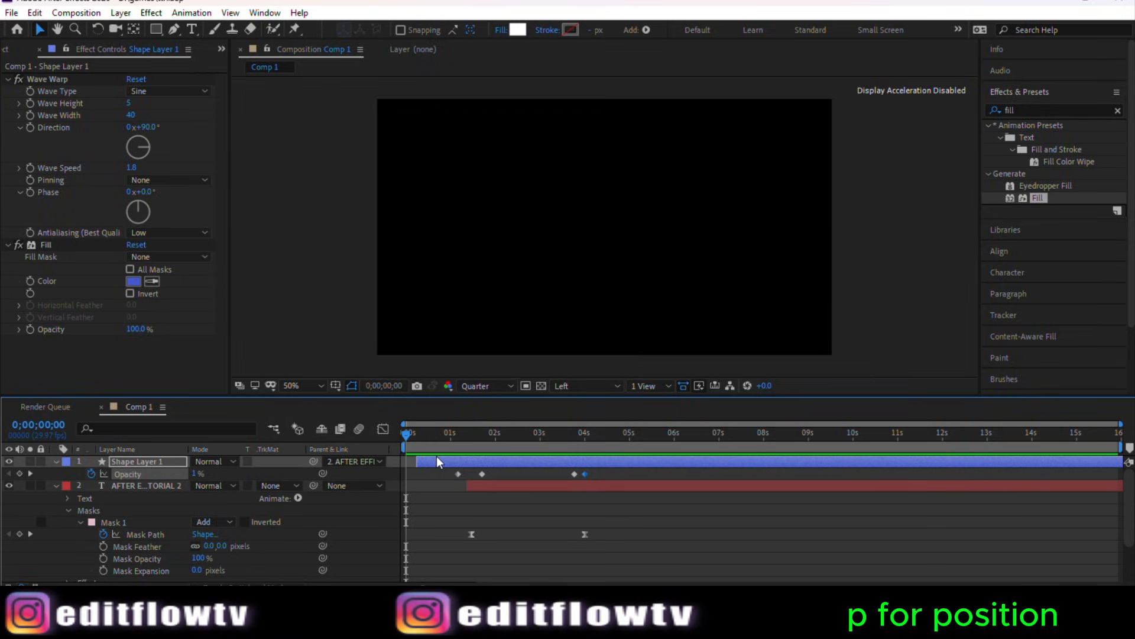
{"action": "key", "text": "space"}
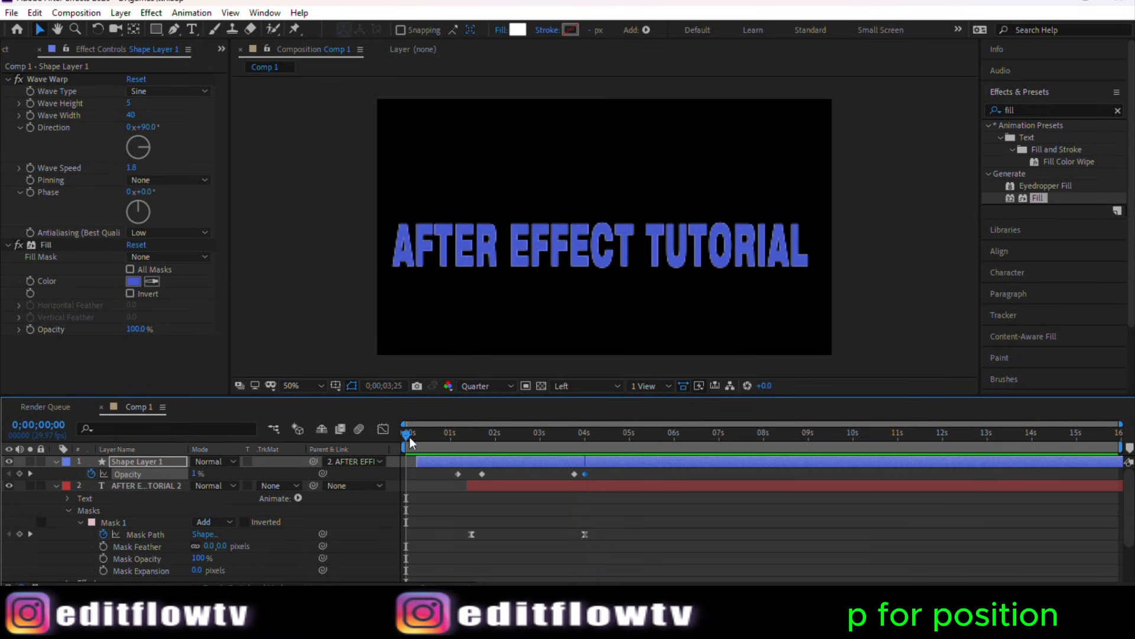
{"action": "left_click_drag", "start_coordinate": [411, 436], "coordinate": [525, 454]}
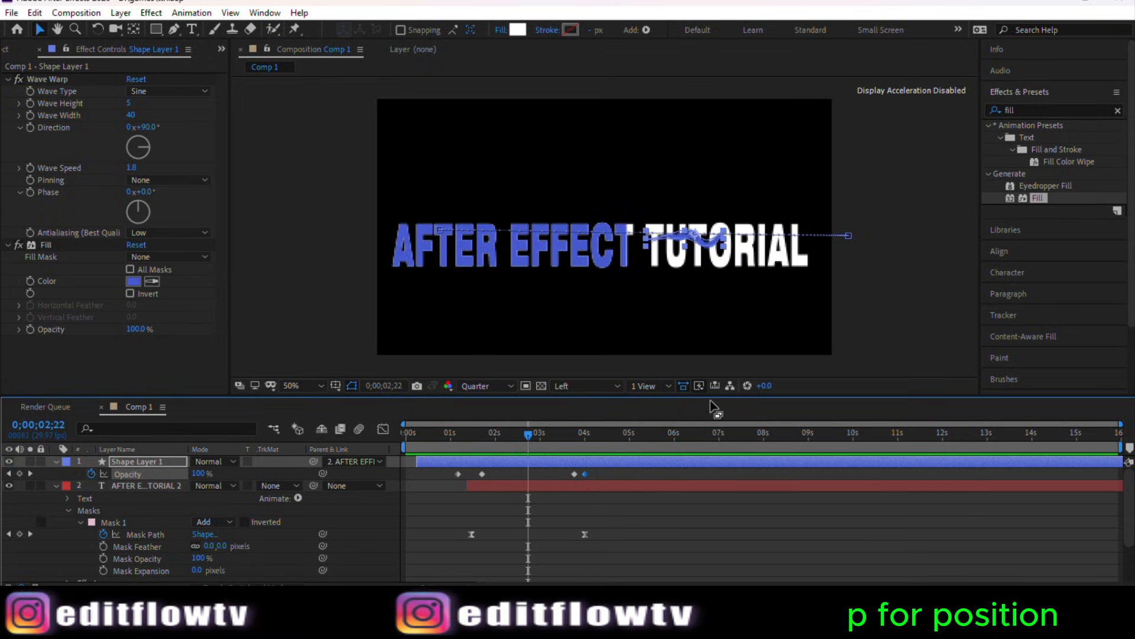
Step: Duplicate the wave shape layer
{"action": "left_click", "coordinate": [882, 327]}
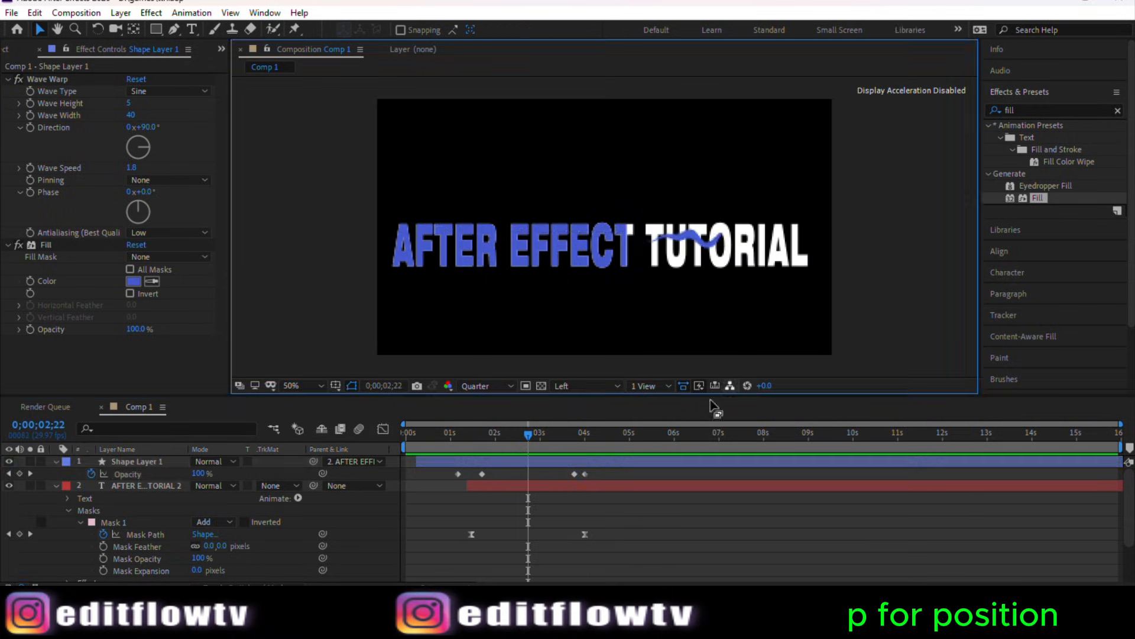
{"action": "left_click", "coordinate": [535, 462]}
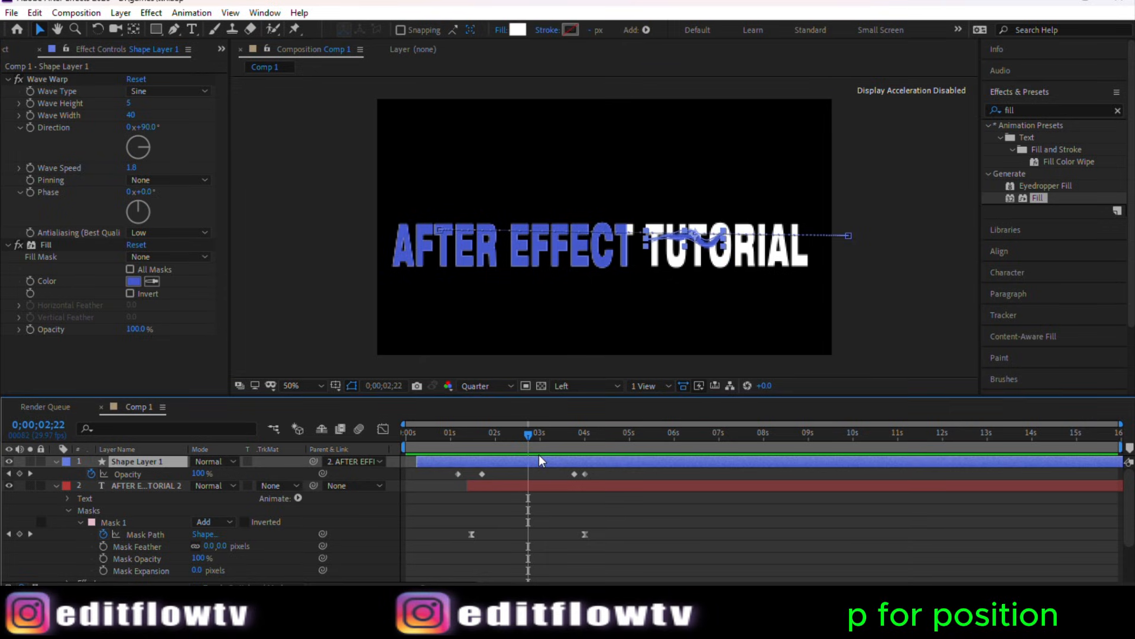
{"action": "key", "text": "ctrl+d"}
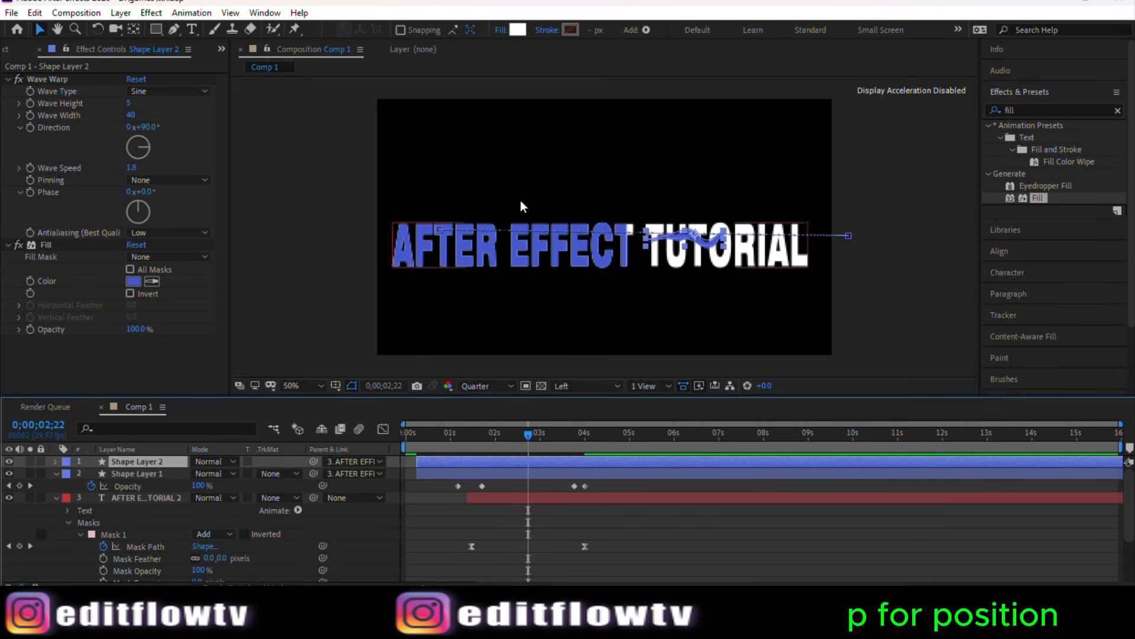
Step: Inspect the position of each wave shape layer, toggling the lower layer's visibility off and on
{"action": "left_click", "coordinate": [116, 473]}
{"action": "left_click", "coordinate": [9, 474]}
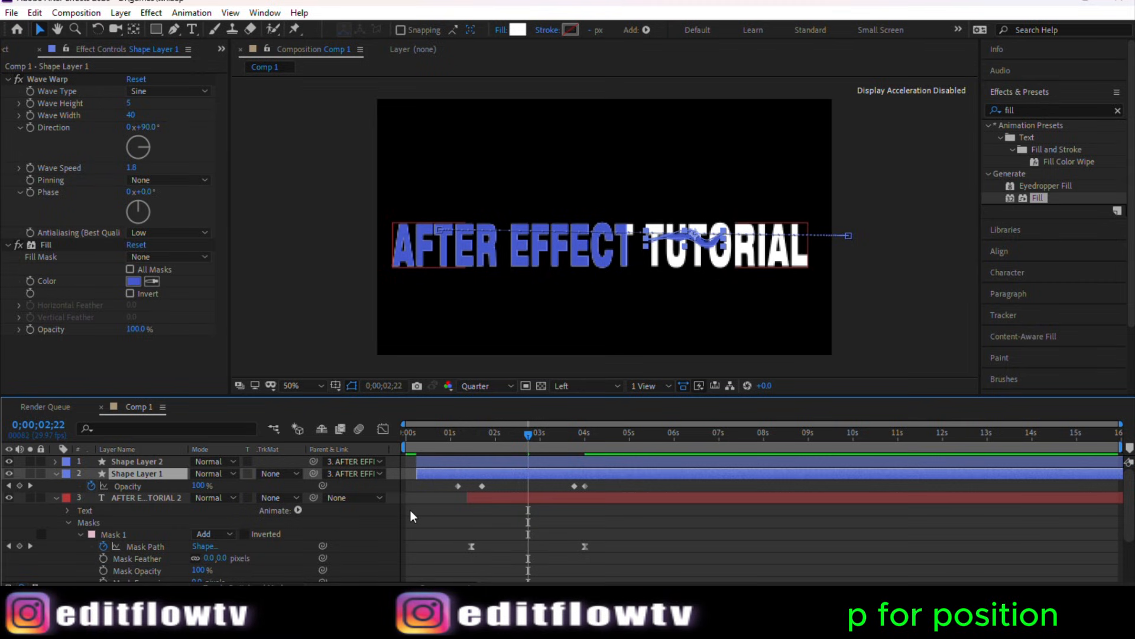
{"action": "key", "text": "p"}
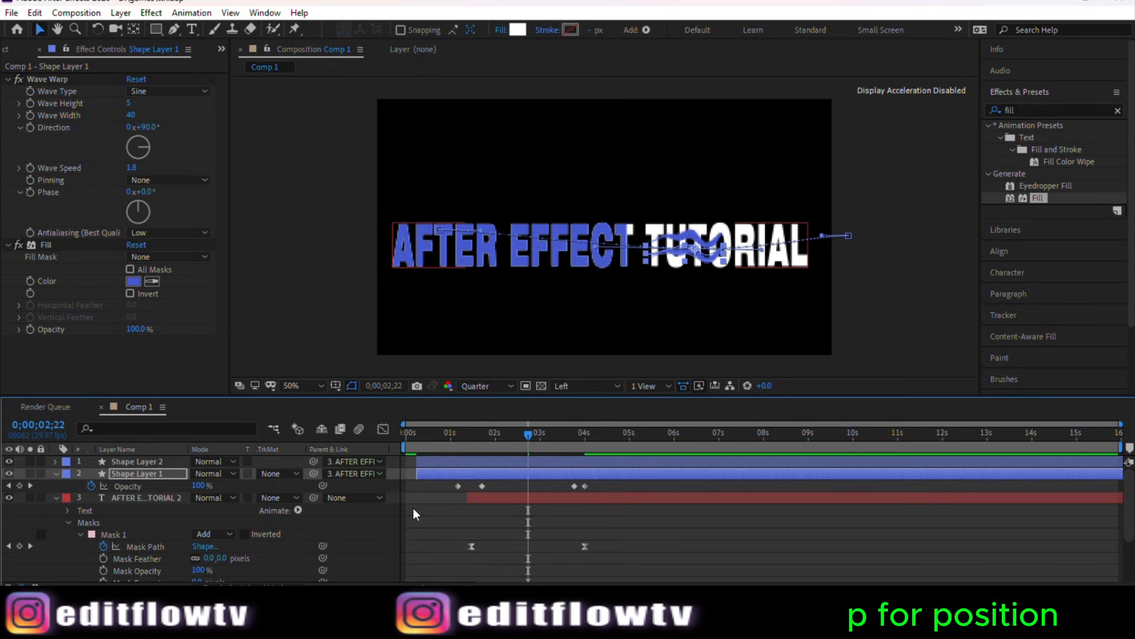
{"action": "left_click", "coordinate": [552, 463]}
{"action": "key", "text": "p"}
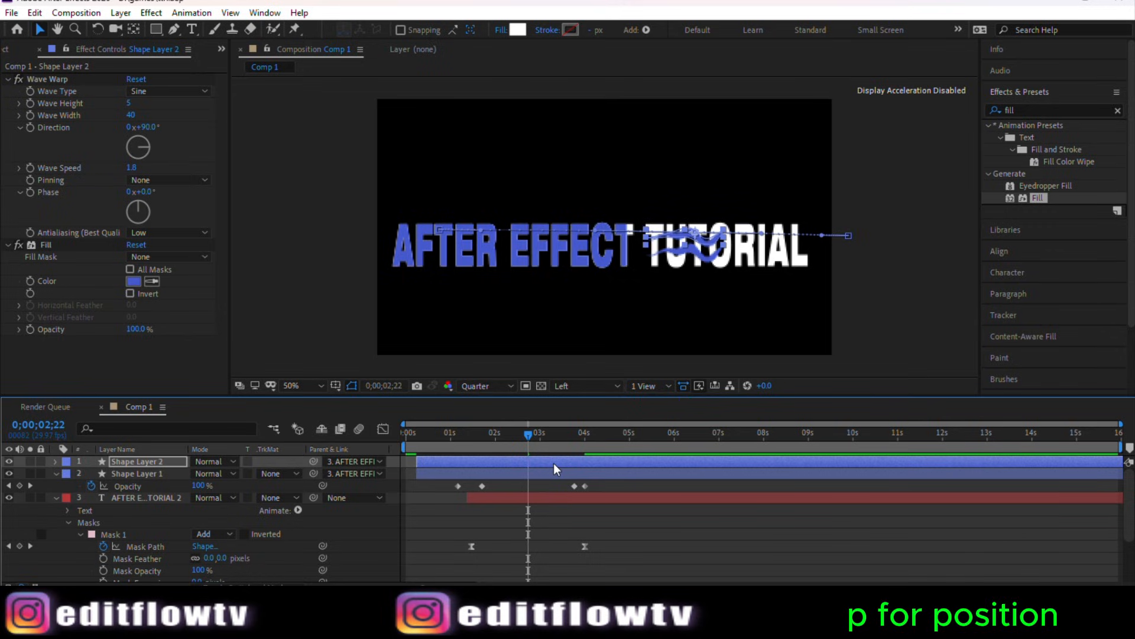
{"action": "left_click", "coordinate": [572, 477]}
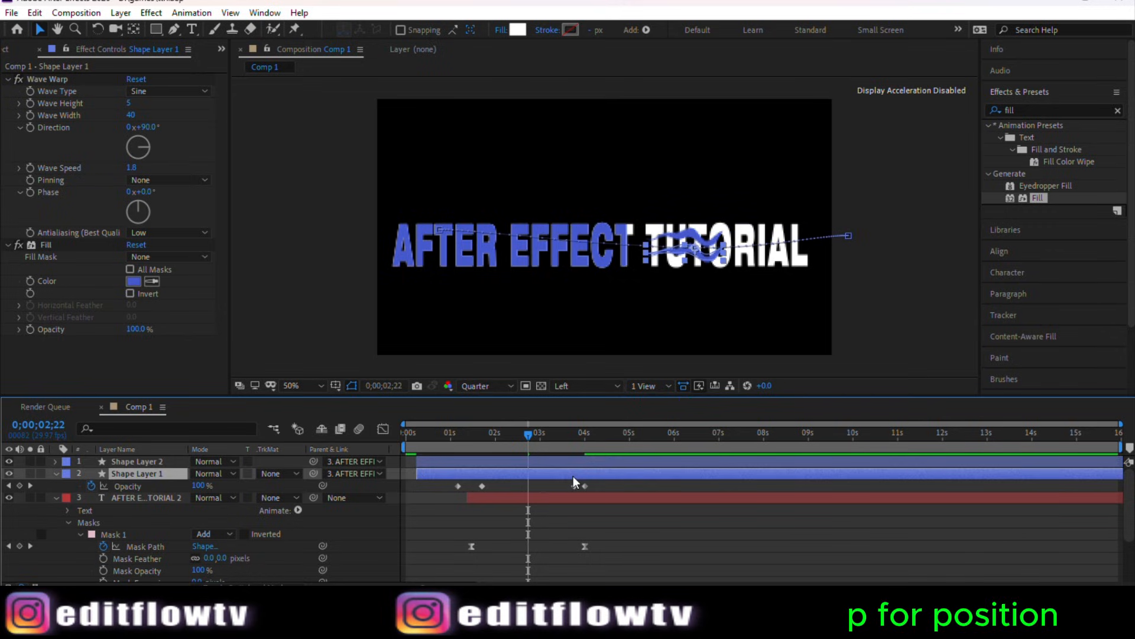
{"action": "key", "text": "p"}
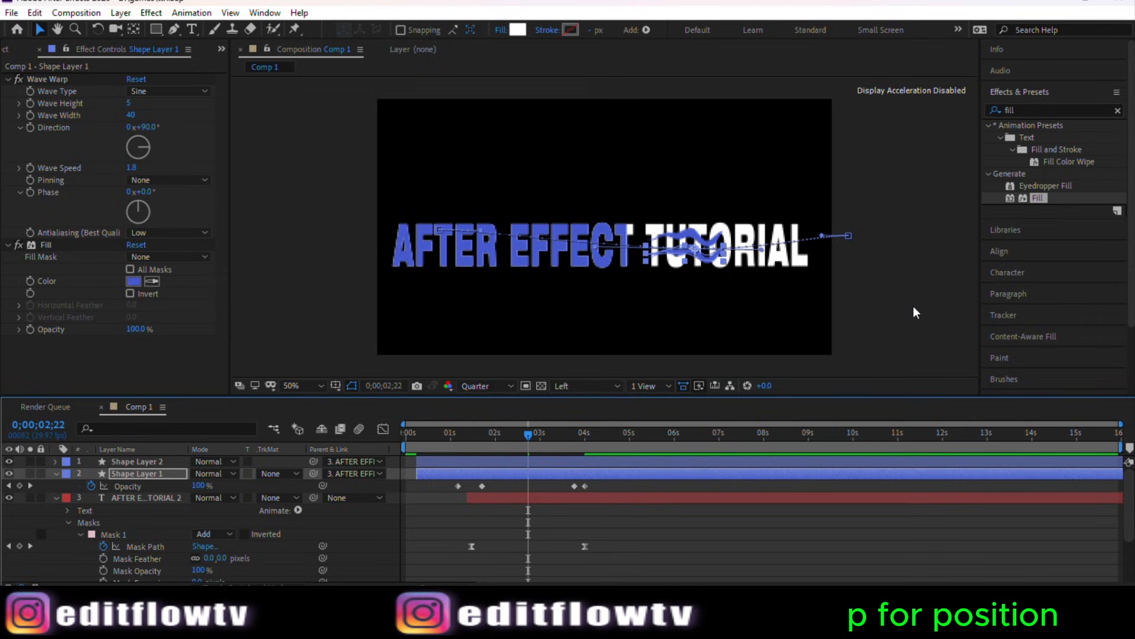
{"action": "left_click", "coordinate": [9, 473]}
Step: Set the composition preview resolution to Full
{"action": "left_click", "coordinate": [470, 386]}
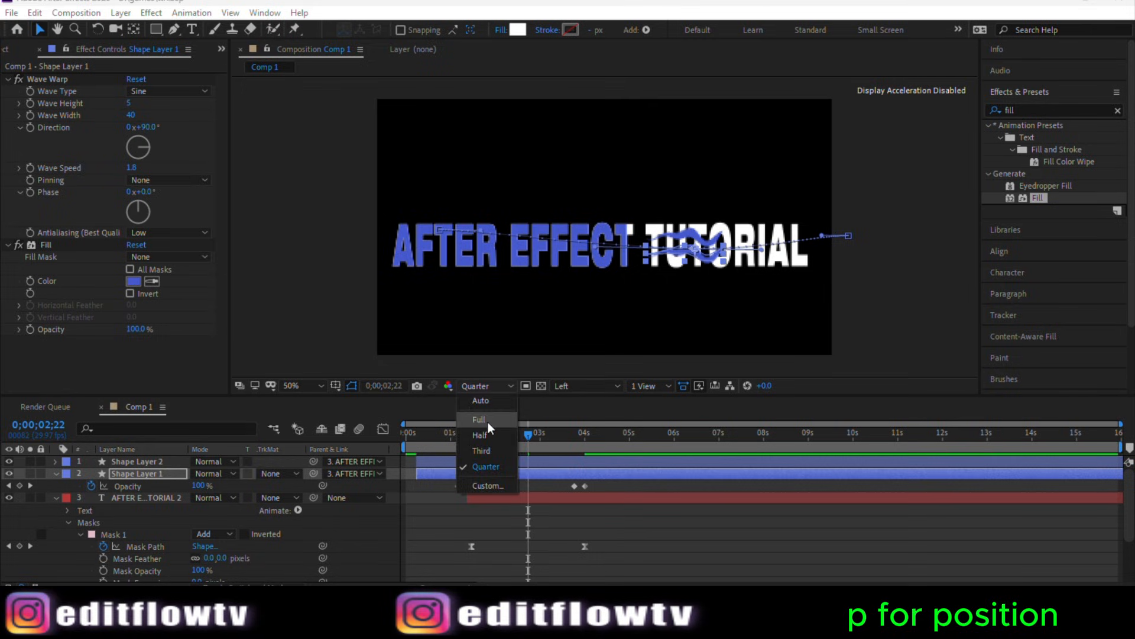
{"action": "left_click", "coordinate": [481, 419]}
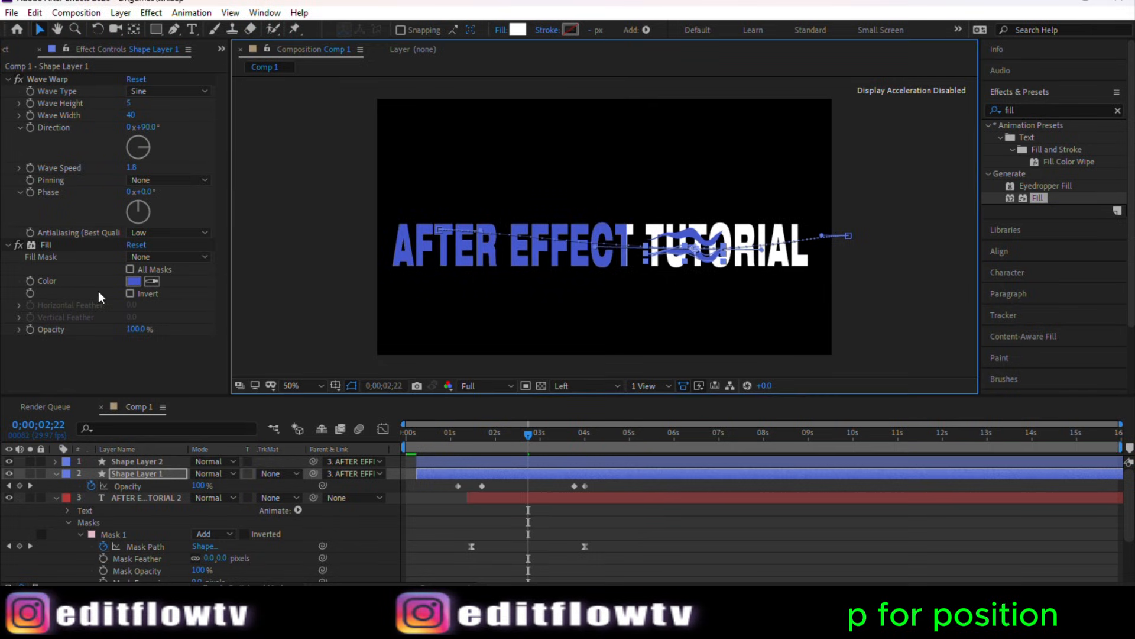
Step: Recolor the lower wave layer's Fill to white by sampling the white text with the eyedropper
{"action": "left_click", "coordinate": [18, 243]}
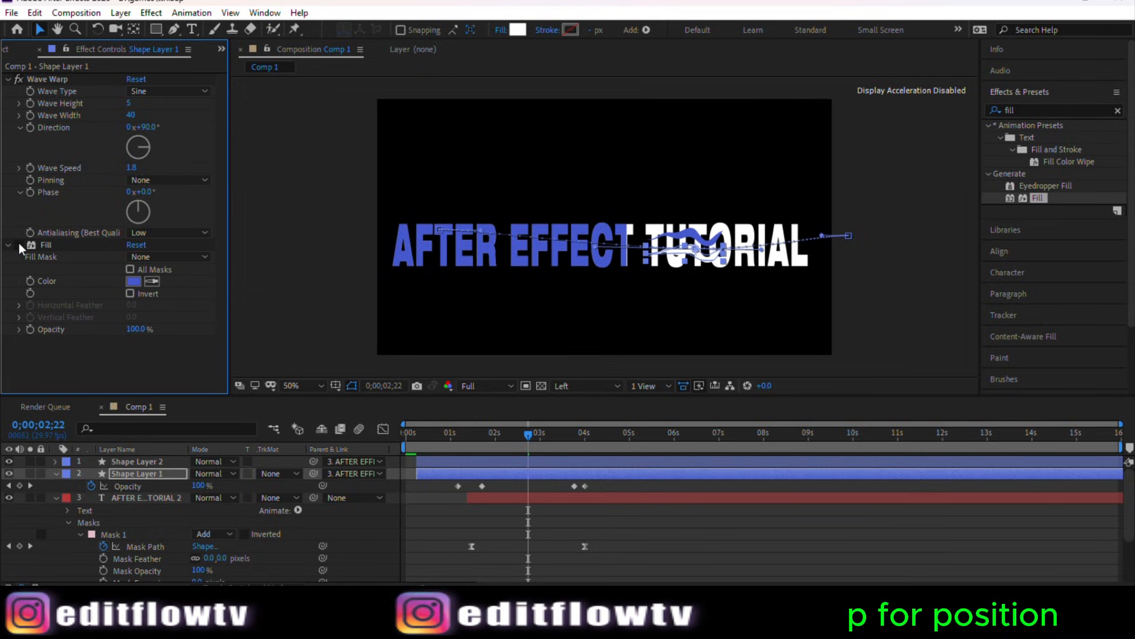
{"action": "left_click", "coordinate": [133, 282]}
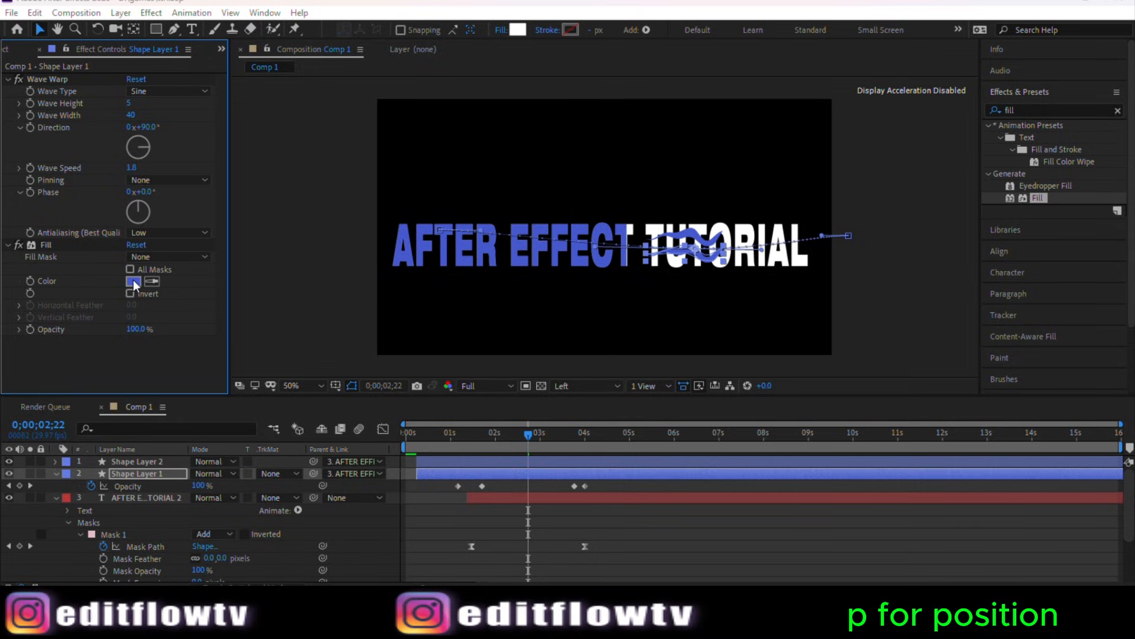
{"action": "left_click", "coordinate": [927, 416]}
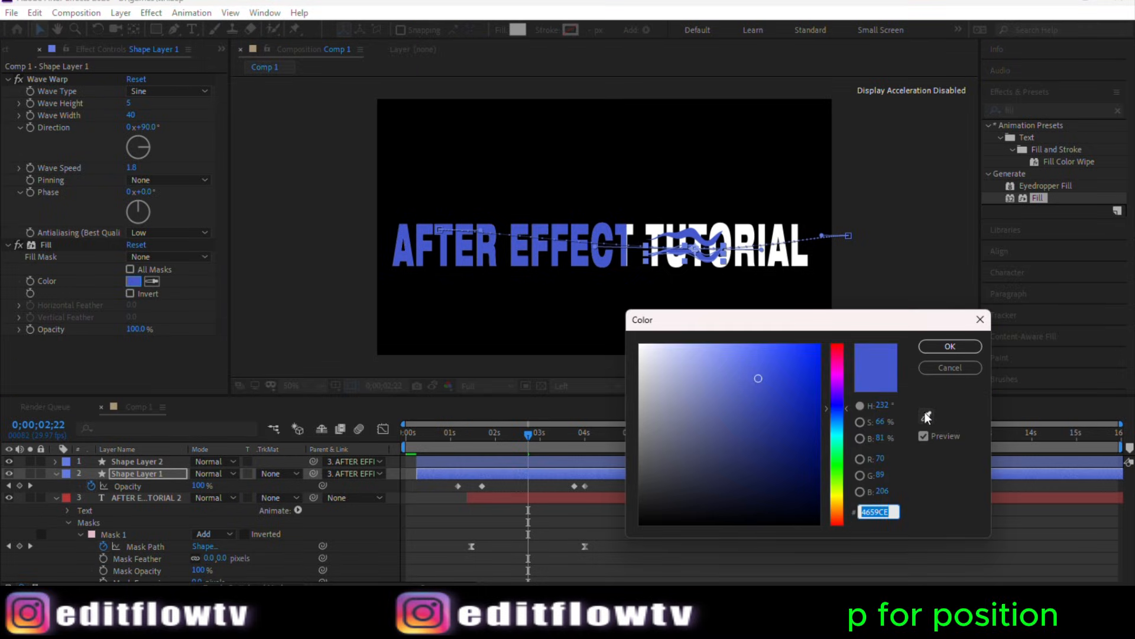
{"action": "left_click", "coordinate": [800, 259]}
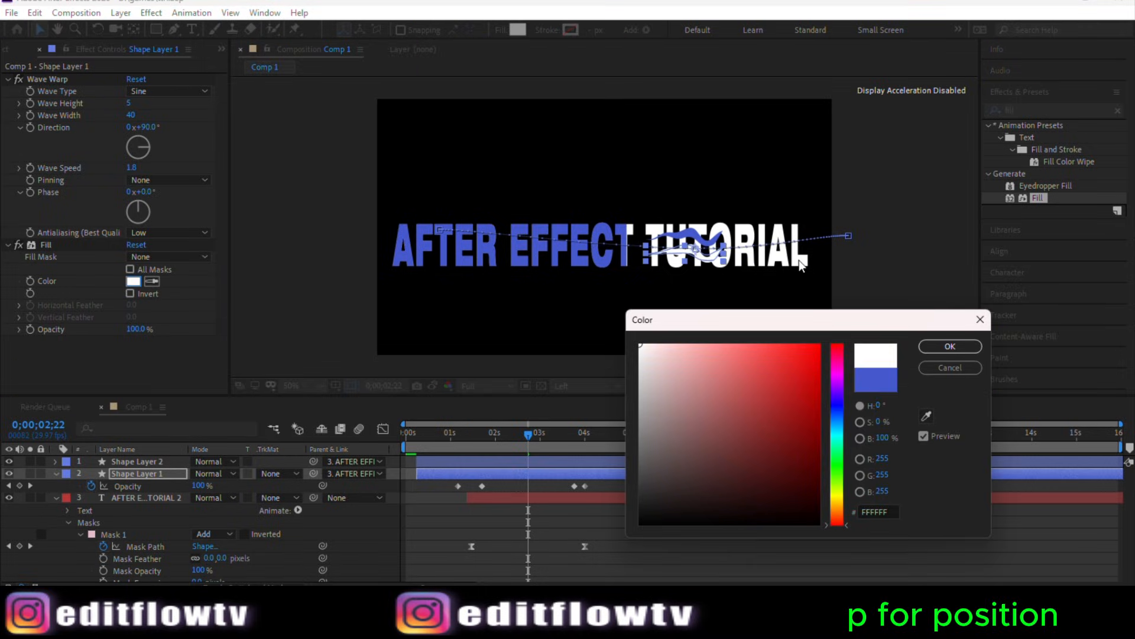
{"action": "left_click", "coordinate": [950, 347]}
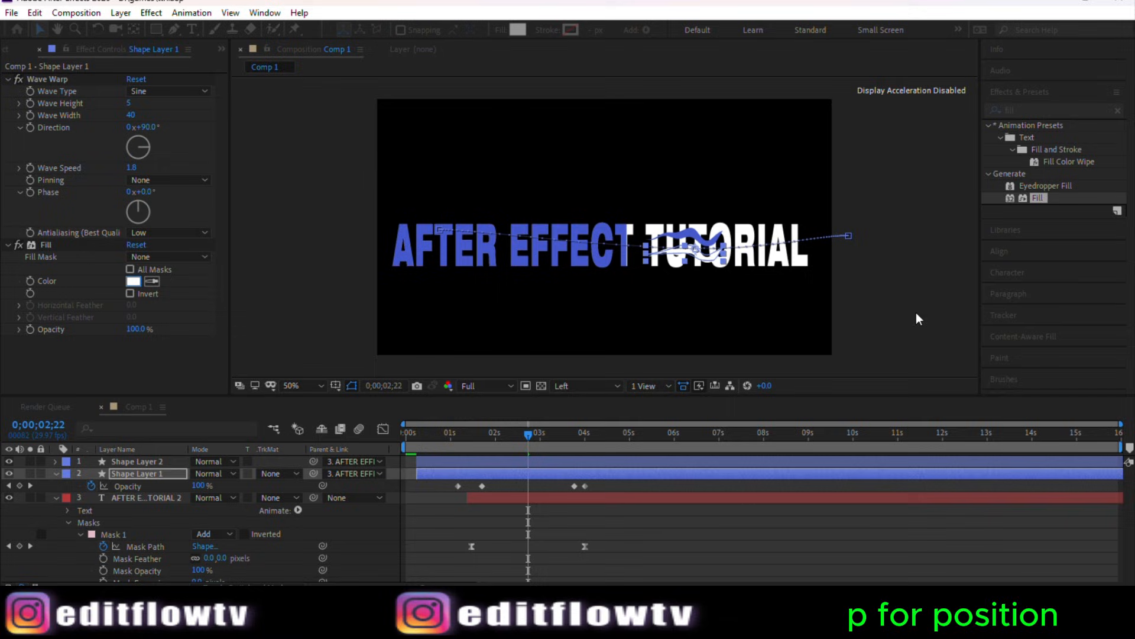
{"action": "left_click", "coordinate": [899, 269]}
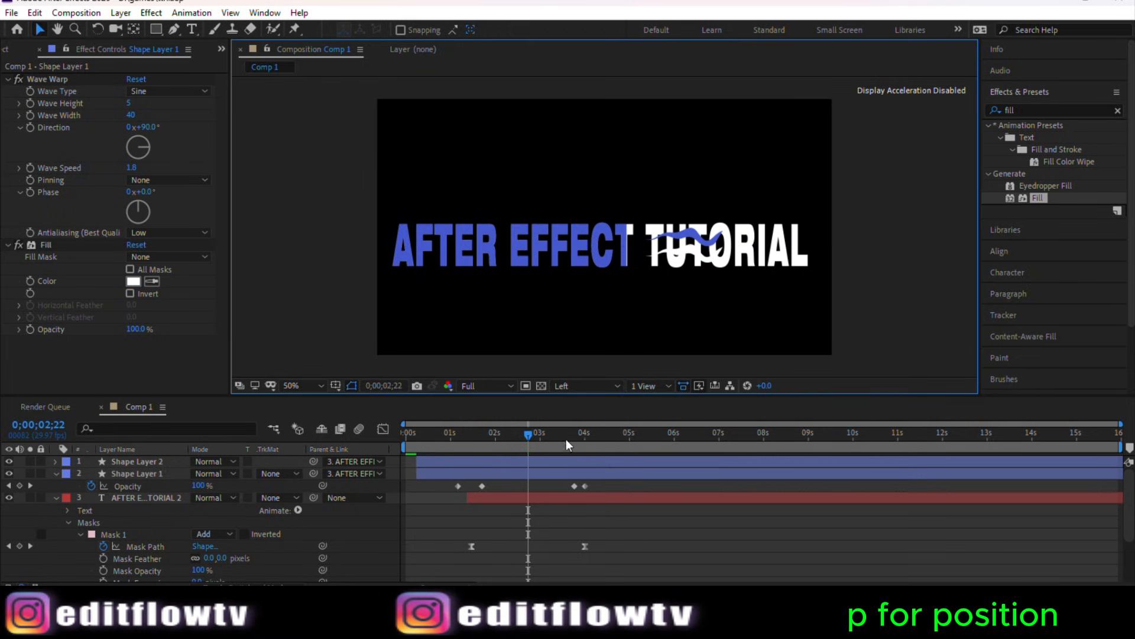
Step: Scrub the timeline to review the white and blue waves over the text
{"action": "mouse_move", "coordinate": [529, 434]}
{"action": "left_mouse_down"}
{"action": "mouse_move", "coordinate": [466, 442]}
{"action": "mouse_move", "coordinate": [571, 433]}
{"action": "mouse_move", "coordinate": [450, 443]}
{"action": "mouse_move", "coordinate": [557, 438]}
{"action": "mouse_move", "coordinate": [475, 446]}
{"action": "mouse_move", "coordinate": [556, 441]}
{"action": "mouse_move", "coordinate": [491, 440]}
{"action": "mouse_move", "coordinate": [527, 438]}
{"action": "left_mouse_up"}
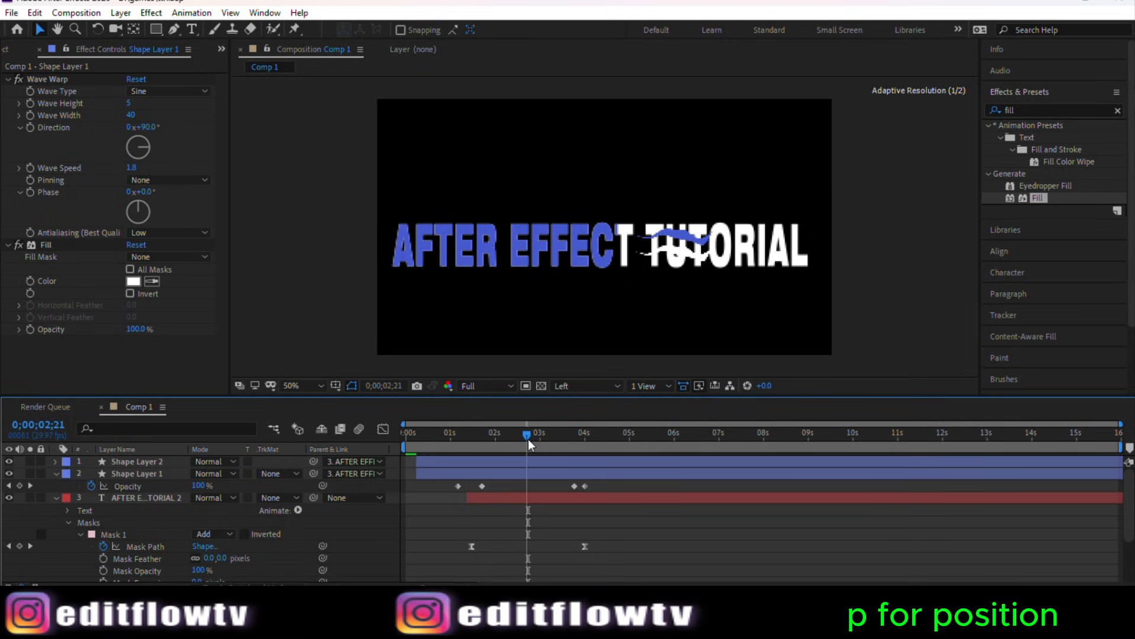
{"action": "left_click", "coordinate": [527, 473]}
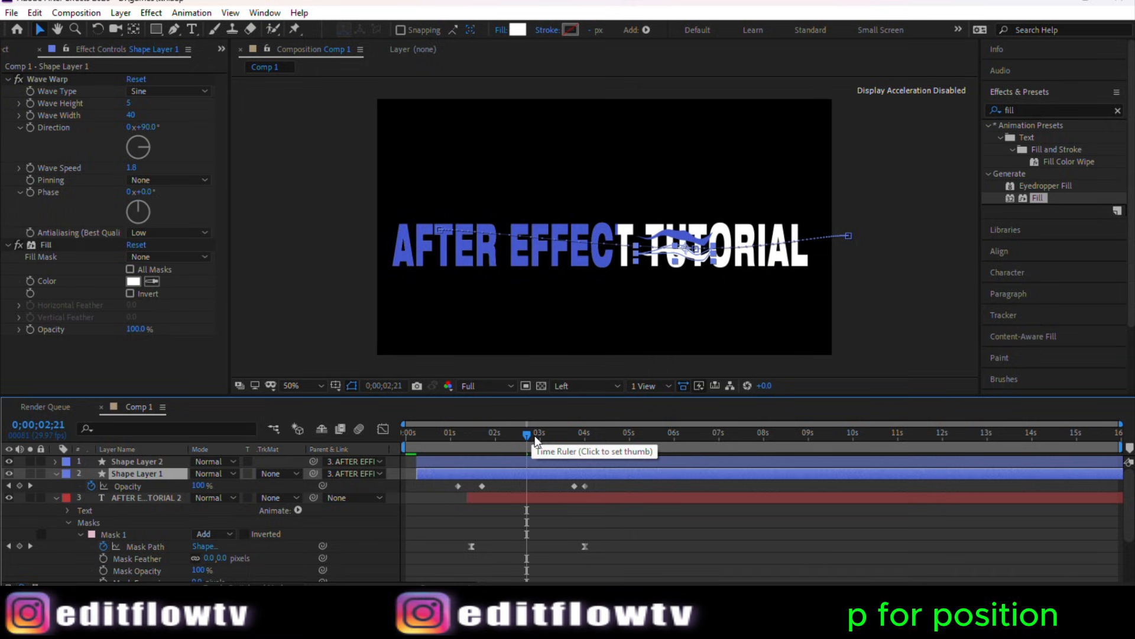
{"action": "left_click_drag", "start_coordinate": [530, 438], "coordinate": [602, 471]}
{"action": "left_click", "coordinate": [890, 292]}
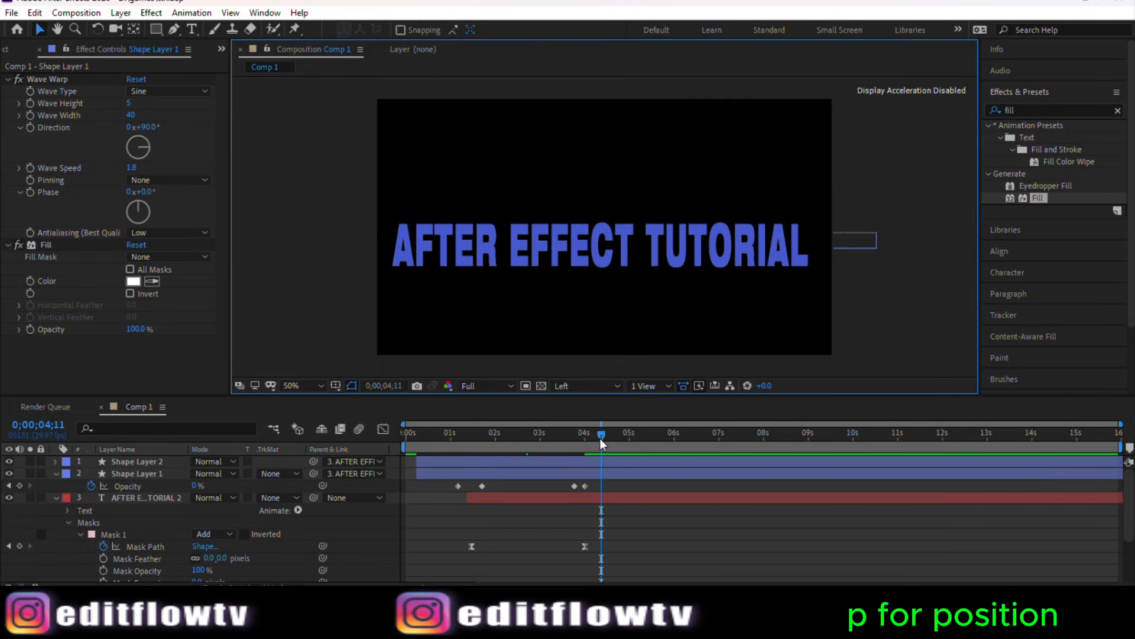
{"action": "left_click_drag", "start_coordinate": [599, 438], "coordinate": [588, 439]}
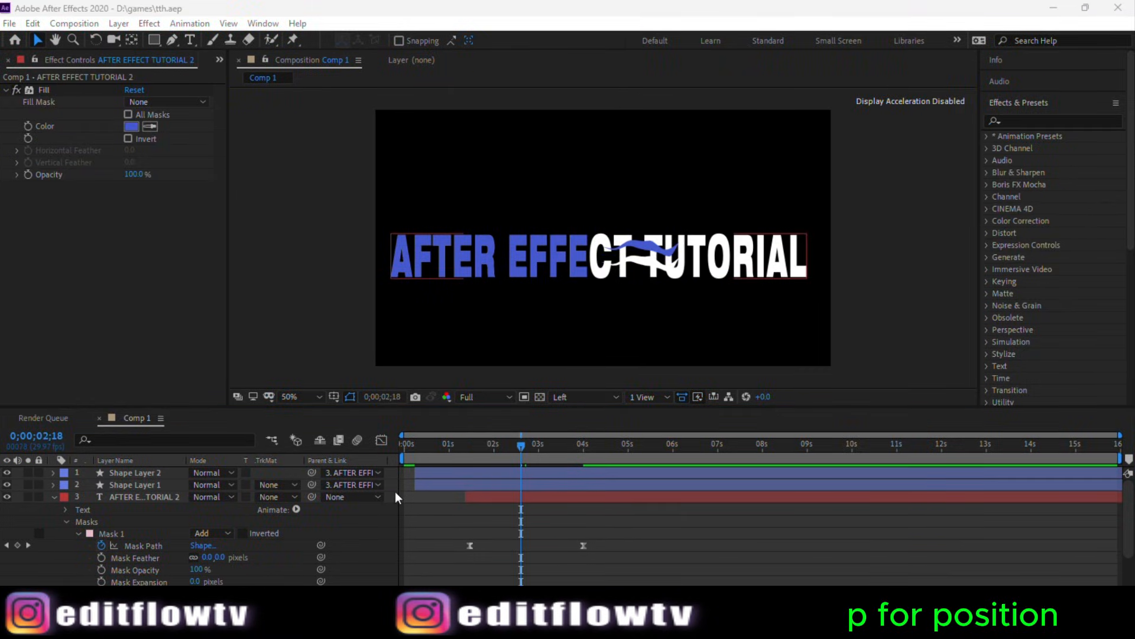
Step: Pre-compose both wave shape layers into a new composition named wave
{"action": "left_click_drag", "start_coordinate": [395, 488], "coordinate": [357, 468]}
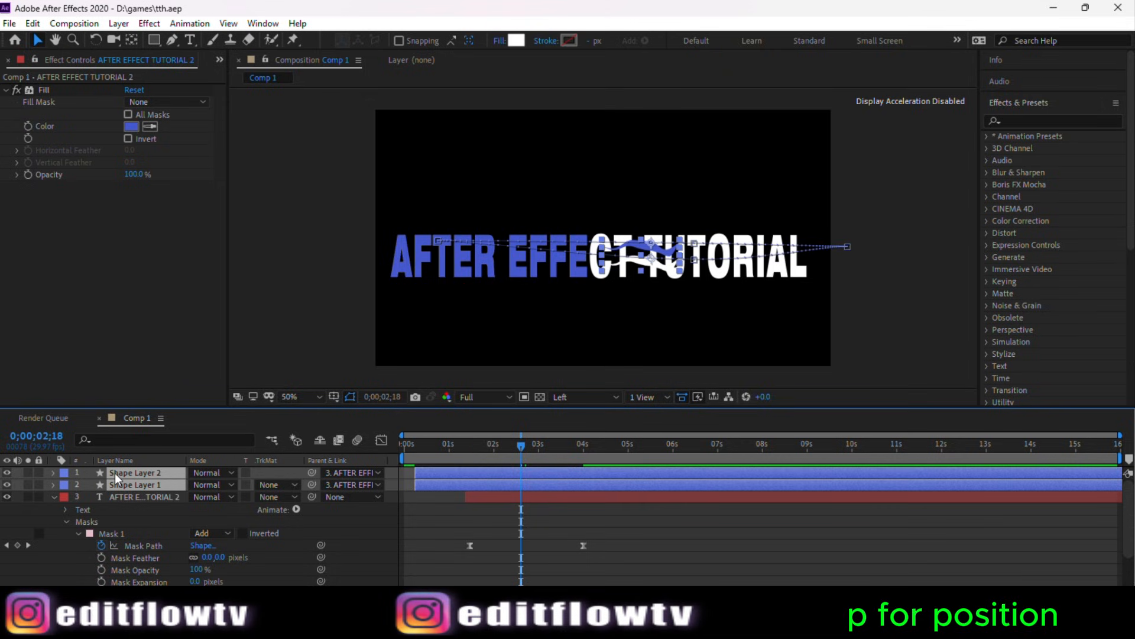
{"action": "right_click", "coordinate": [136, 478]}
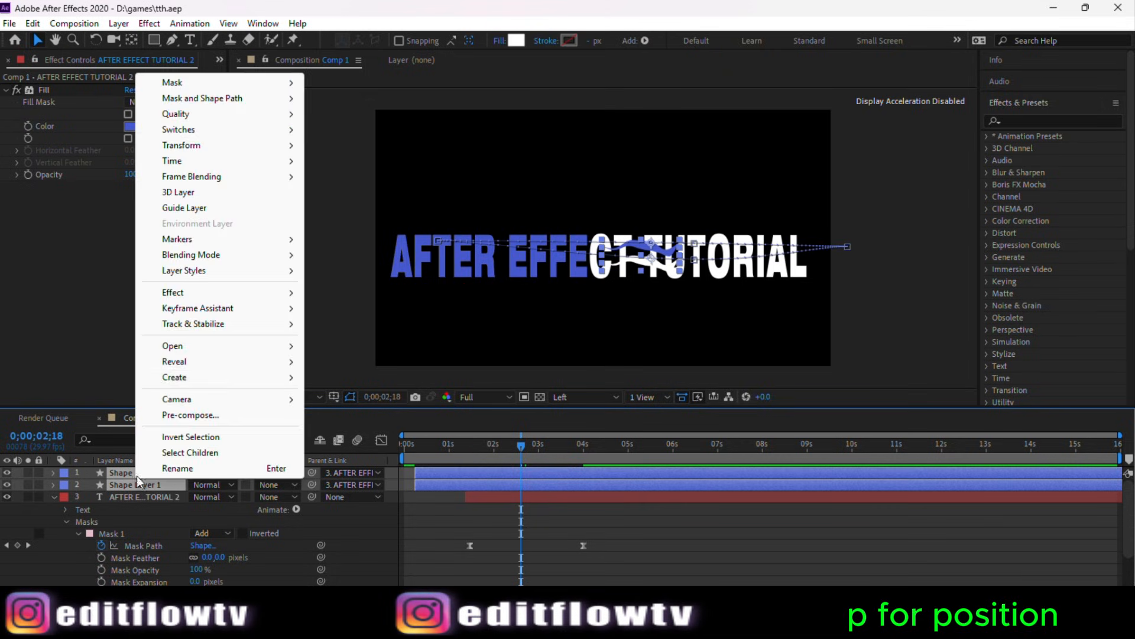
{"action": "left_click", "coordinate": [213, 416]}
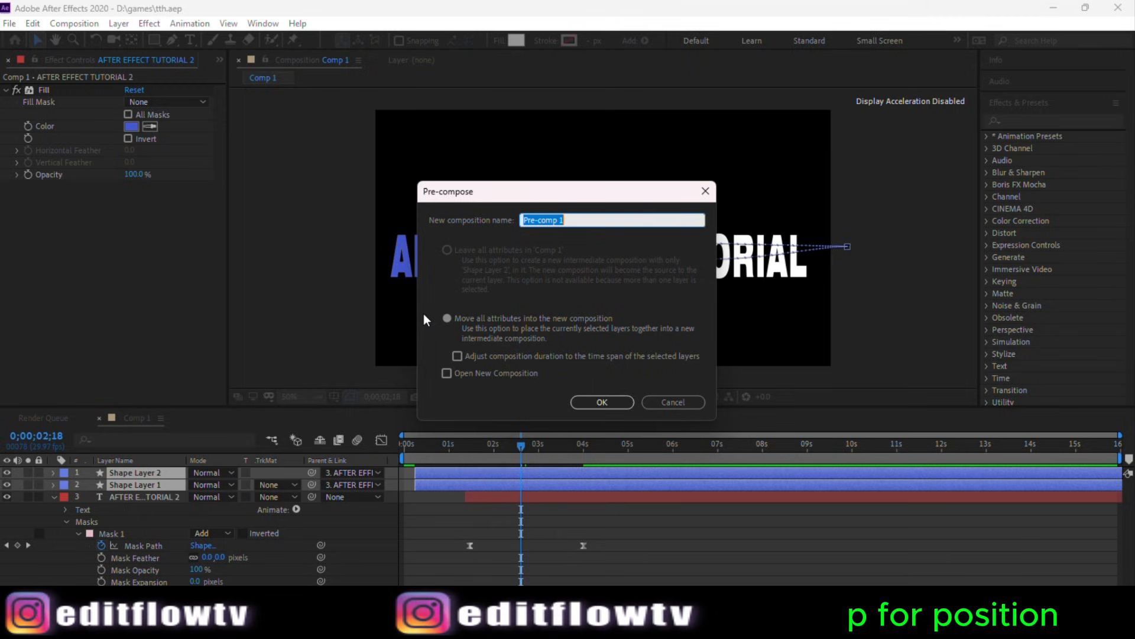
{"action": "type", "text": "i"}
{"action": "type", "text": "w"}
{"action": "type", "text": "ave"}
{"action": "left_click", "coordinate": [602, 402]}
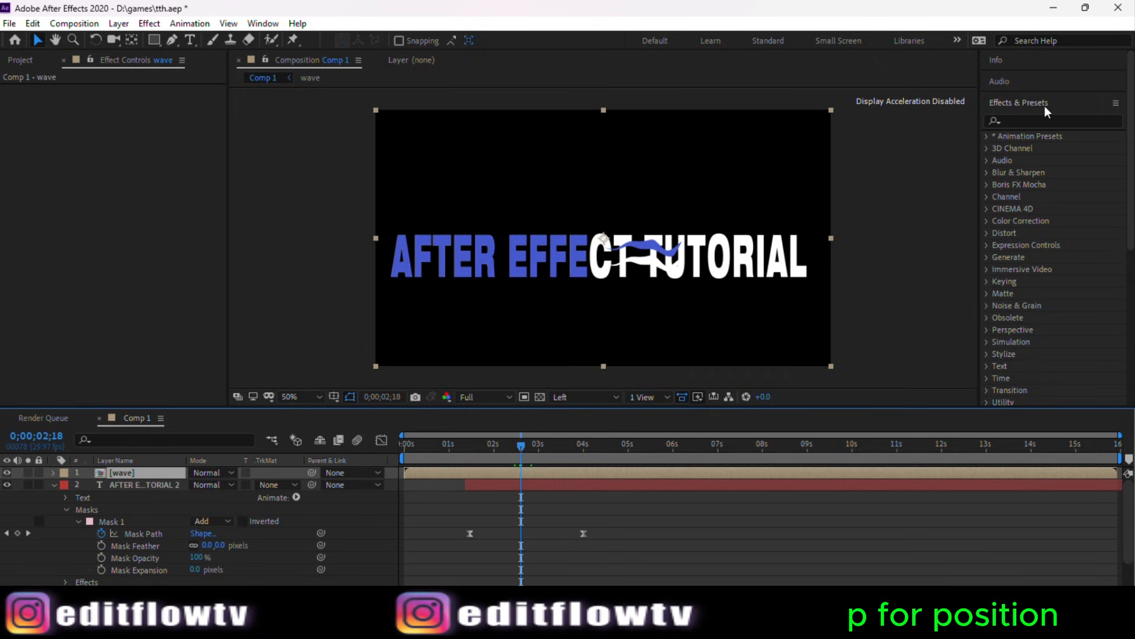
Step: Apply the Drop Shadow effect to the wave pre-comp
{"action": "left_click", "coordinate": [1023, 121]}
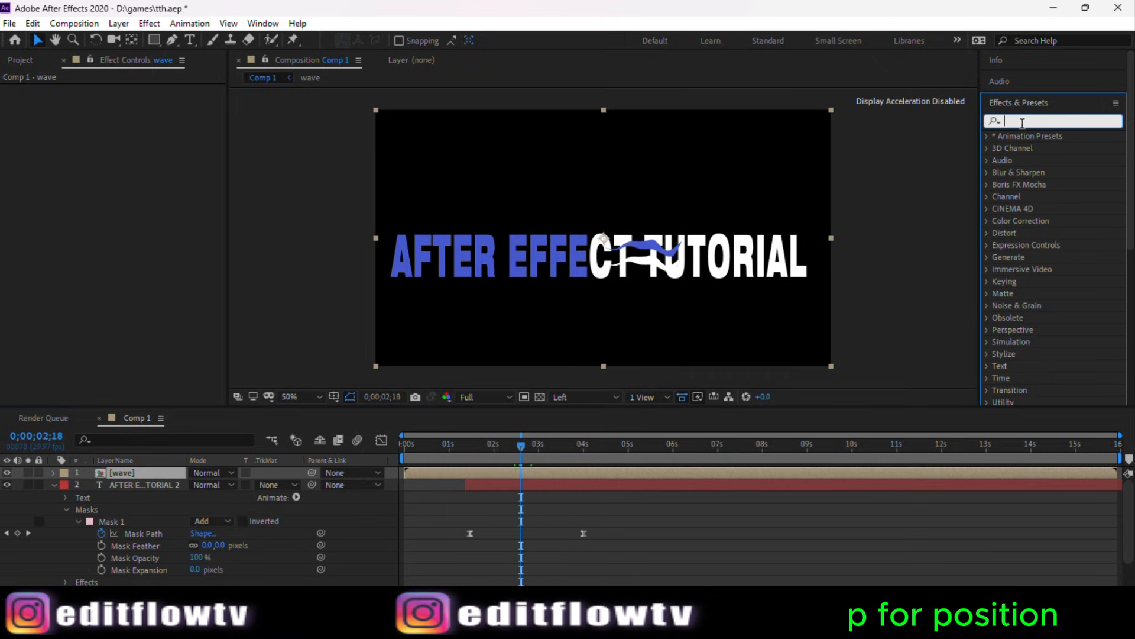
{"action": "type", "text": "drop"}
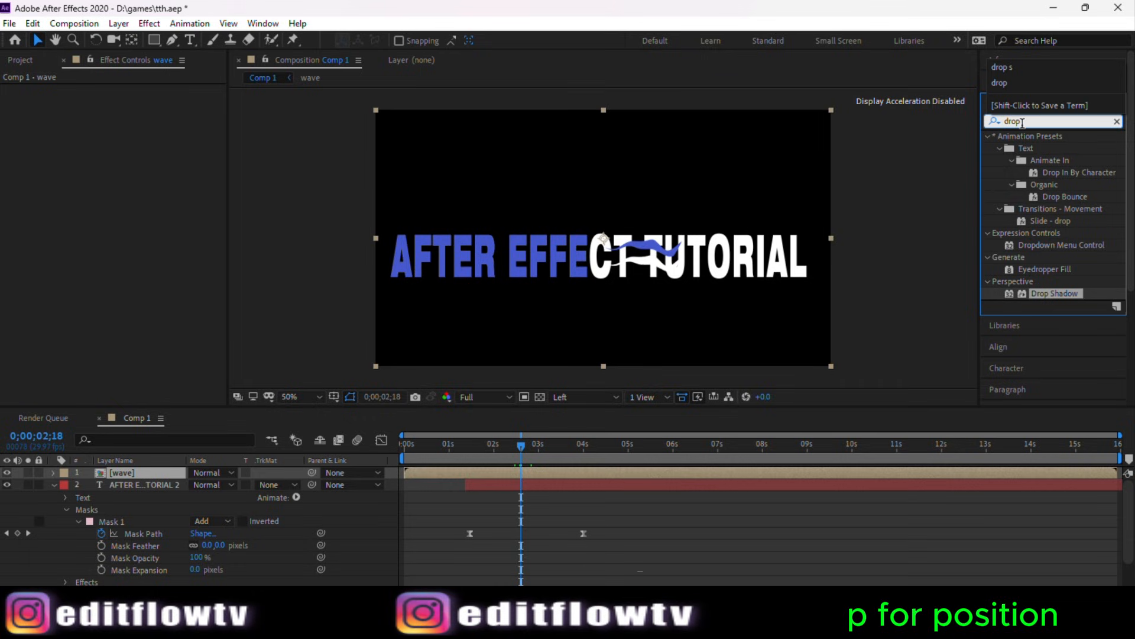
{"action": "left_click_drag", "start_coordinate": [1051, 293], "coordinate": [644, 471]}
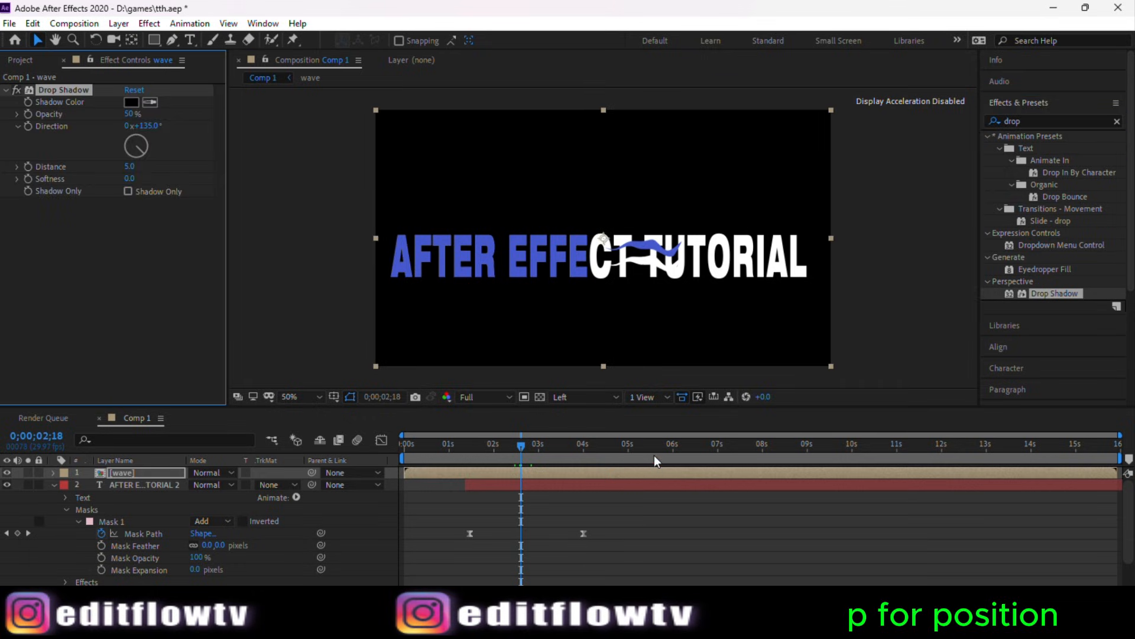
Step: Set the Drop Shadow opacity to 100%
{"action": "scroll", "coordinate": [650, 246], "scroll_direction": "up", "scroll_amount": 2}
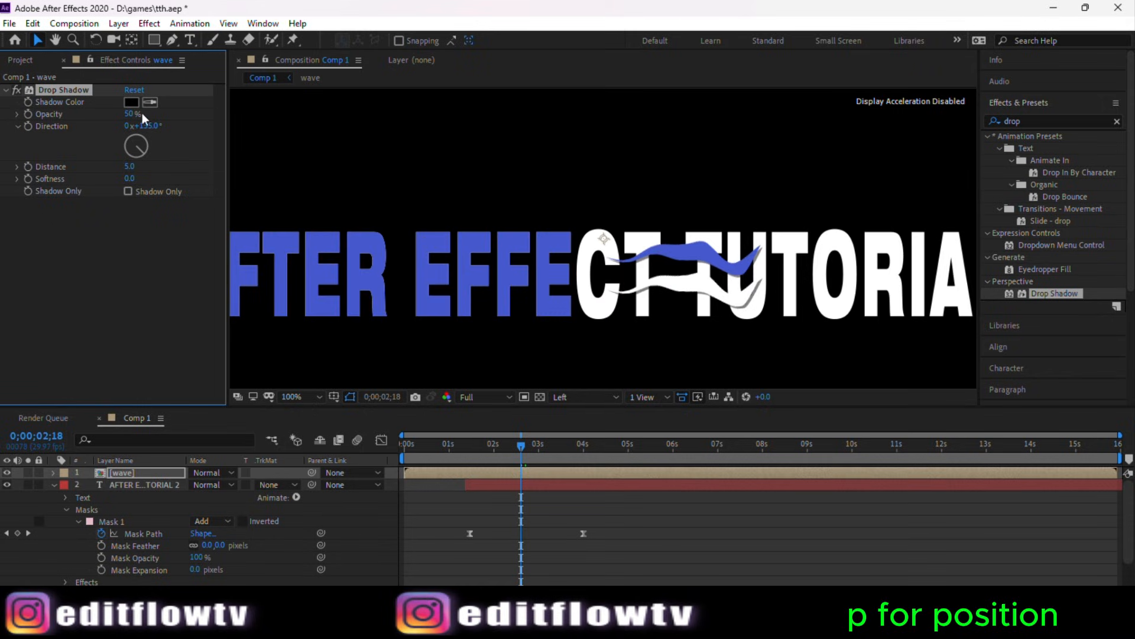
{"action": "left_click_drag", "start_coordinate": [133, 113], "coordinate": [300, 118]}
{"action": "key", "text": "comma"}
{"action": "key", "text": "comma"}
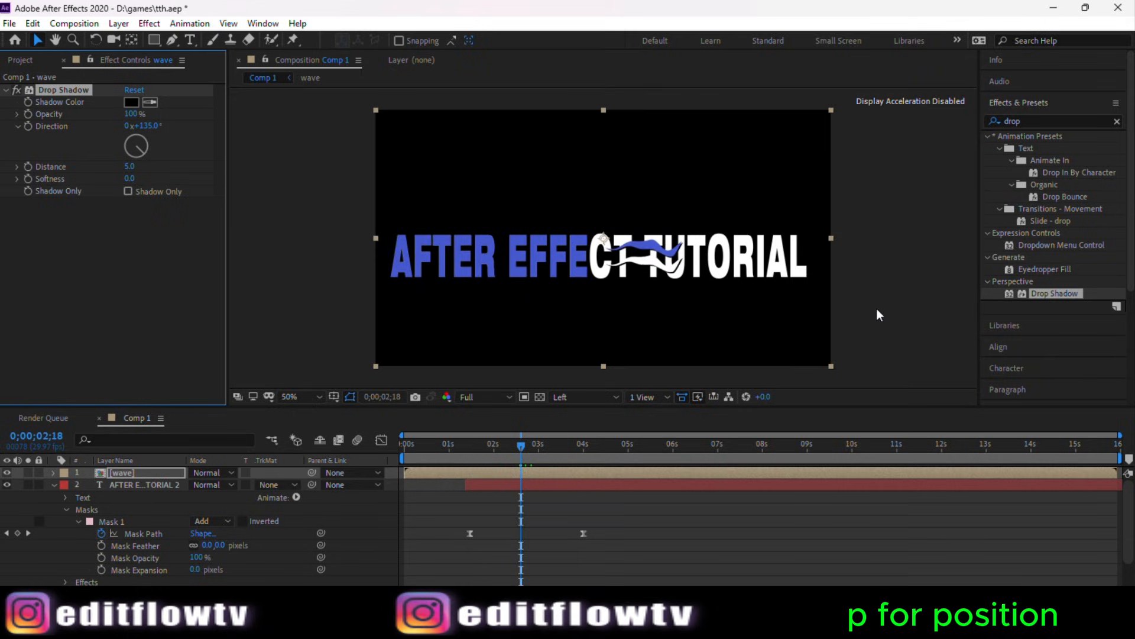
{"action": "key", "text": "period"}
{"action": "key", "text": "period"}
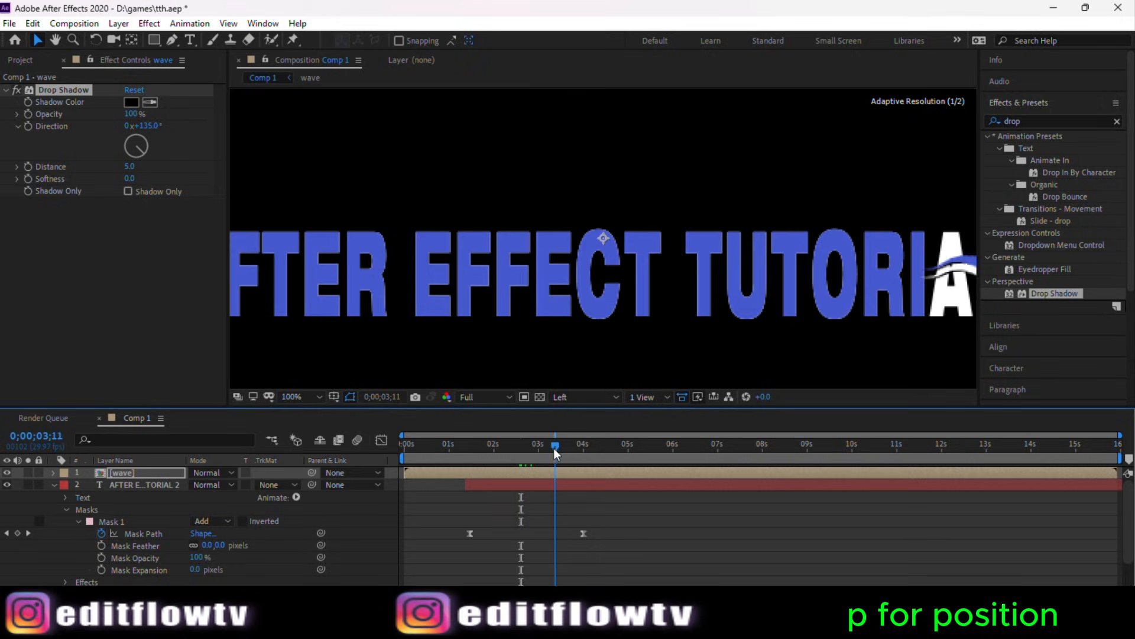